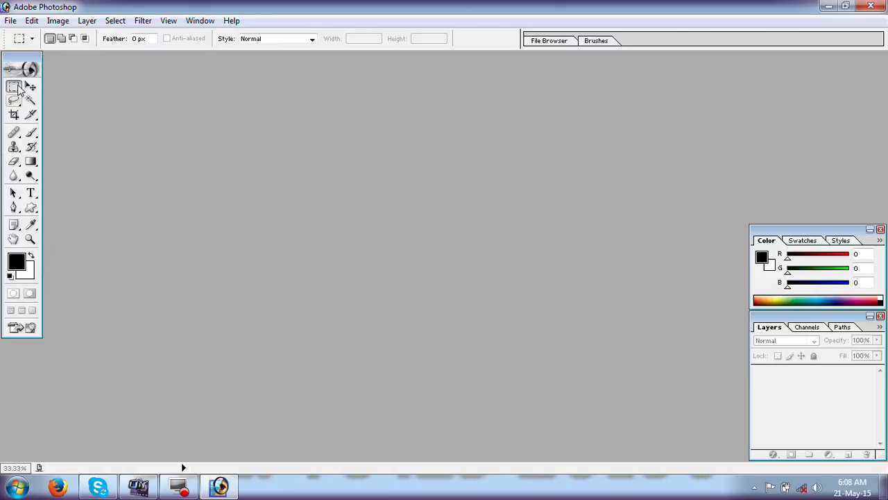
# Create a new blank Untitled-1 document with the default settings
pyautogui.click(32, 21)
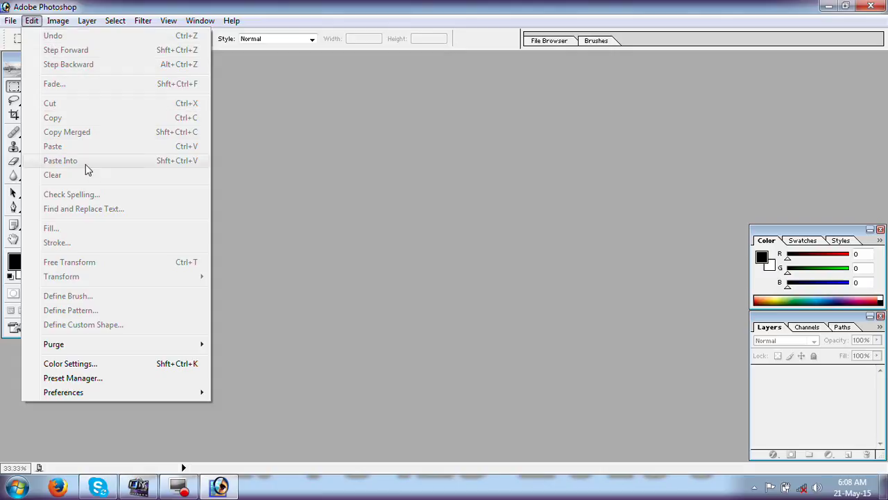
pyautogui.moveTo(10, 21)
pyautogui.click(28, 34)
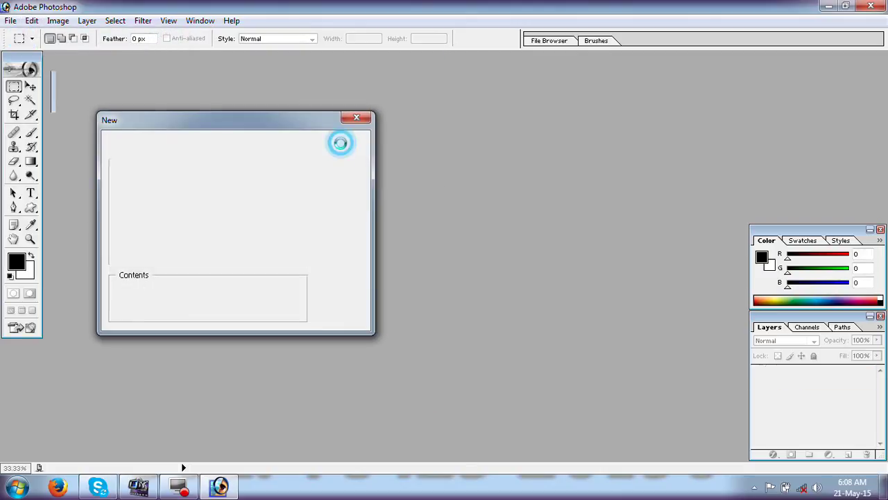
pyautogui.click(341, 142)
# Open the portrait JPG of the woman in green beside the blank document
pyautogui.doubleClick(461, 193)
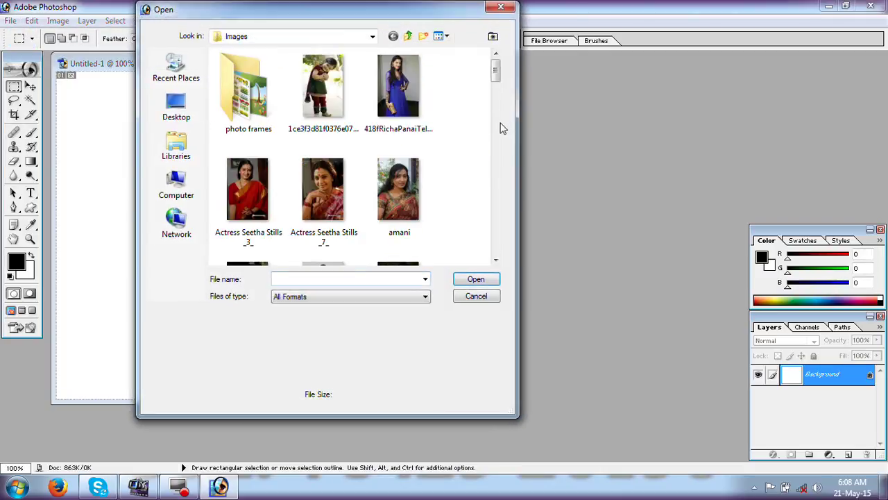
pyautogui.scroll(-5, 494, 70)
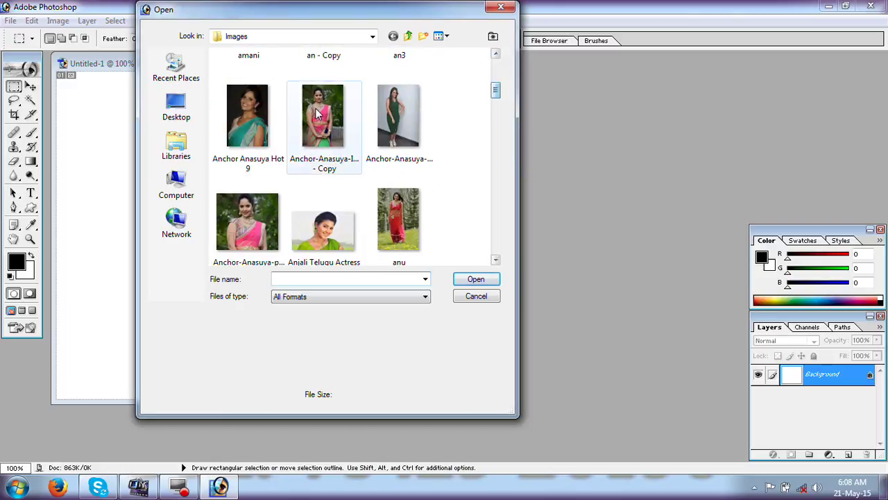
pyautogui.click(329, 114)
pyautogui.click(336, 241)
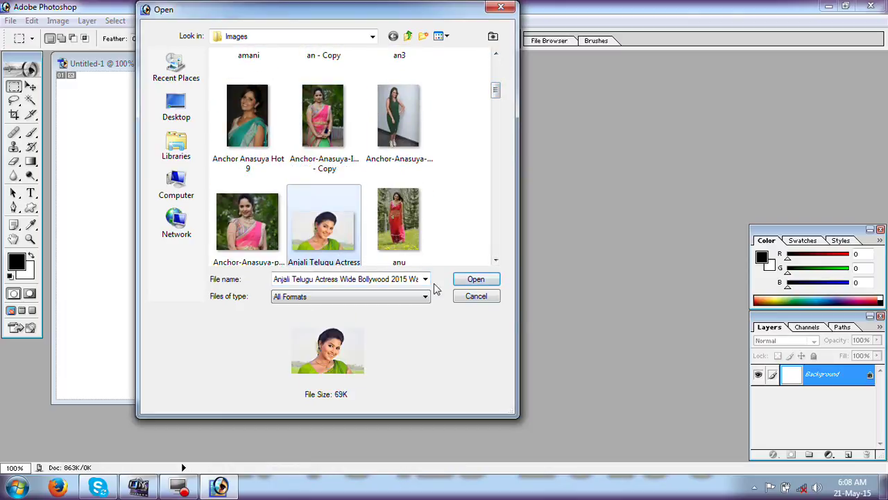
pyautogui.click(472, 278)
pyautogui.moveTo(305, 72); pyautogui.dragTo(346, 125)
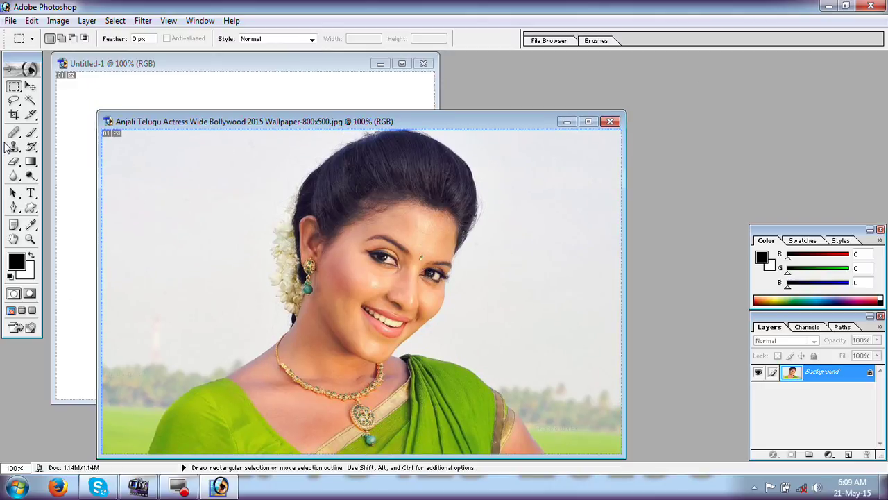
# Draw a rectangular selection in the upper left of Untitled-1, fill it black, and deselect
pyautogui.click(119, 76)
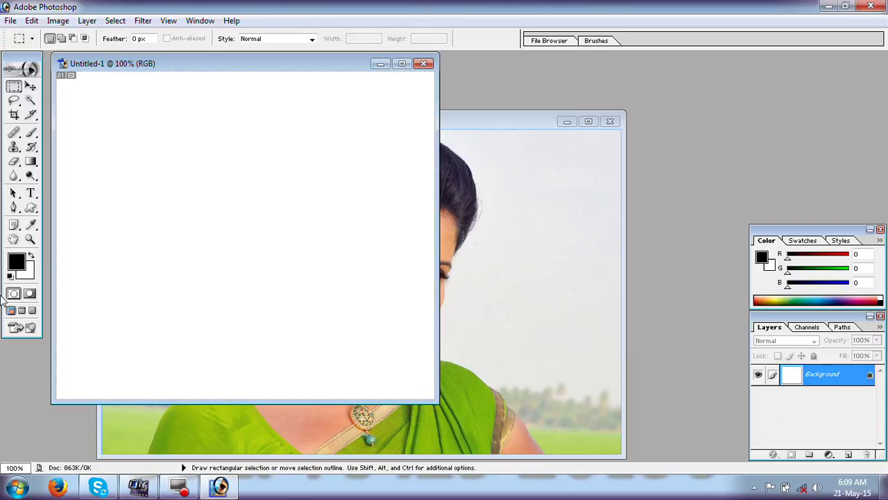
pyautogui.moveTo(14, 86); pyautogui.dragTo(66, 89)
pyautogui.moveTo(109, 141); pyautogui.dragTo(154, 193)
pyautogui.moveTo(274, 217); pyautogui.dragTo(293, 225)
pyautogui.hotkey('alt', 'BackSpace')
pyautogui.hotkey('ctrl', 'd')
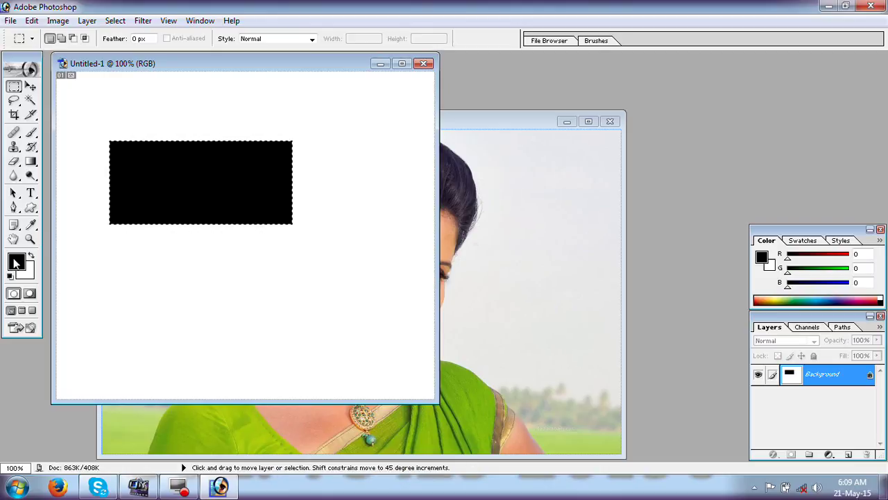
# Draw an ellipse below the rectangle, fill it pink (F30C74), and deselect
pyautogui.moveTo(14, 86); pyautogui.dragTo(56, 97)
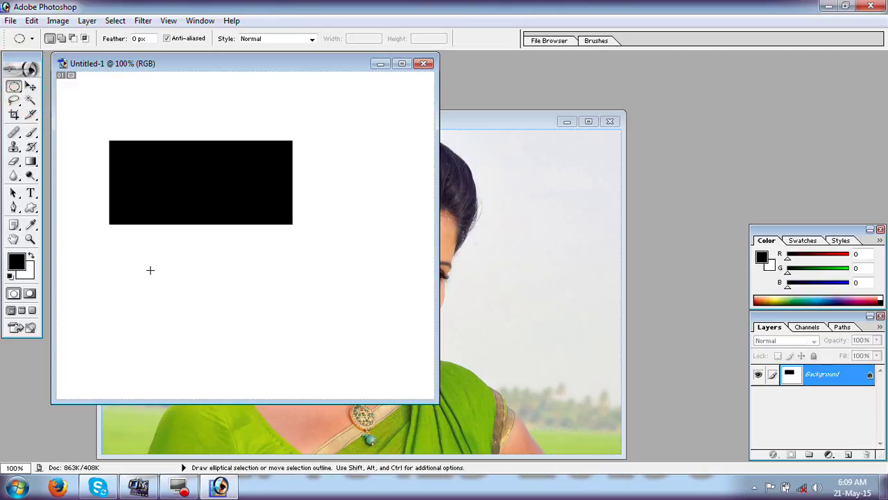
pyautogui.click(17, 261)
pyautogui.moveTo(351, 137); pyautogui.dragTo(352, 128)
pyautogui.click(337, 123)
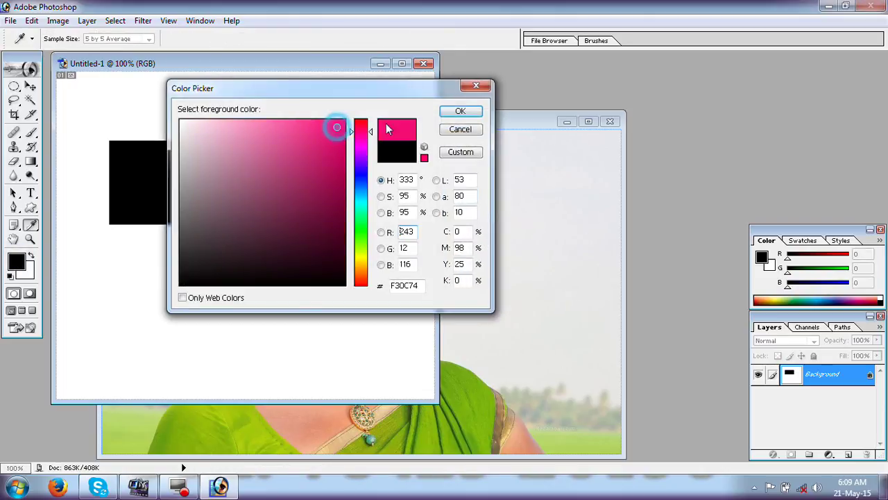
pyautogui.click(460, 111)
pyautogui.moveTo(147, 271); pyautogui.dragTo(293, 349)
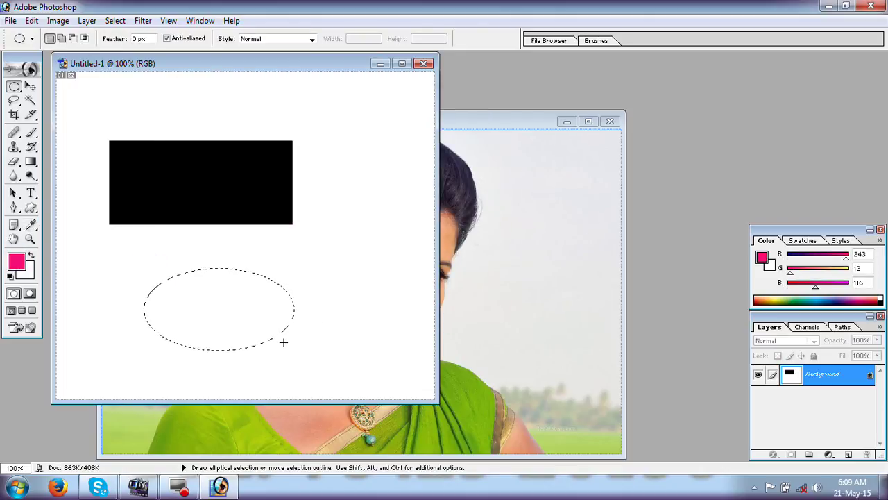
pyautogui.hotkey('alt', 'BackSpace')
pyautogui.hotkey('ctrl', 'd')
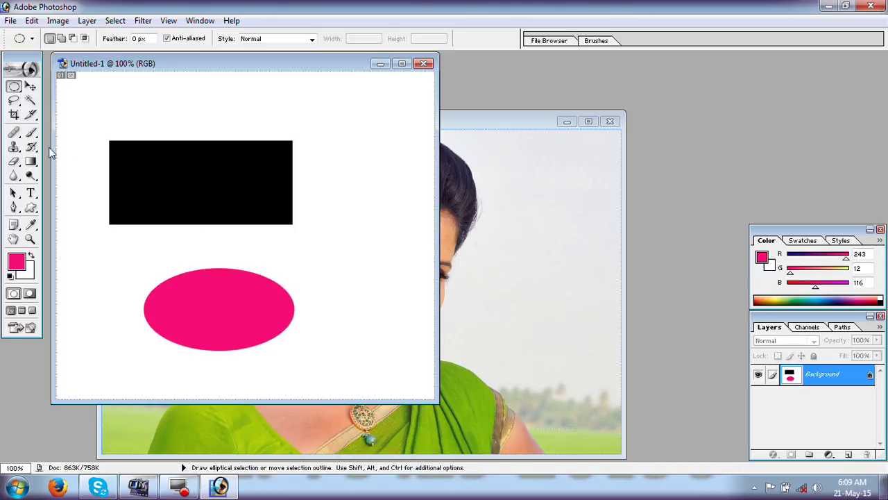
# Paint a soft brush stroke in green (R12 G243 B121) right of the black rectangle
pyautogui.click(31, 134)
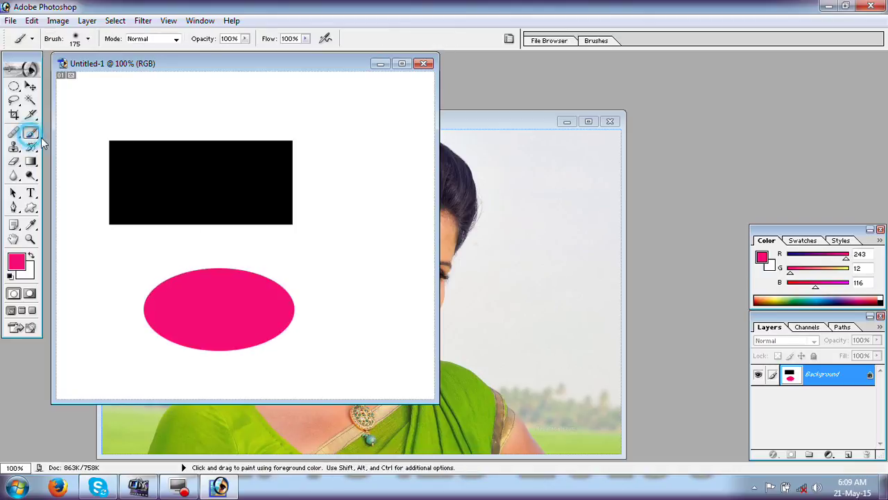
pyautogui.click(17, 261)
pyautogui.moveTo(352, 161); pyautogui.dragTo(358, 219)
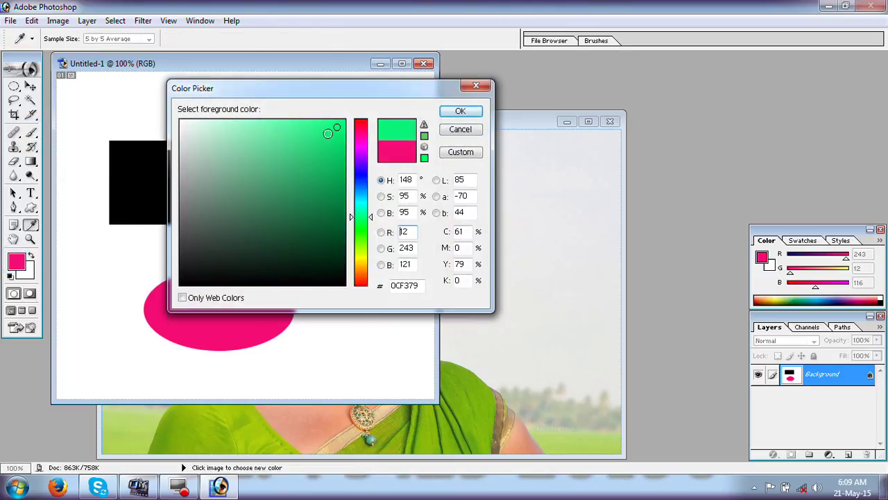
pyautogui.click(460, 111)
pyautogui.moveTo(382, 182)
pyautogui.mouseDown()
pyautogui.moveTo(357, 268)
pyautogui.moveTo(367, 169)
pyautogui.mouseUp()
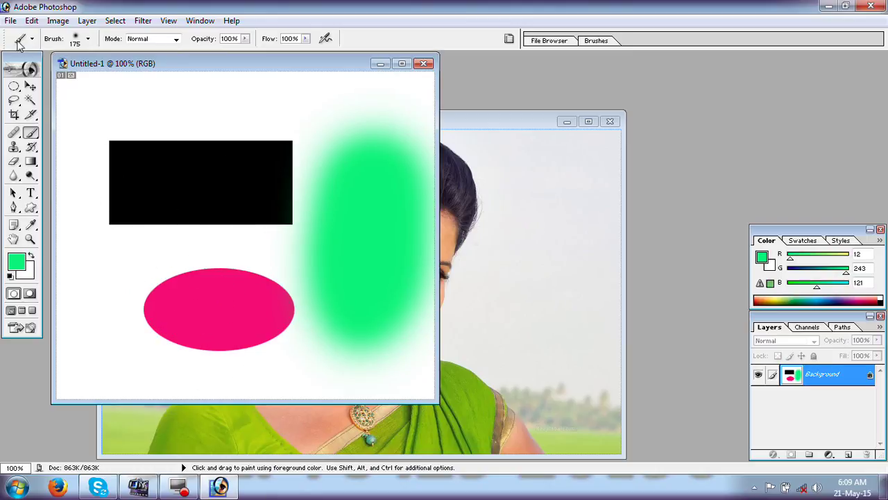
pyautogui.click(32, 20)
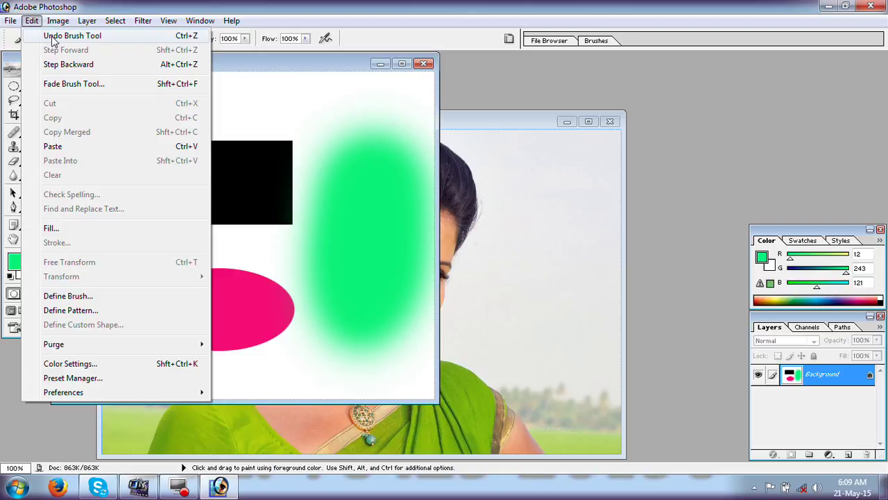
# Undo the green brush stroke, toggling Ctrl+Z redo/undo so it ends up removed
pyautogui.click(184, 35)
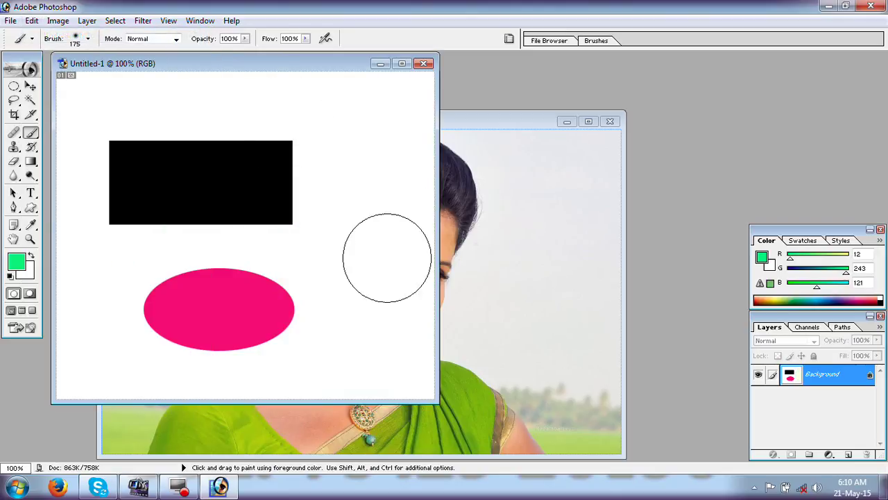
pyautogui.press('ctrl')
pyautogui.hotkey('ctrl', 'z')
pyautogui.hotkey('ctrl', 'z')
pyautogui.hotkey('ctrl', 'z')
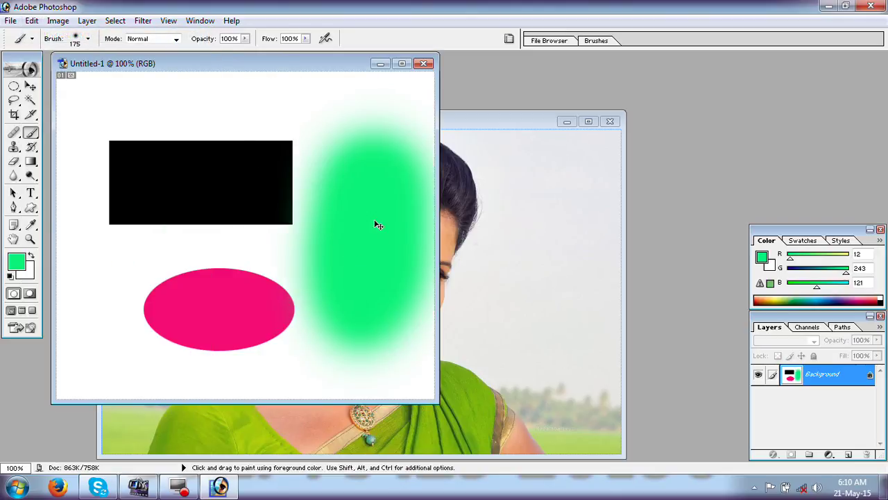
pyautogui.hotkey('ctrl', 'z')
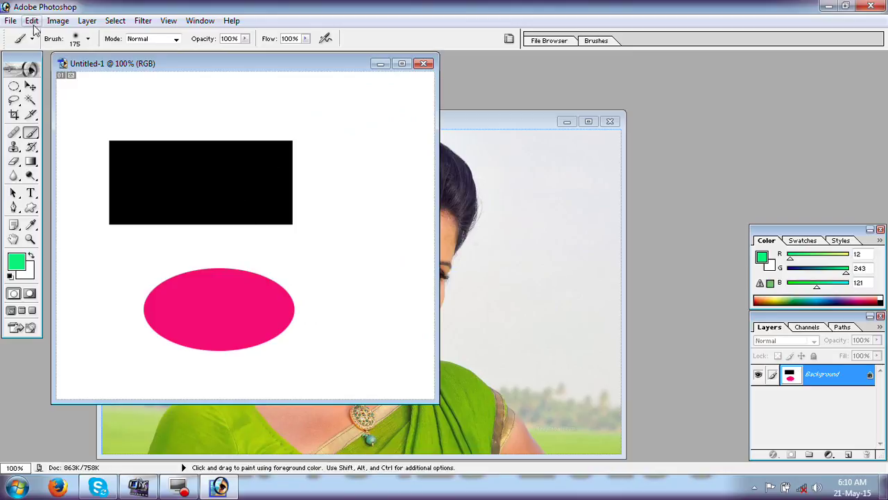
pyautogui.click(32, 21)
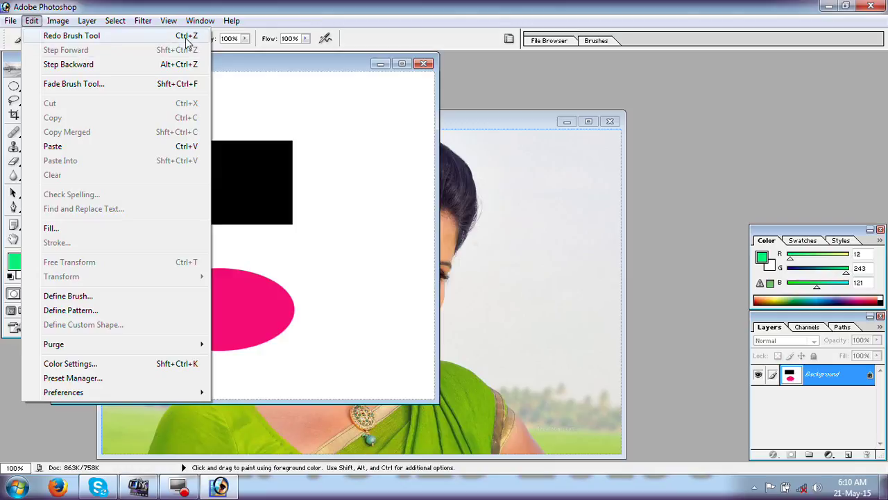
pyautogui.click(278, 66)
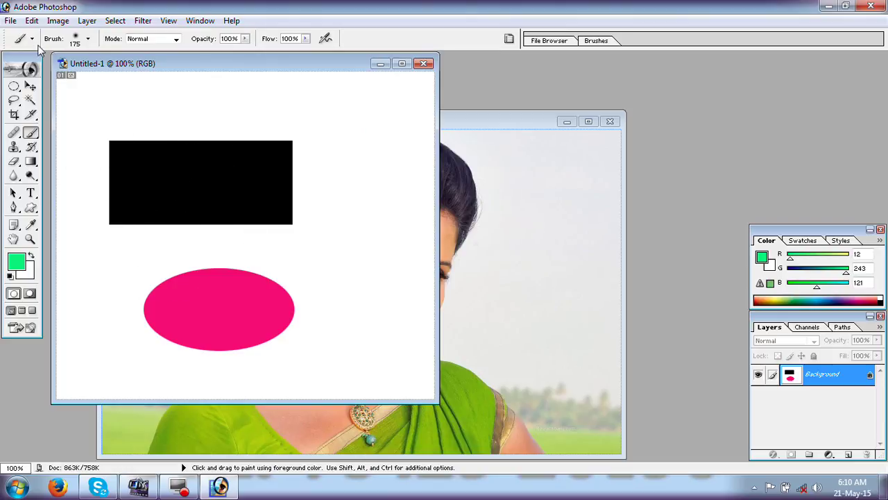
pyautogui.click(32, 21)
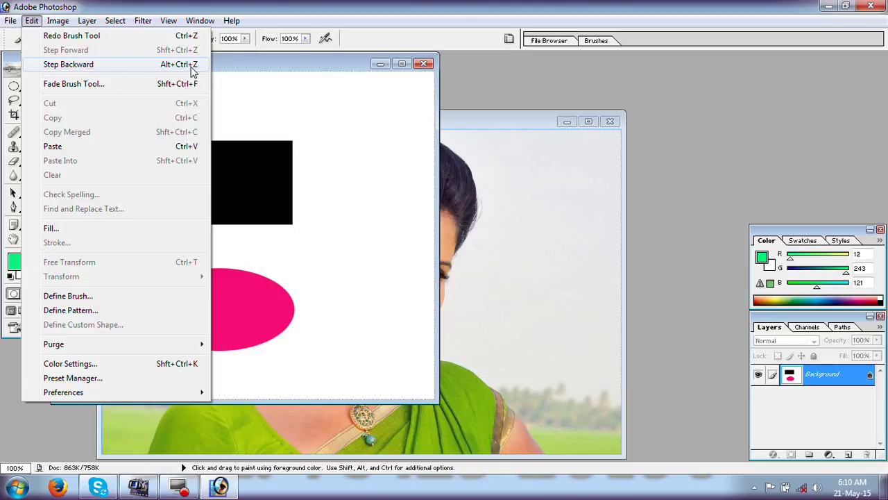
# Step backward through history to remove the pink ellipse fill and its selection
pyautogui.click(242, 60)
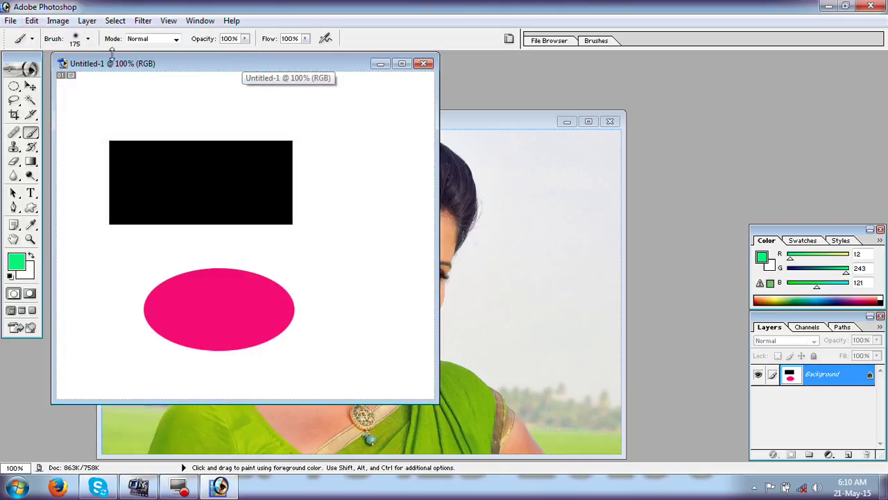
pyautogui.click(32, 20)
pyautogui.click(69, 64)
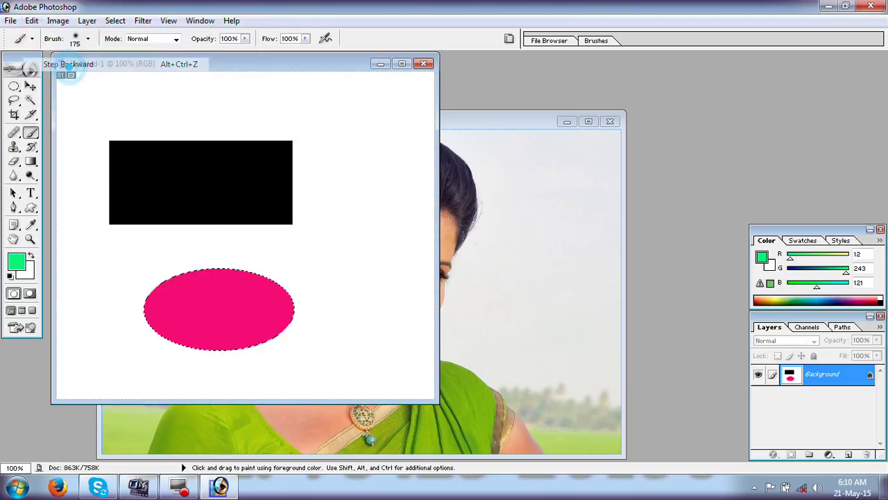
pyautogui.click(32, 26)
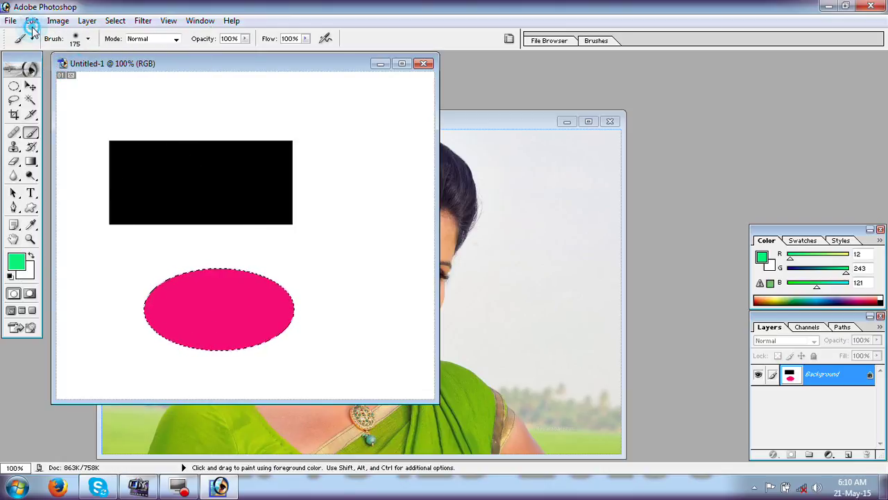
pyautogui.click(60, 64)
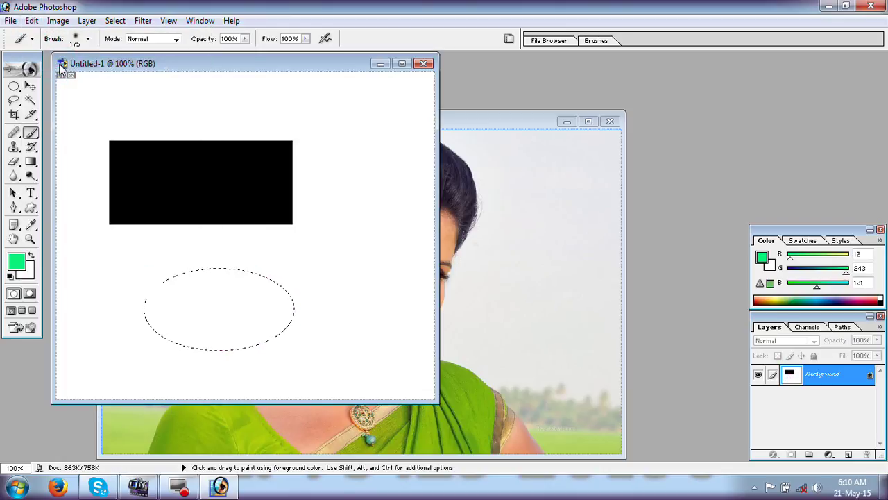
pyautogui.click(32, 20)
pyautogui.click(57, 63)
# Keep stepping backward to remove the black rectangle fill and its selection
pyautogui.click(35, 22)
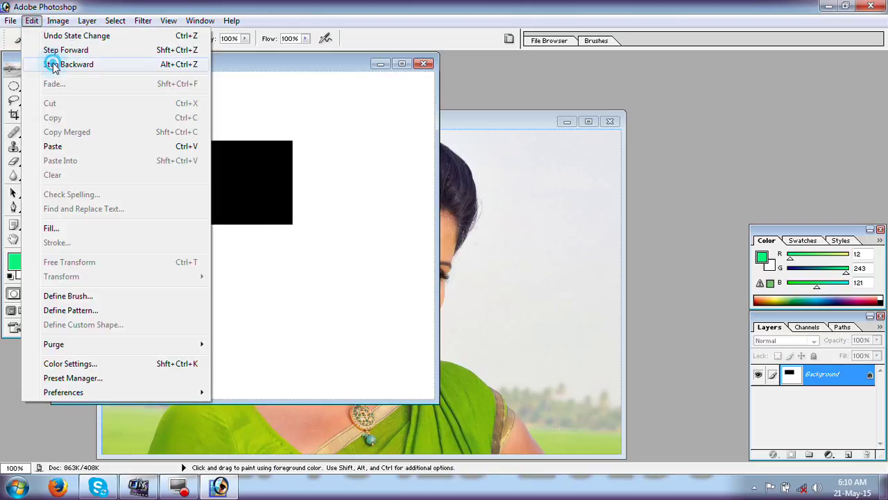
pyautogui.click(54, 64)
pyautogui.click(31, 21)
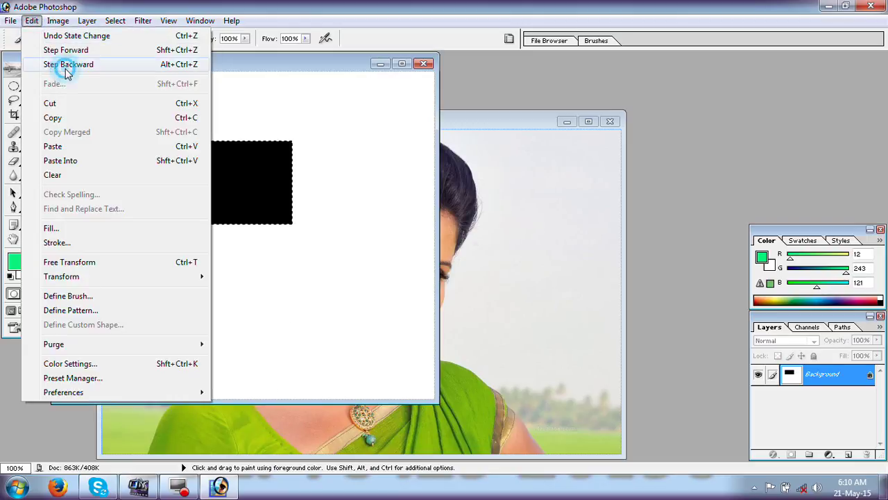
pyautogui.click(65, 67)
pyautogui.click(32, 21)
pyautogui.click(54, 64)
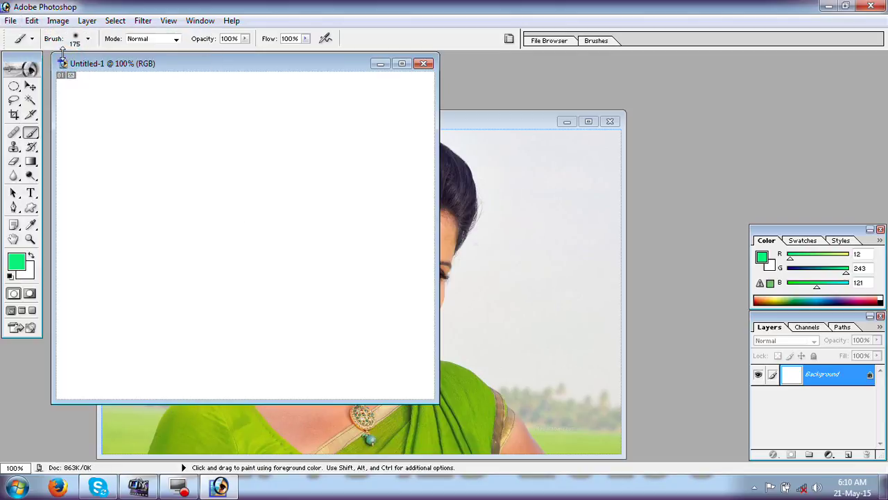
pyautogui.click(32, 21)
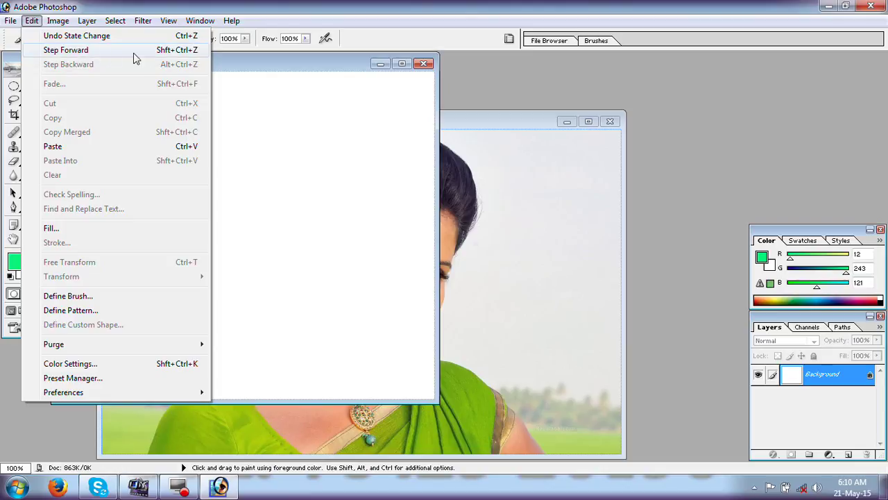
# Redo the black and pink fills with Ctrl+Shift+Z
pyautogui.click(244, 60)
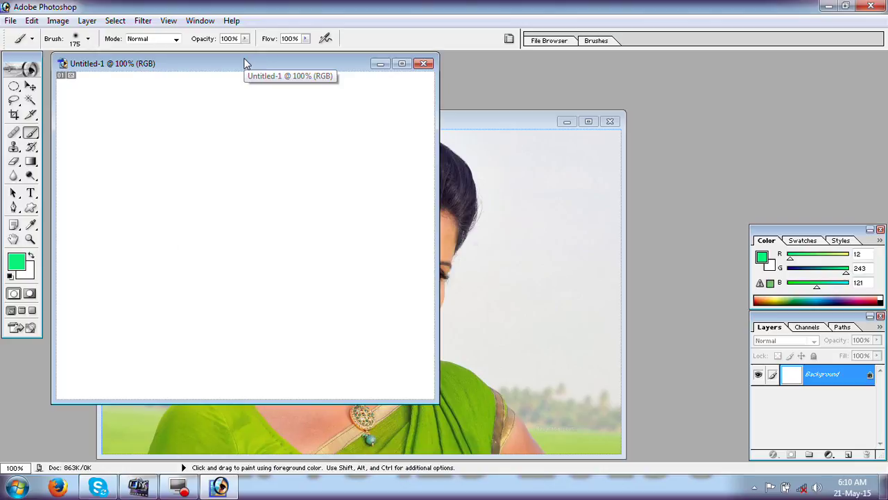
pyautogui.press('ctrl')
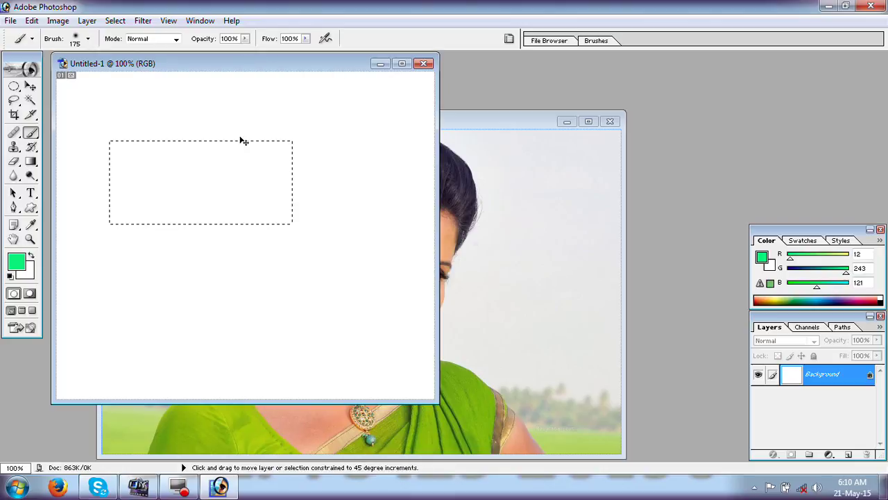
pyautogui.hotkey('ctrl', 'shift', 'z')
pyautogui.hotkey('ctrl', 'shift', 'z')
pyautogui.hotkey('ctrl', 'shift', 'z')
pyautogui.hotkey('ctrl', 'shift', 'z')
pyautogui.hotkey('ctrl', 'shift', 'z')
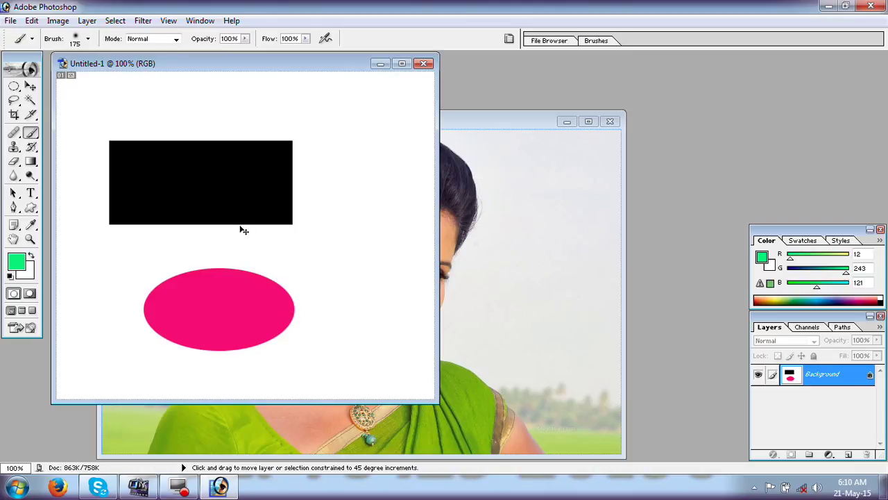
# Step backward with Alt+Ctrl+Z until Untitled-1 is blank
pyautogui.click(32, 20)
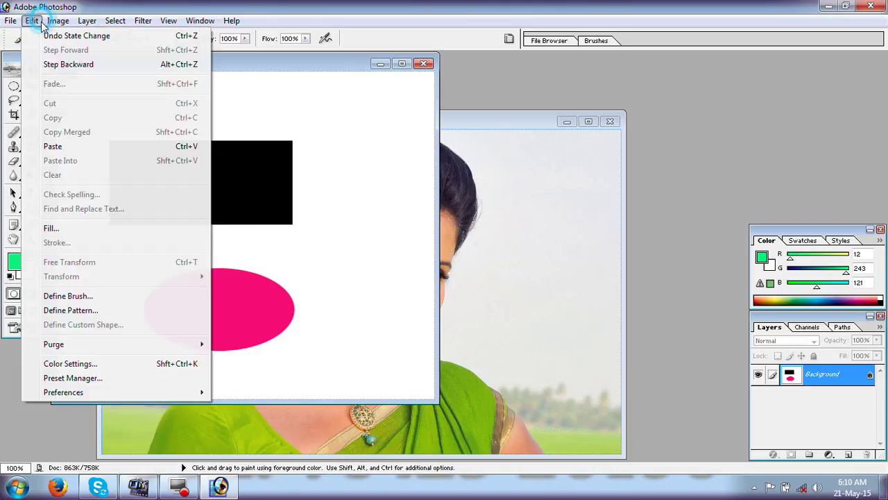
pyautogui.moveTo(169, 20)
pyautogui.click(217, 5)
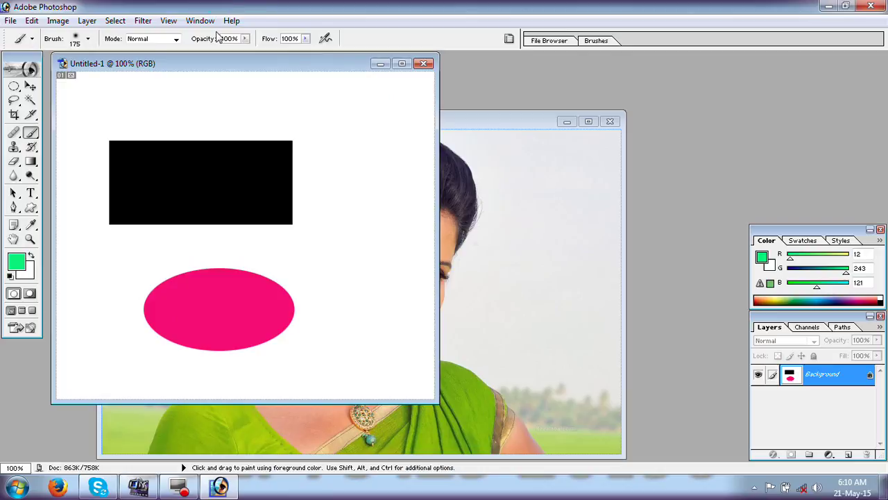
pyautogui.hotkey('ctrl', 'alt', 'z')
pyautogui.hotkey('ctrl', 'alt', 'z')
pyautogui.hotkey('ctrl', 'alt', 'z')
pyautogui.hotkey('ctrl', 'alt', 'z')
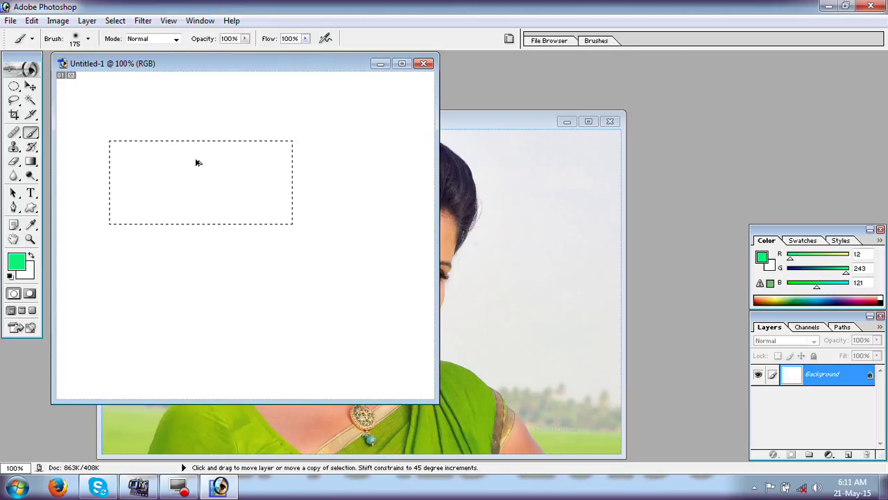
# Bring the portrait photo window to the front
pyautogui.click(32, 21)
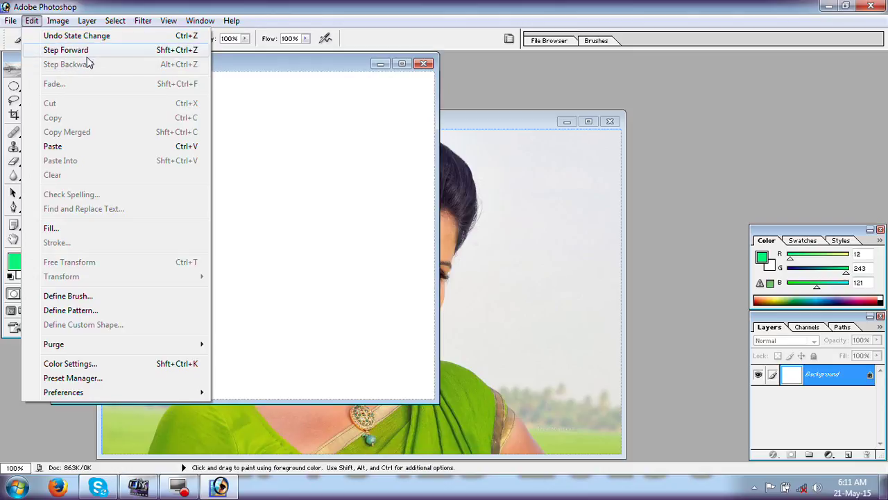
pyautogui.click(475, 123)
pyautogui.moveTo(14, 86); pyautogui.dragTo(62, 86)
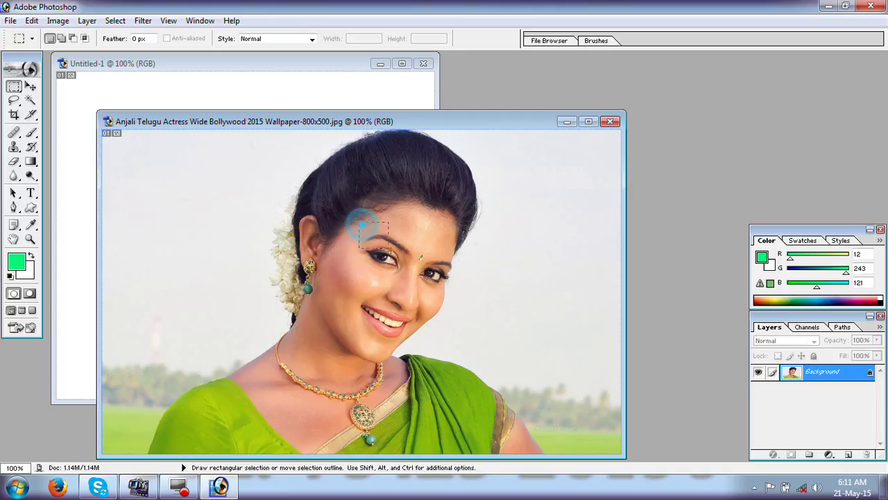
# Copy a rectangle around the portrait's eyes and paste it into Untitled-1 as Layer 1
pyautogui.moveTo(448, 301); pyautogui.dragTo(428, 271)
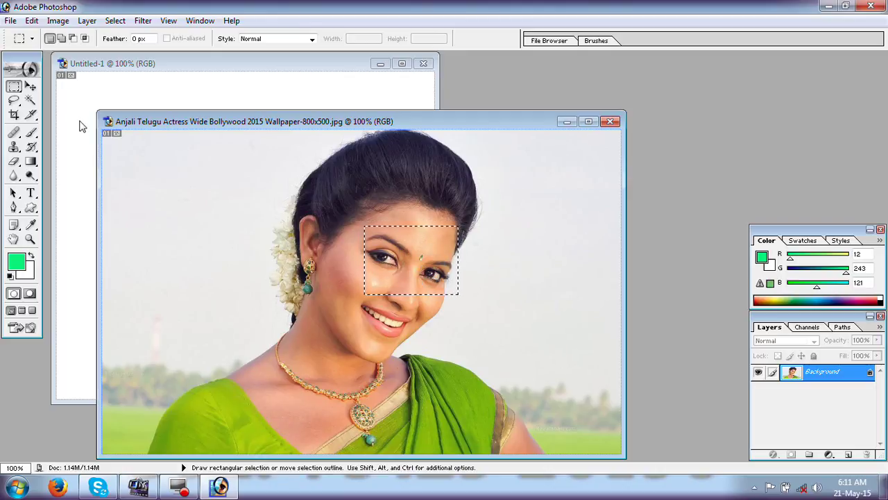
pyautogui.click(31, 21)
pyautogui.click(61, 118)
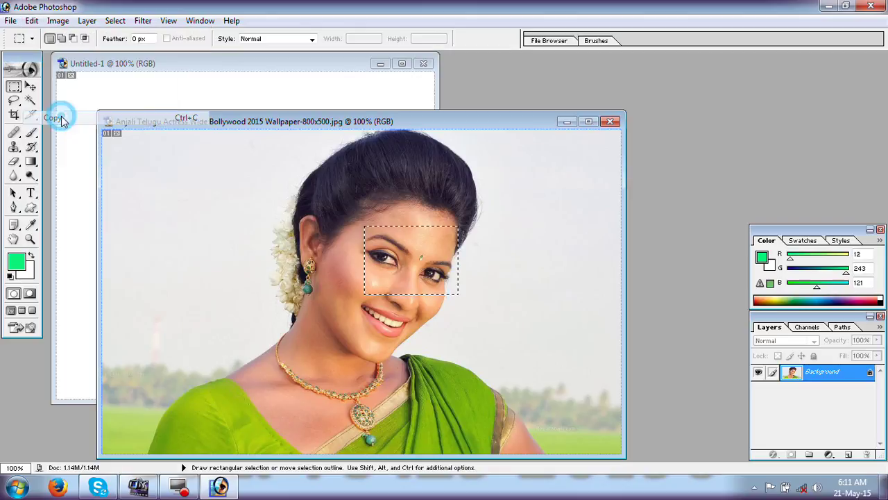
pyautogui.click(137, 73)
pyautogui.click(32, 21)
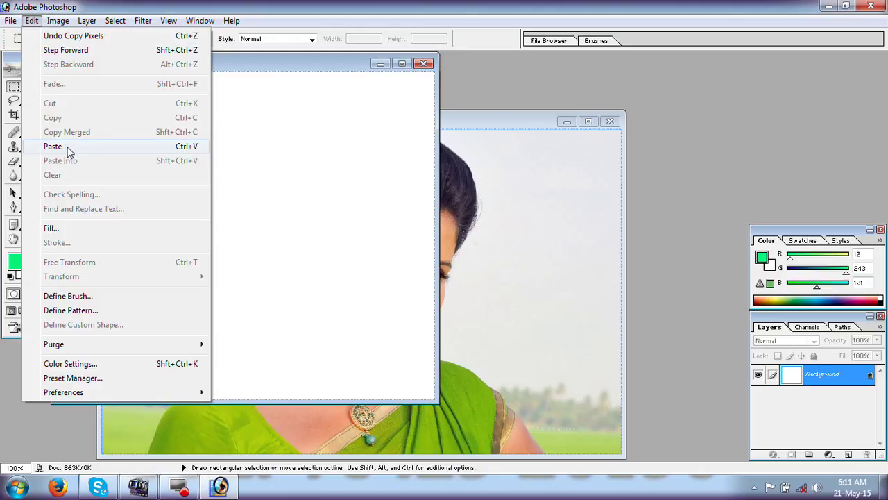
pyautogui.click(177, 149)
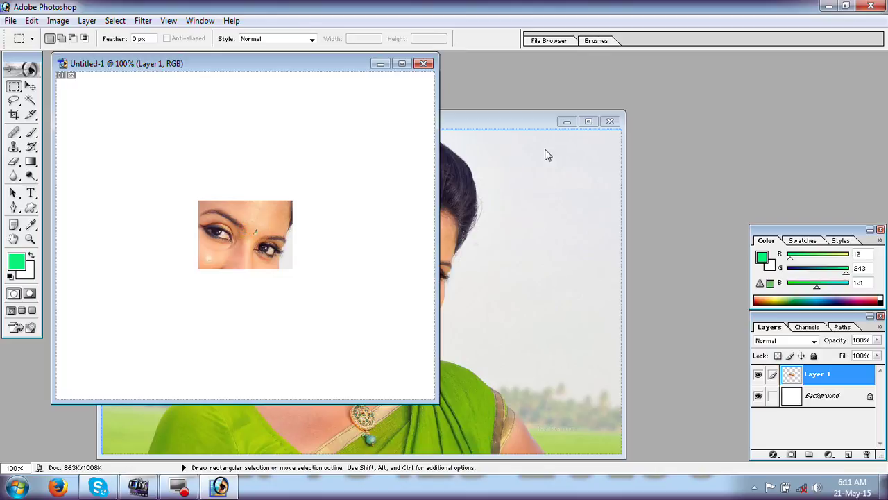
# Cut the eye region from the portrait photo, leaving it white
pyautogui.click(510, 136)
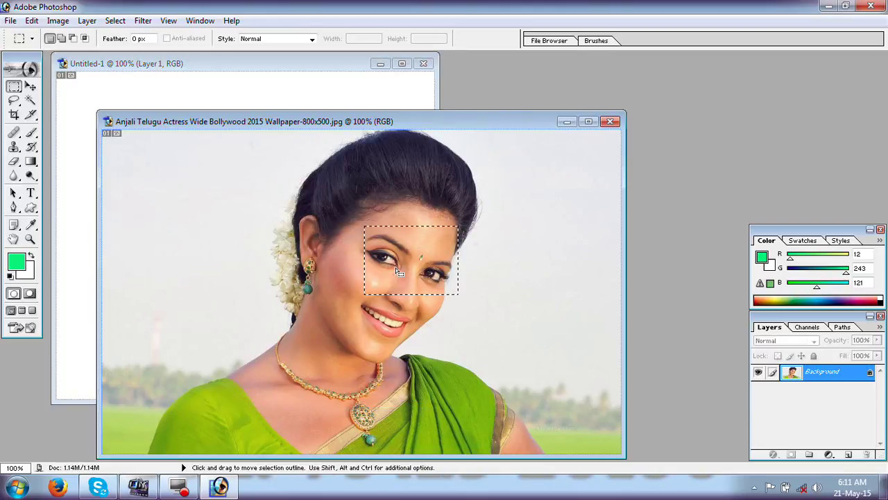
pyautogui.click(32, 20)
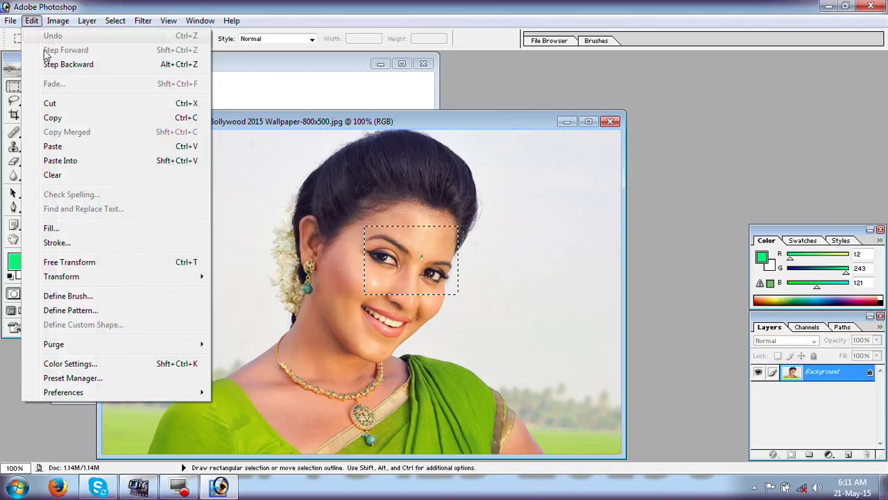
pyautogui.click(51, 103)
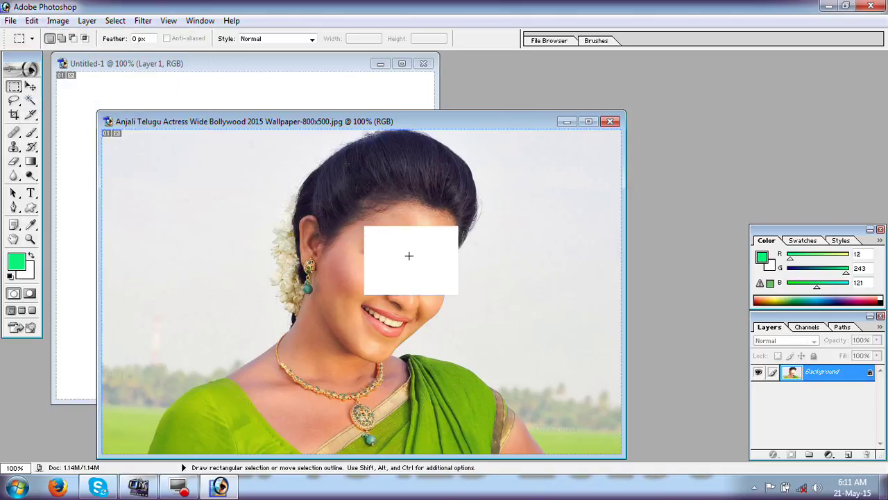
# In Untitled-1, delete the pasted eyes layer, then restore it with Undo
pyautogui.click(294, 67)
pyautogui.hotkey('ctrl', 'v')
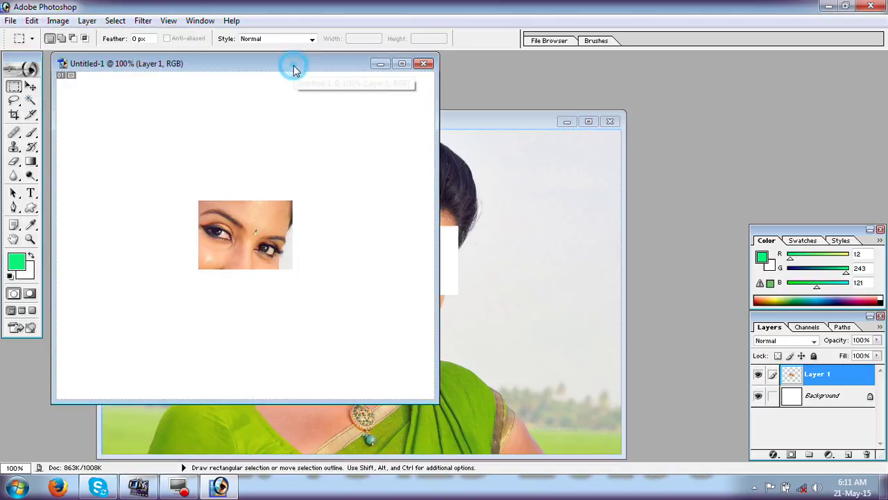
pyautogui.click(866, 455)
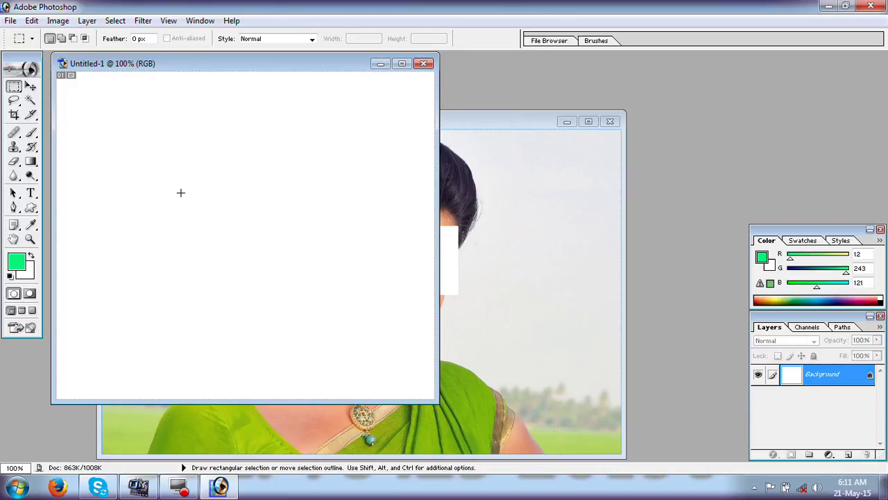
pyautogui.click(39, 21)
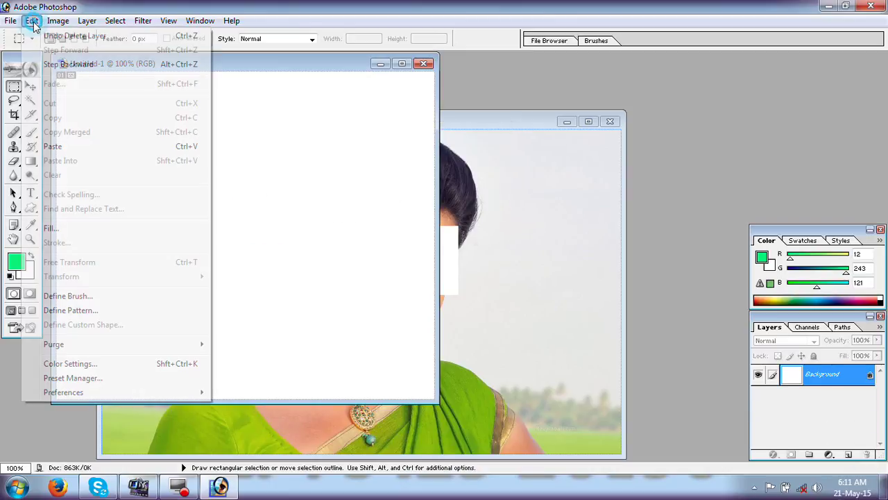
pyautogui.click(74, 147)
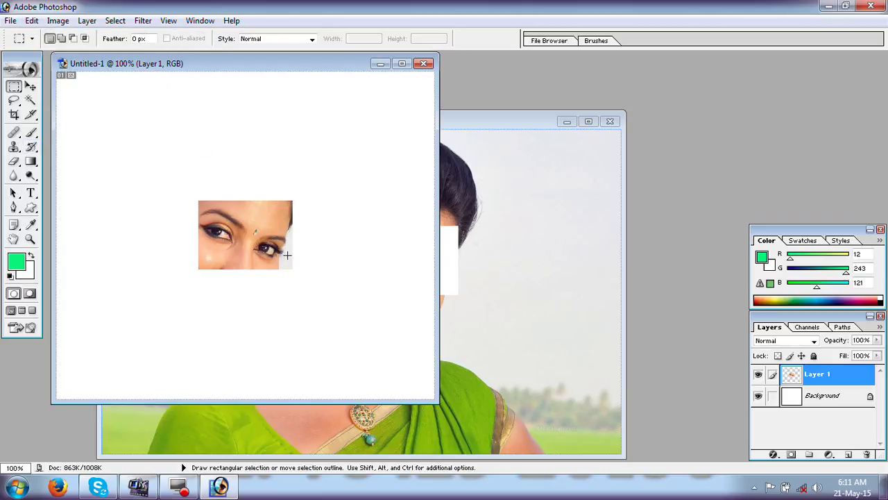
# Undo the cut in the portrait photo so the eyes return
pyautogui.click(477, 125)
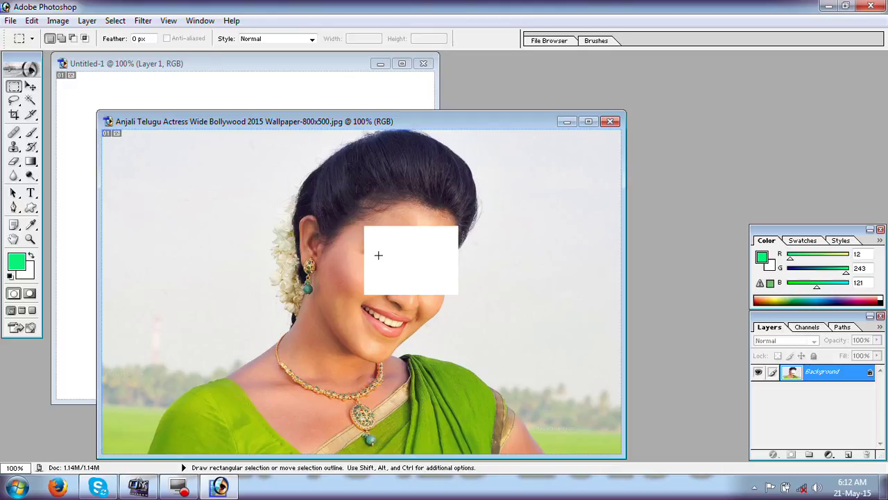
pyautogui.click(137, 75)
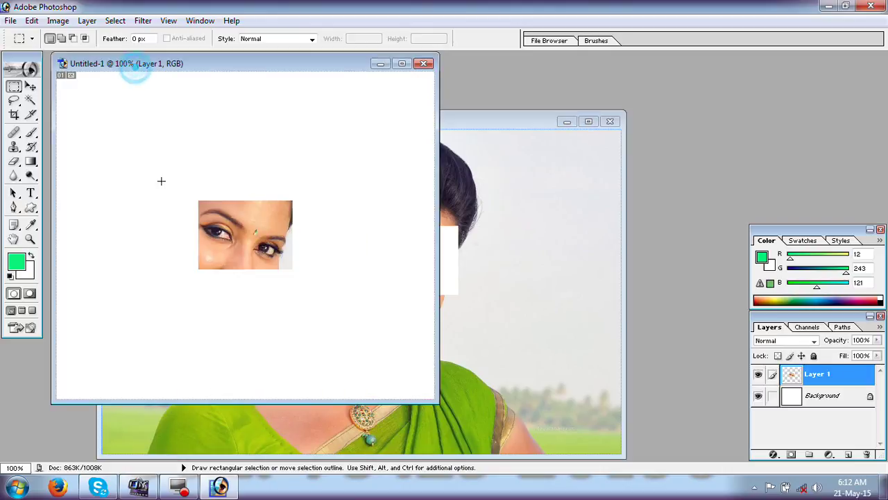
pyautogui.click(476, 138)
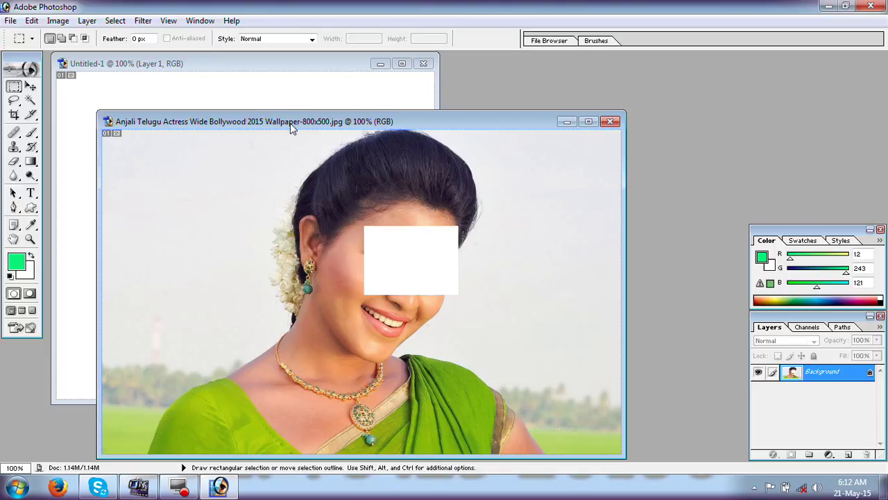
pyautogui.moveTo(291, 128); pyautogui.dragTo(293, 213)
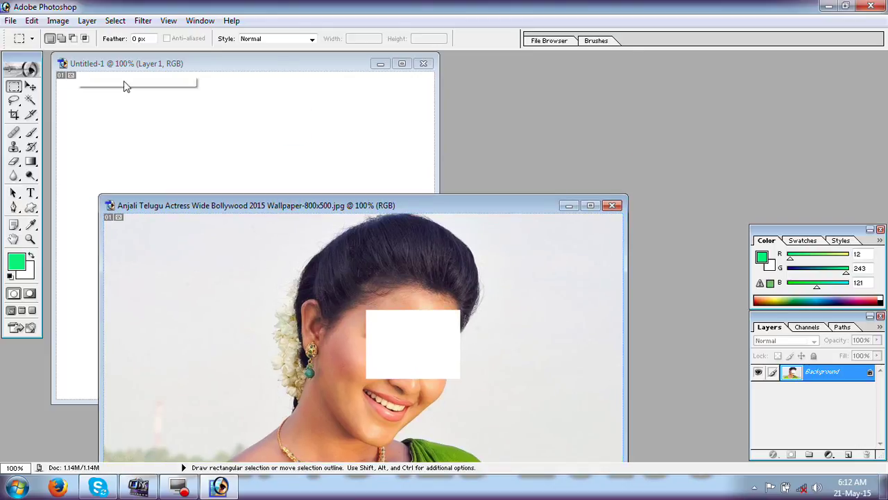
pyautogui.click(32, 20)
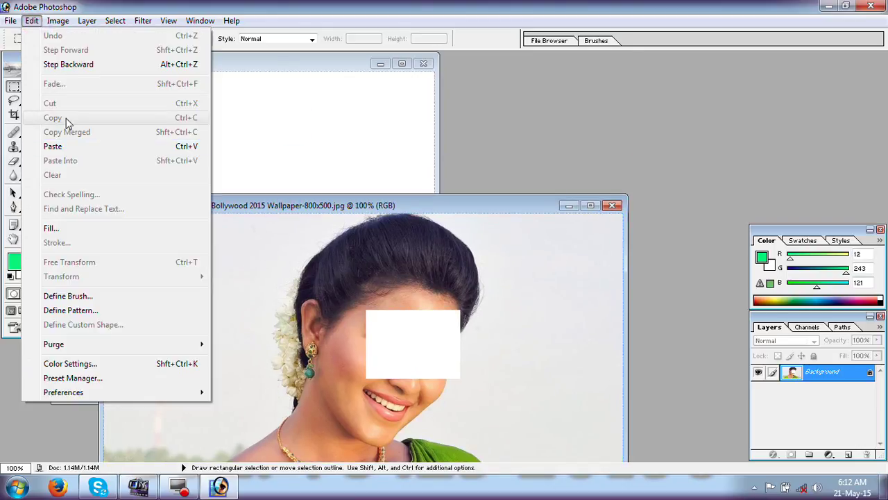
pyautogui.click(32, 20)
pyautogui.click(32, 20)
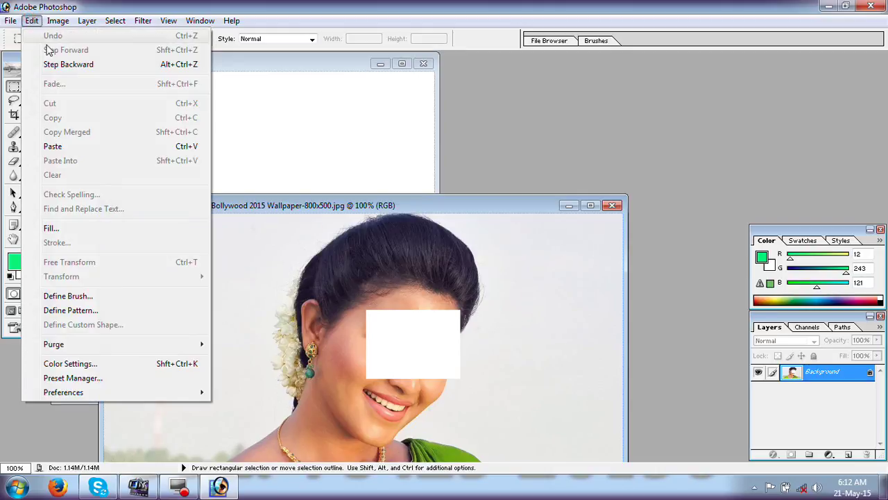
pyautogui.click(63, 64)
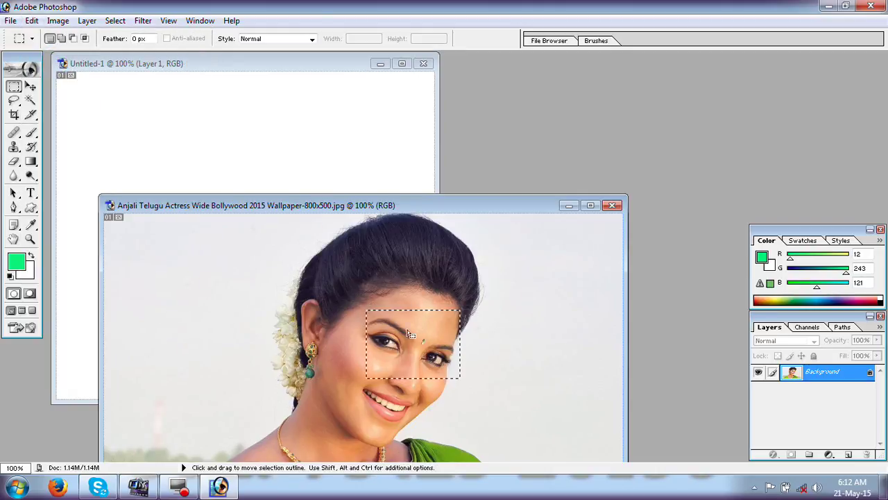
pyautogui.moveTo(412, 206); pyautogui.dragTo(552, 75)
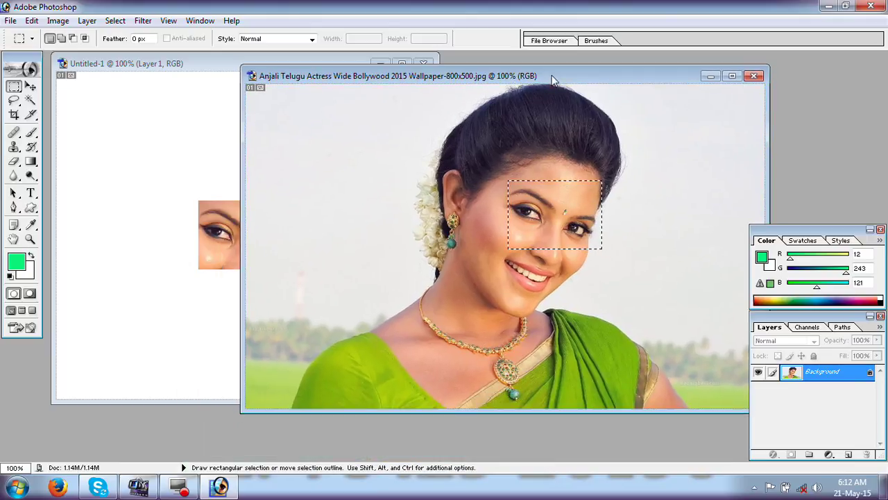
# Delete Layer 1 from Untitled-1 and confirm with Yes
pyautogui.click(178, 69)
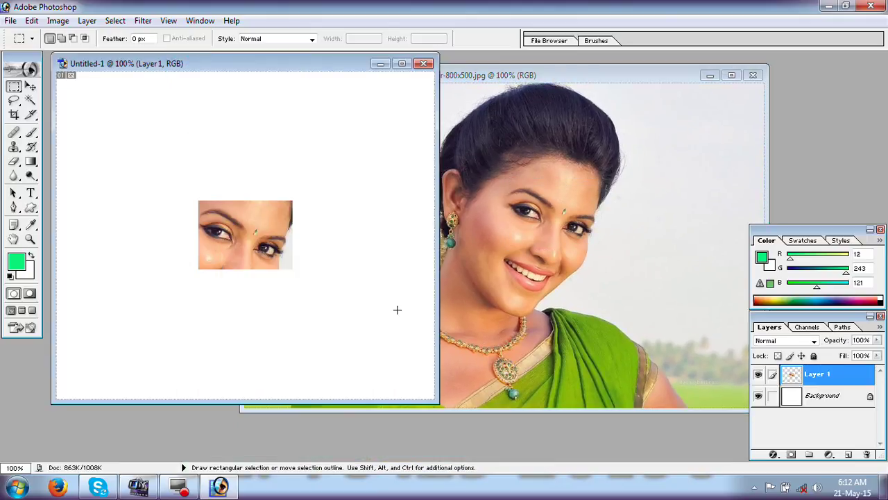
pyautogui.click(868, 456)
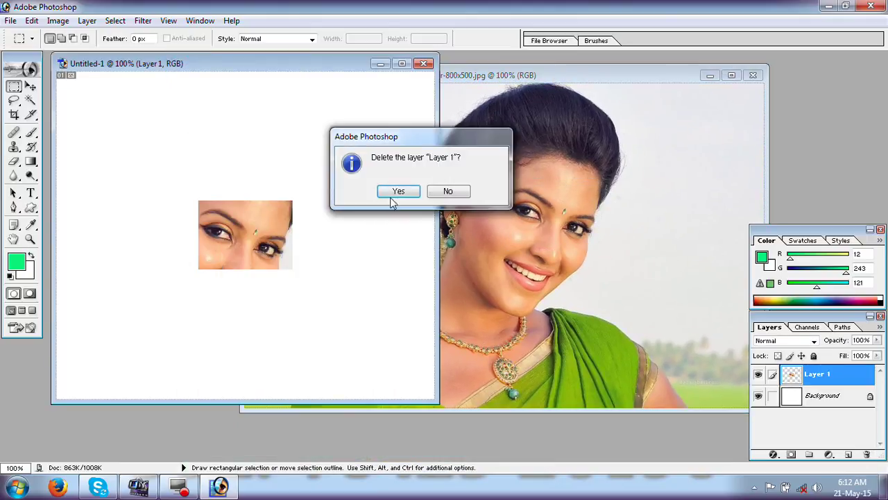
pyautogui.click(398, 193)
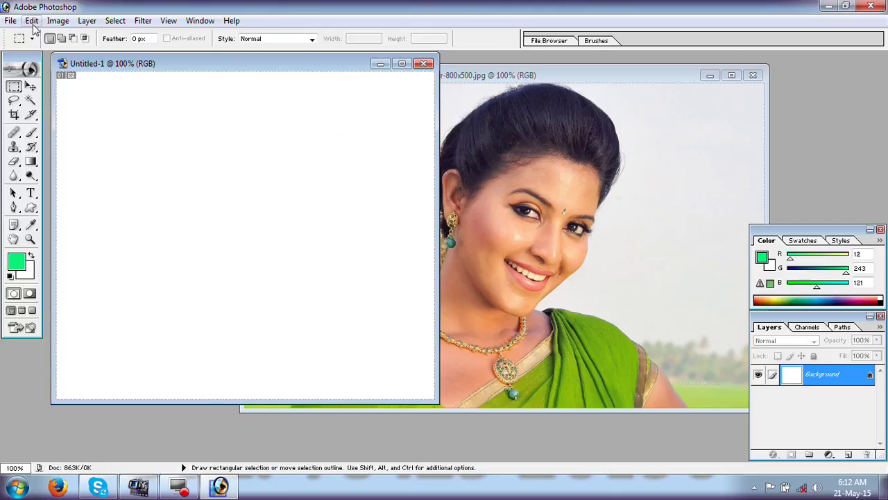
pyautogui.click(32, 20)
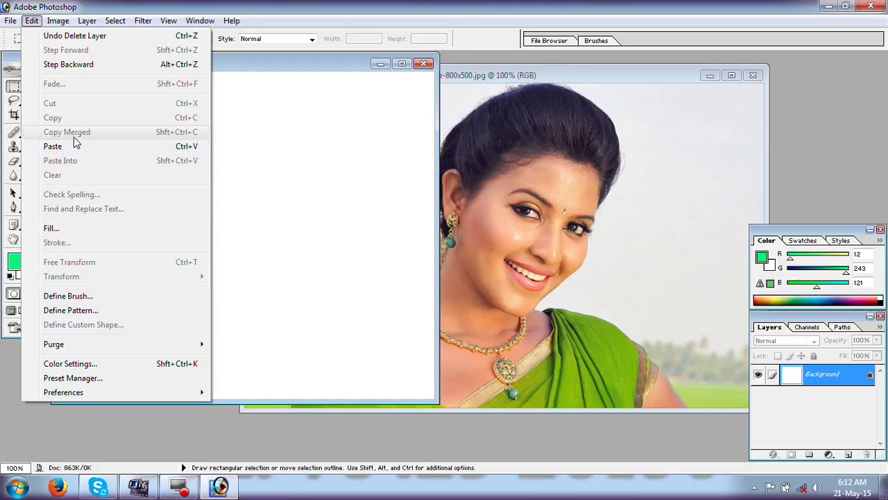
# Deselect the eye area on the portrait and draw a rectangular marquee around the woman's face
pyautogui.click(267, 66)
pyautogui.click(554, 118)
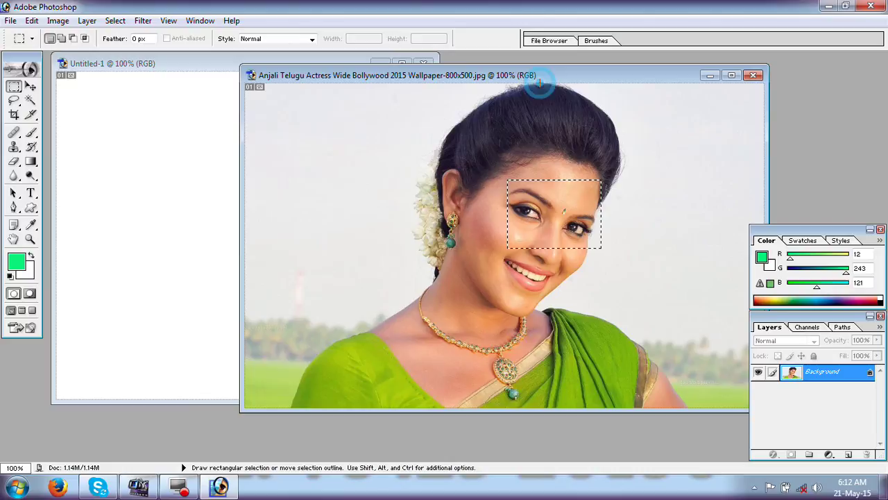
pyautogui.click(525, 143)
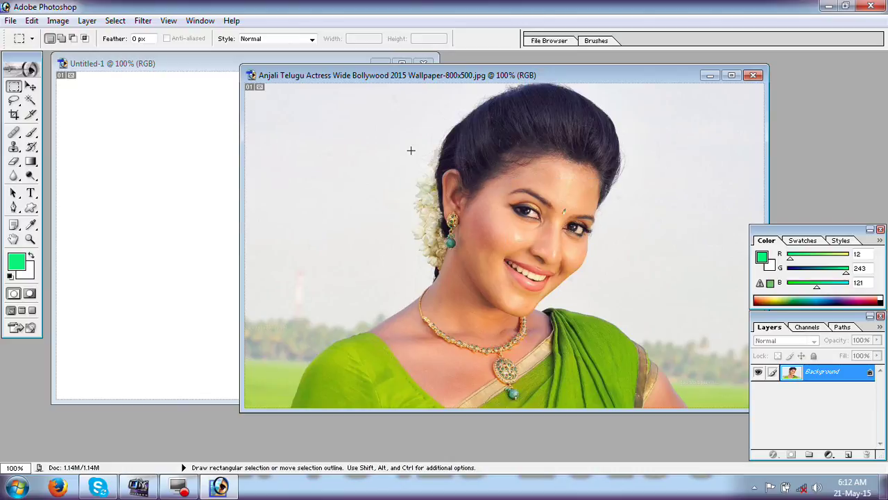
pyautogui.click(14, 87)
pyautogui.click(49, 88)
pyautogui.moveTo(471, 160); pyautogui.dragTo(509, 195)
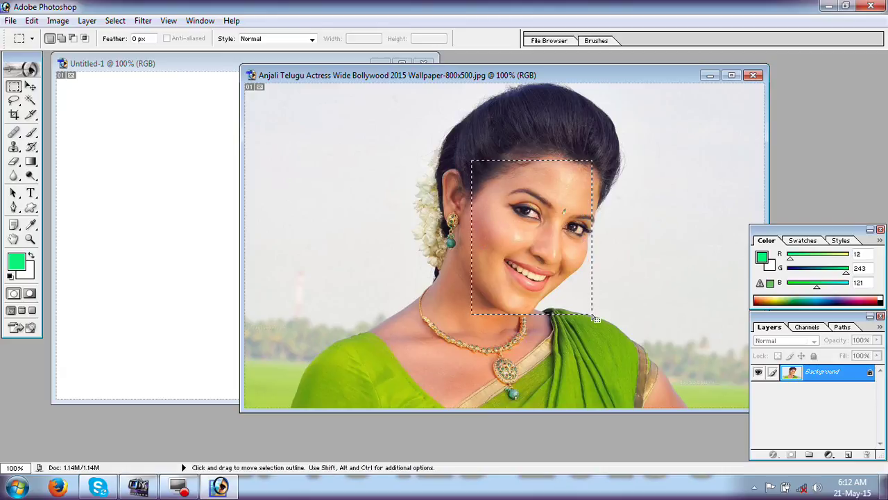
# Select an oval around the face, then set the Rectangular Marquee to Add to selection
pyautogui.click(14, 87)
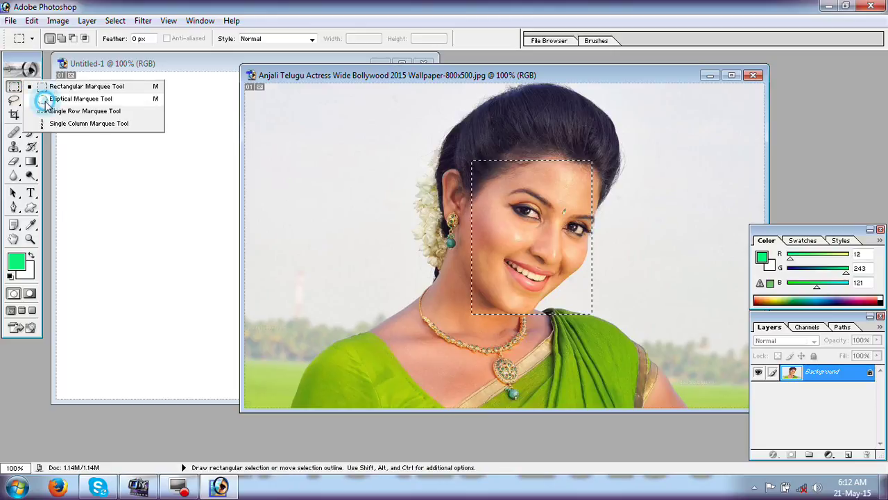
pyautogui.click(80, 99)
pyautogui.click(491, 192)
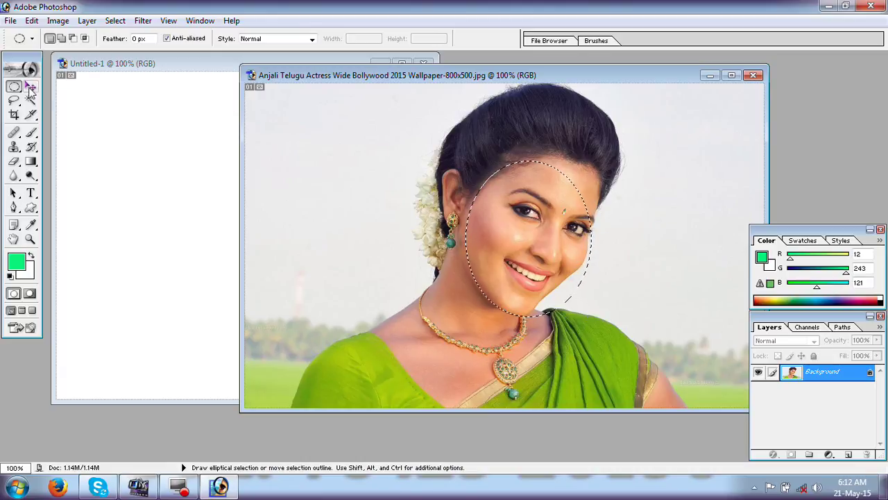
pyautogui.click(13, 88)
pyautogui.click(73, 87)
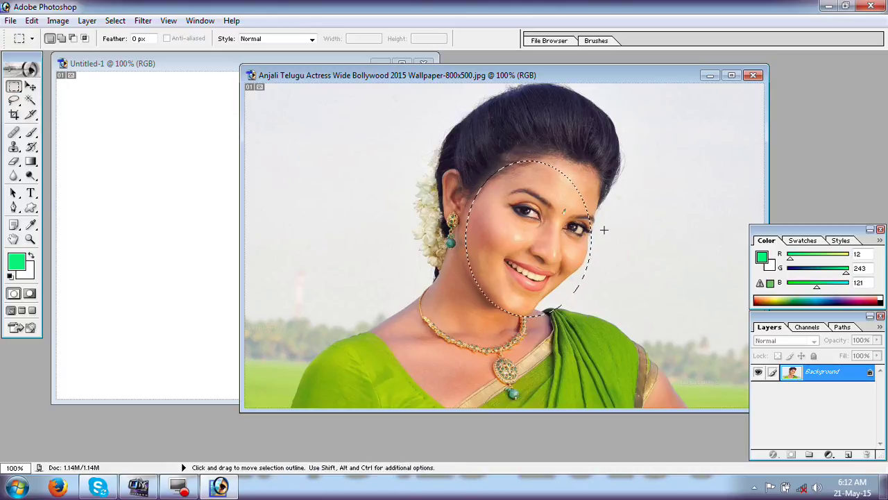
pyautogui.click(62, 39)
# Add rectangular selections around the necklace and its pendant
pyautogui.moveTo(412, 289); pyautogui.dragTo(464, 364)
pyautogui.moveTo(573, 390); pyautogui.dragTo(572, 389)
pyautogui.hotkey('ctrl', 'z')
pyautogui.hotkey('ctrl', '+')
pyautogui.click(432, 352)
pyautogui.moveTo(582, 404); pyautogui.dragTo(581, 404)
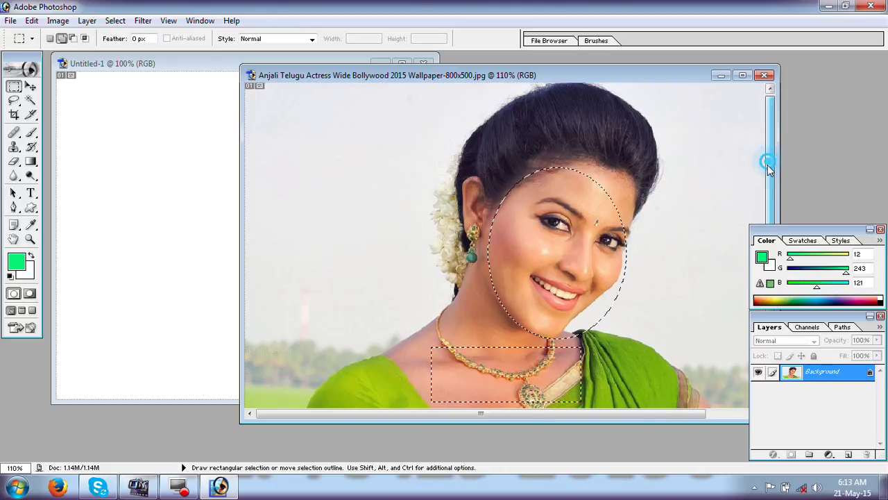
pyautogui.scroll(-2, 769, 159)
pyautogui.click(524, 383)
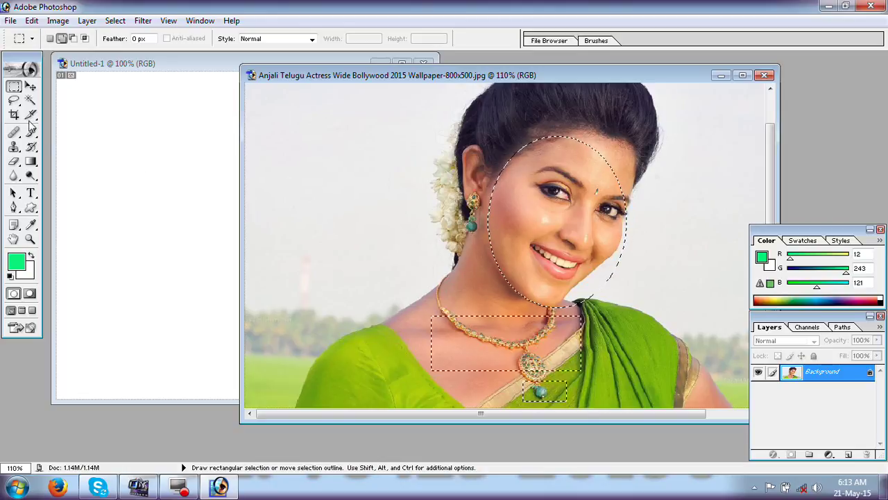
pyautogui.click(30, 86)
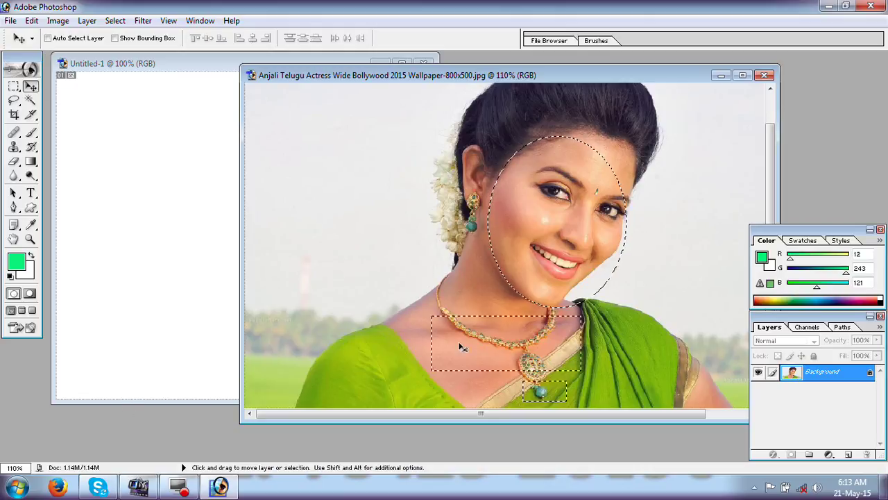
# Copy the selected face, necklace and pendant pieces and paste them into Untitled-1 as Layer 1
pyautogui.click(31, 20)
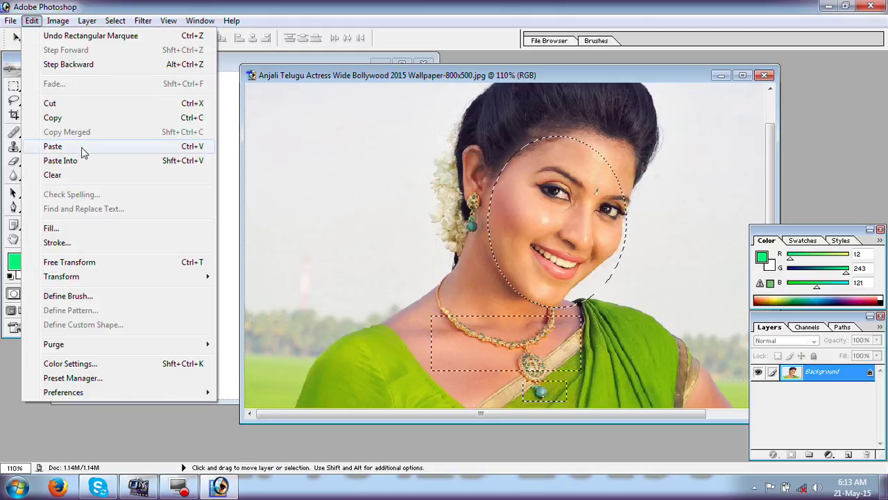
pyautogui.click(68, 118)
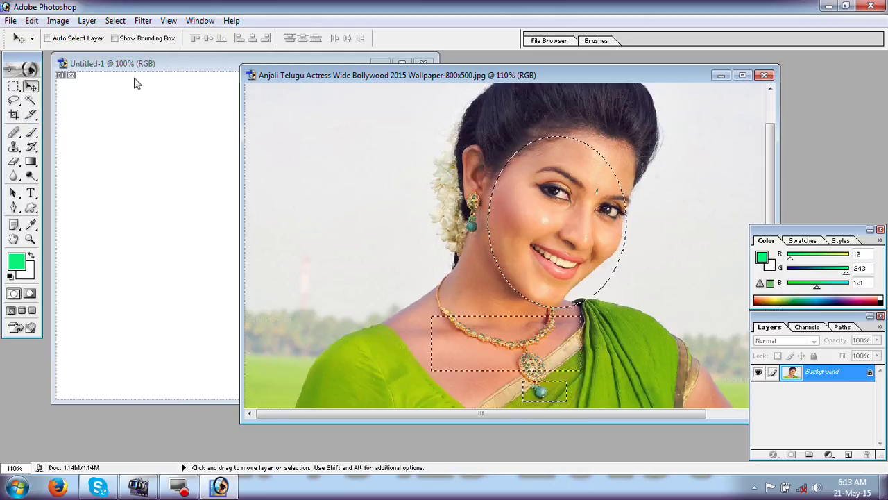
pyautogui.click(139, 64)
pyautogui.click(175, 151)
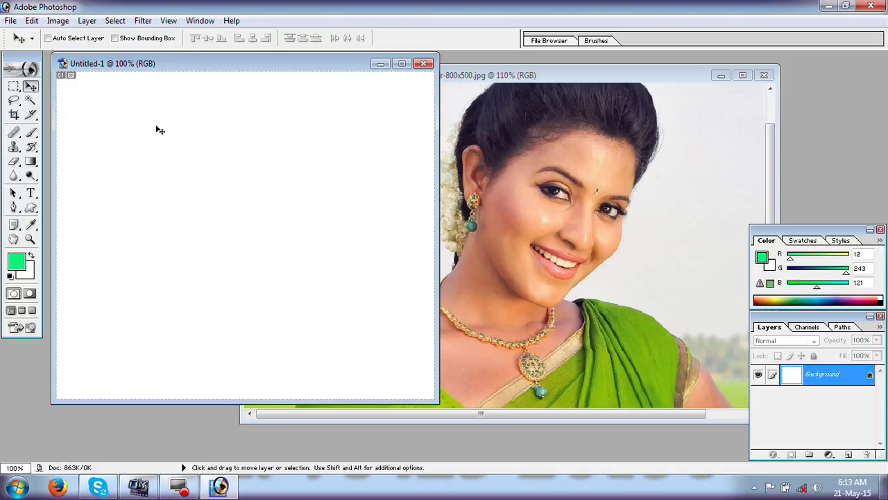
pyautogui.hotkey('ctrl', 'v')
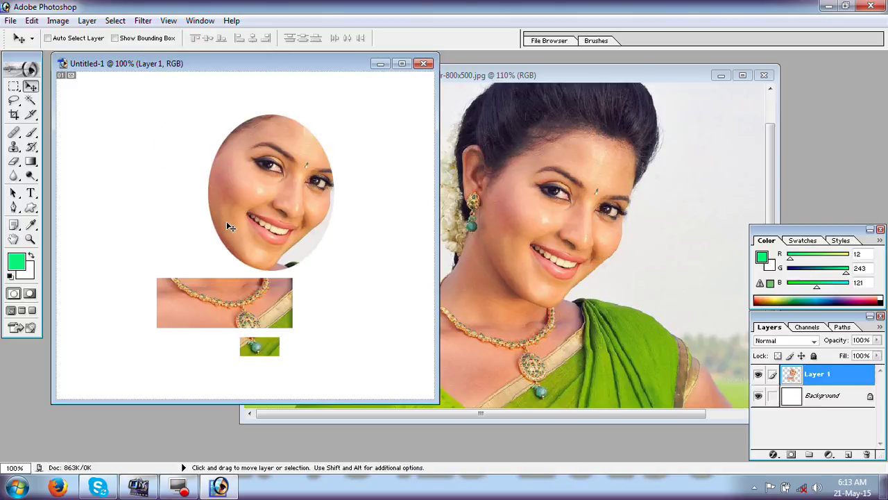
# Deselect the wallpaper image, then maximise and restore its window
pyautogui.click(32, 20)
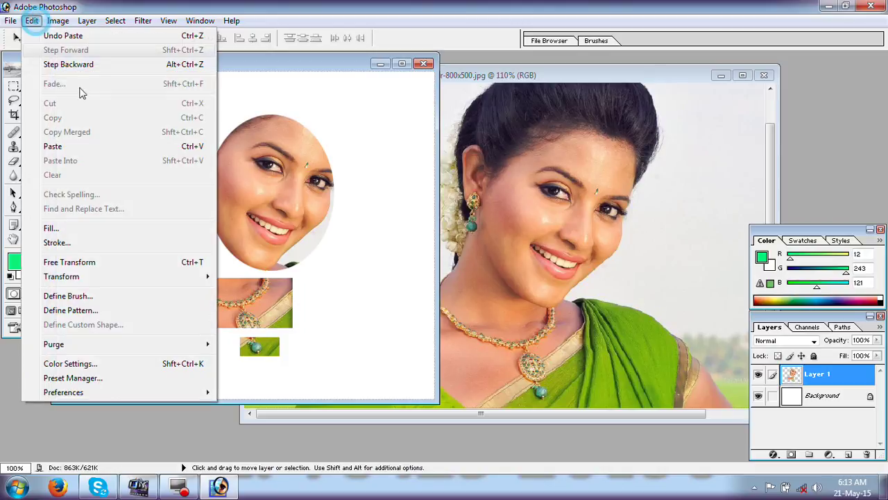
pyautogui.click(552, 82)
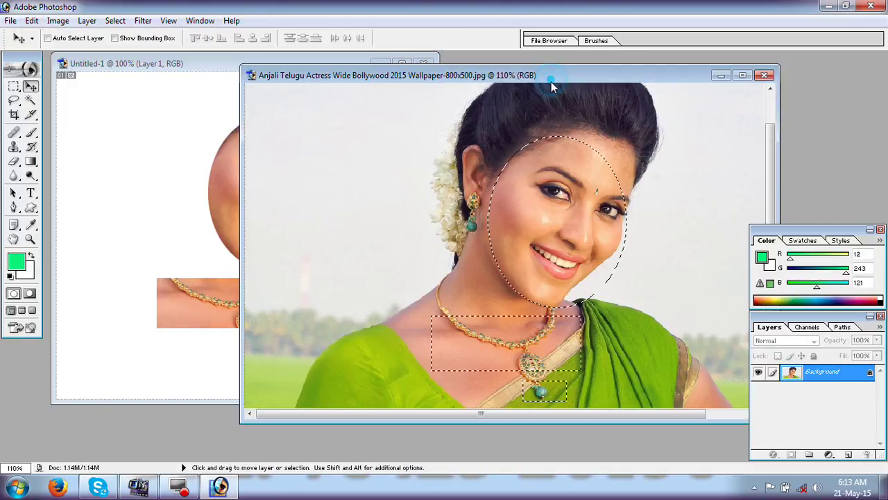
pyautogui.hotkey('ctrl', 'd')
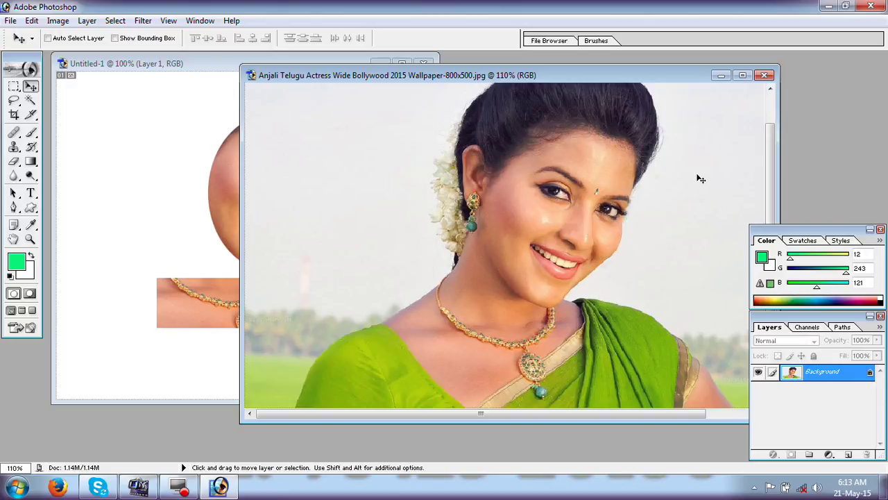
pyautogui.click(743, 75)
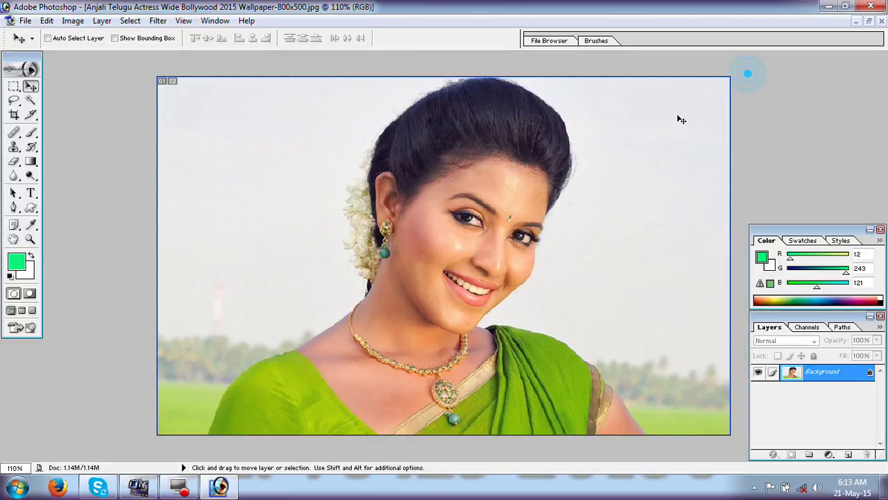
pyautogui.click(867, 22)
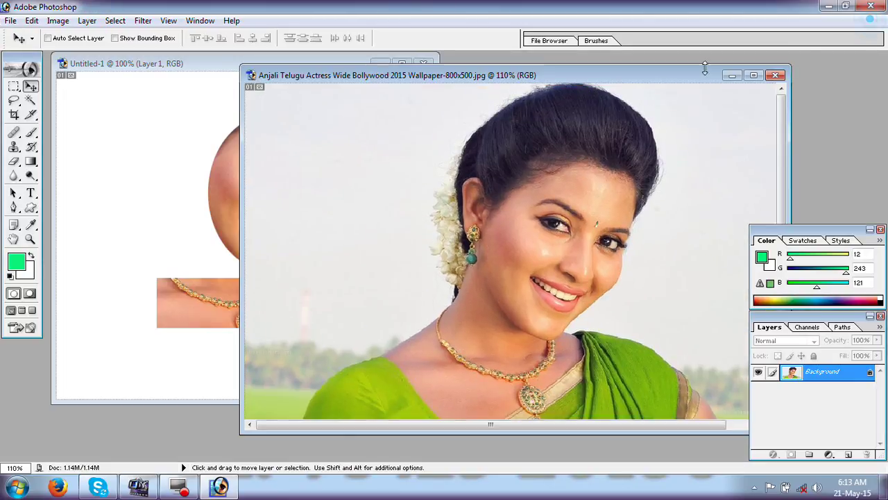
# Open the amani.jpg portrait and drag it into the wallpaper image as a new layer
pyautogui.hotkey('ctrl', 'o')
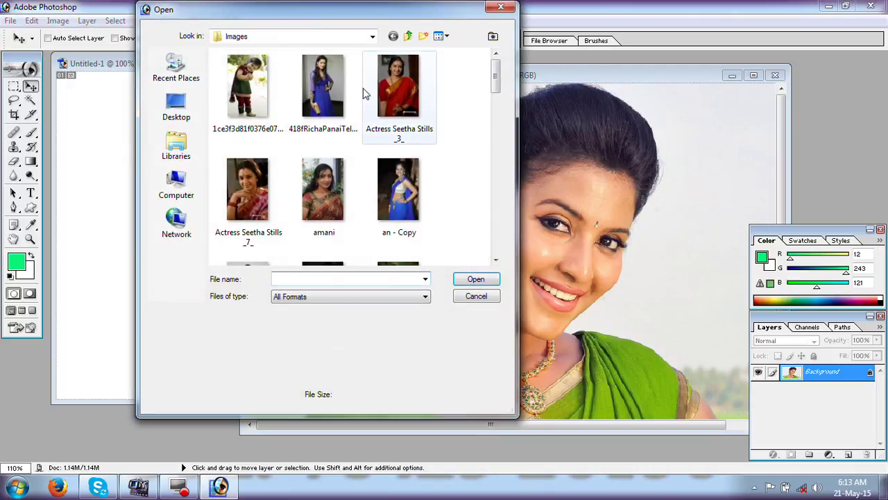
pyautogui.click(315, 205)
pyautogui.scroll(-1, 292, 219)
pyautogui.doubleClick(264, 208)
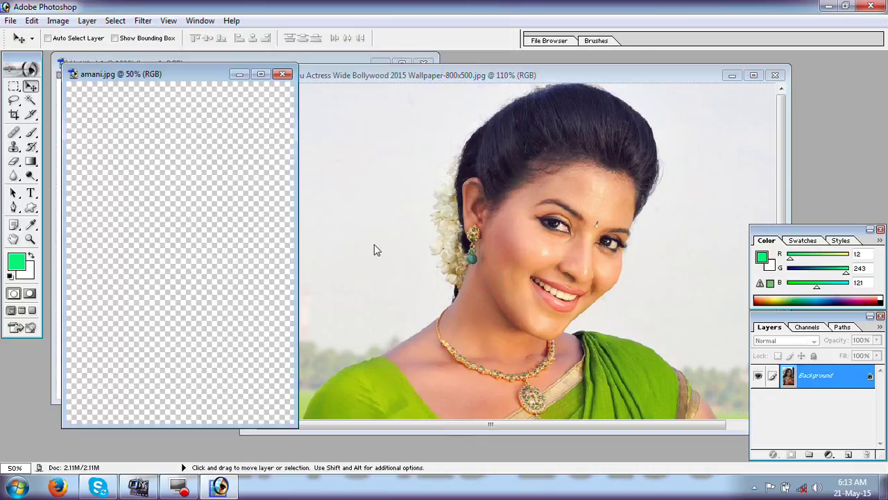
pyautogui.moveTo(191, 212); pyautogui.dragTo(422, 261)
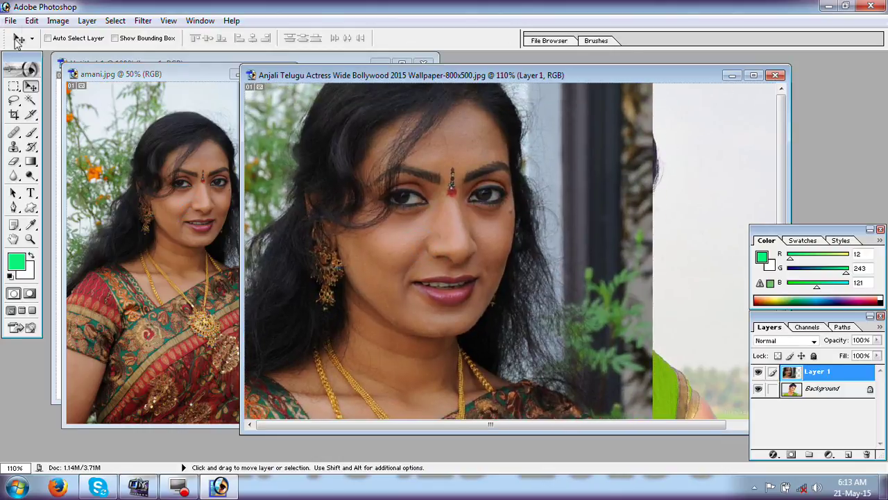
# Free Transform the portrait layer to about 46% over the left half and commit
pyautogui.click(32, 20)
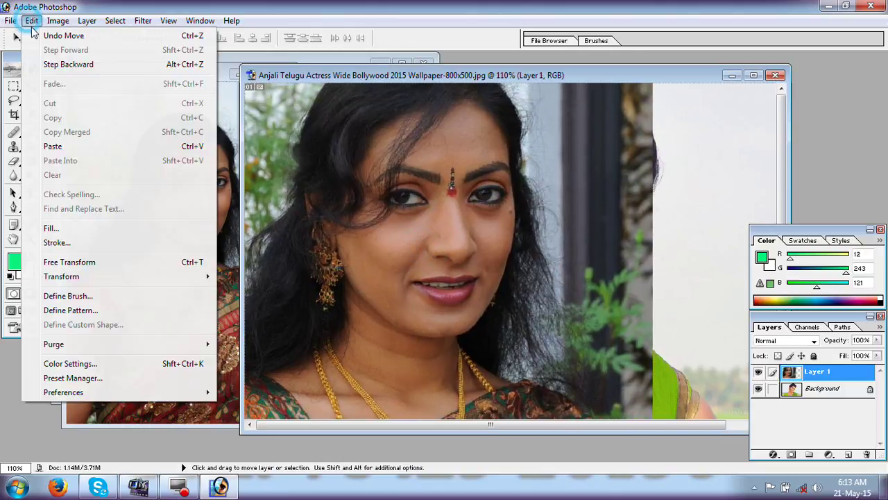
pyautogui.click(70, 262)
pyautogui.moveTo(652, 236); pyautogui.dragTo(490, 244)
pyautogui.moveTo(381, 153); pyautogui.dragTo(381, 285)
pyautogui.moveTo(490, 95); pyautogui.dragTo(417, 135)
pyautogui.moveTo(372, 86); pyautogui.dragTo(380, 184)
pyautogui.moveTo(380, 238); pyautogui.dragTo(380, 145)
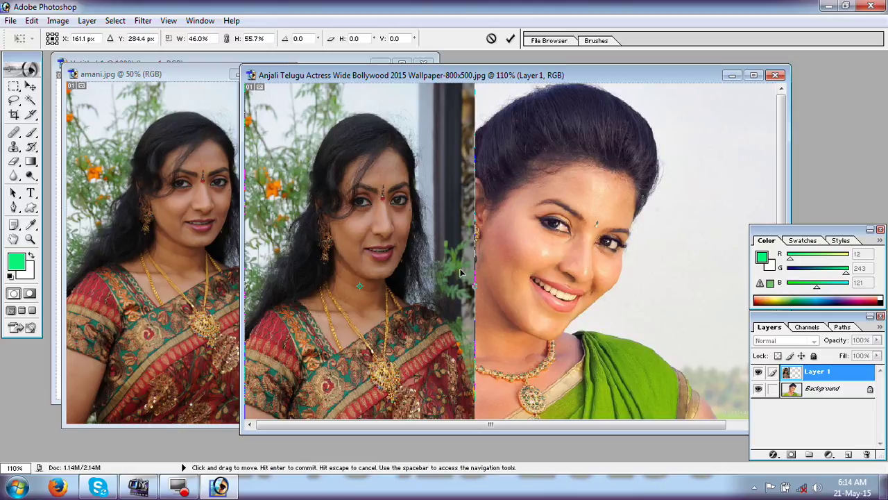
pyautogui.moveTo(392, 304); pyautogui.dragTo(389, 201)
pyautogui.moveTo(347, 401); pyautogui.dragTo(354, 419)
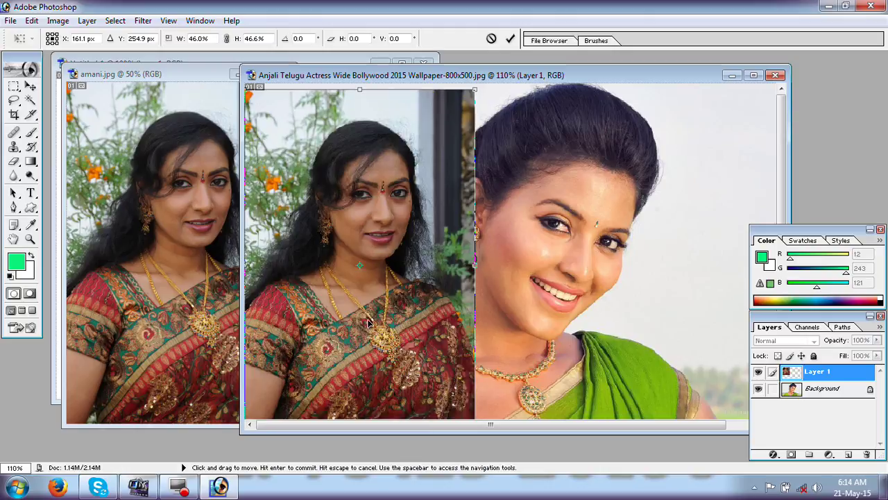
pyautogui.press('Return')
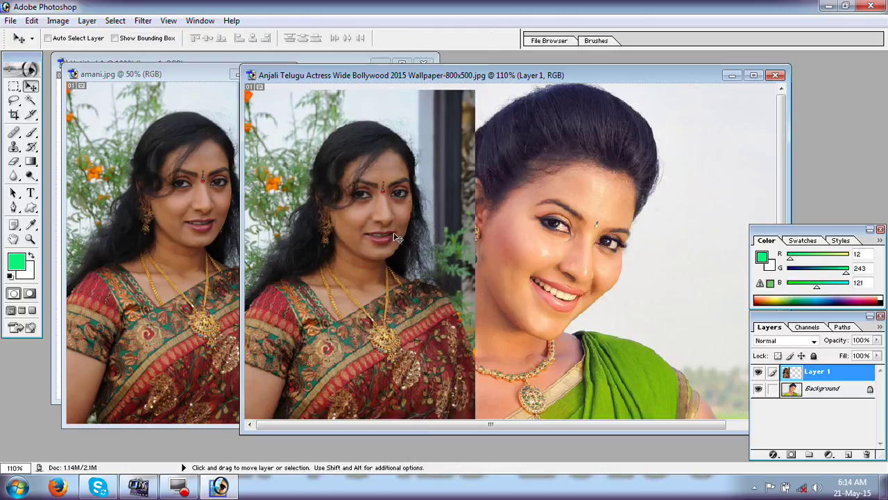
# Nudge the portrait up and add an elliptical selection around the right-hand face
pyautogui.moveTo(378, 256); pyautogui.dragTo(378, 247)
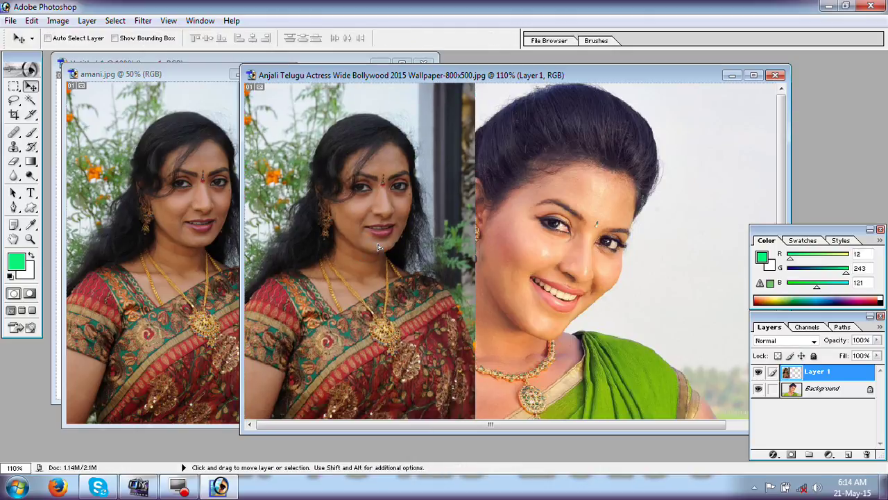
pyautogui.click(14, 86)
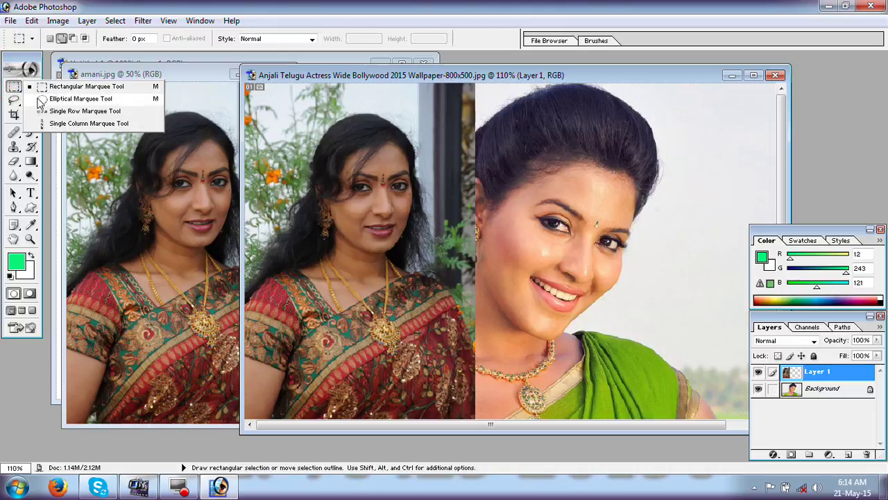
pyautogui.click(35, 97)
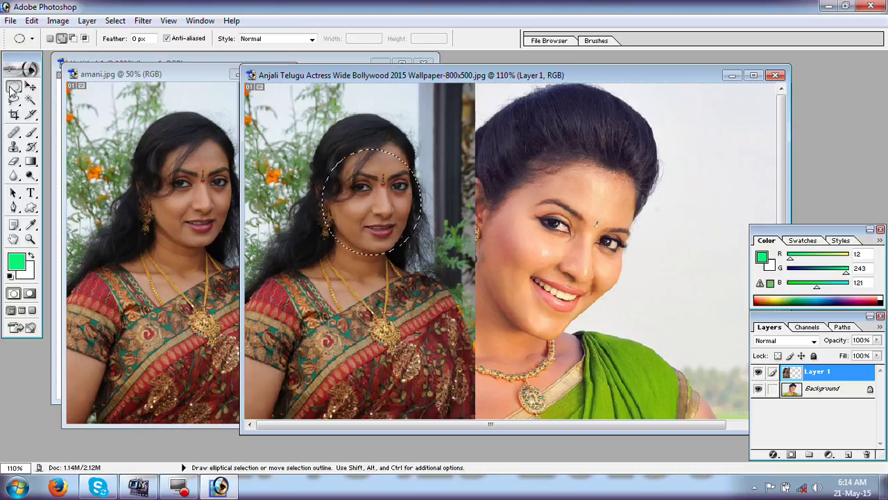
pyautogui.moveTo(507, 172); pyautogui.dragTo(633, 322)
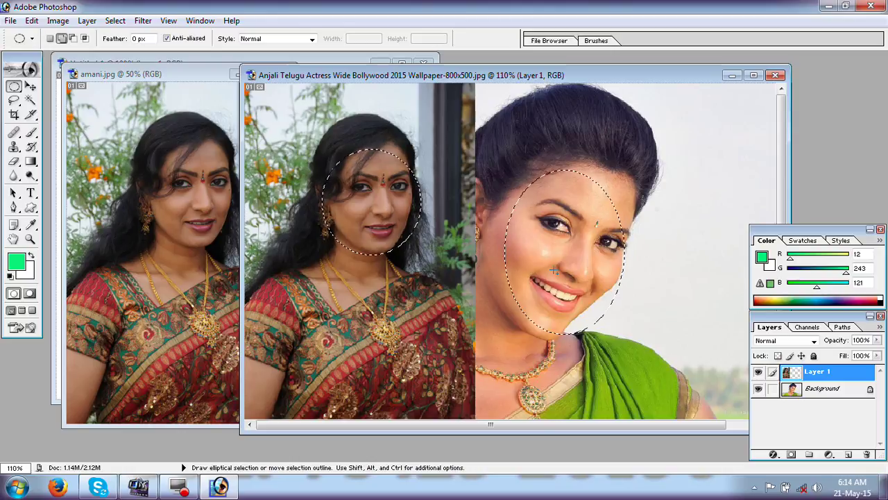
# Copy both faces from all layers, undo the earlier paste on Untitled-1, and paste them there
pyautogui.click(30, 23)
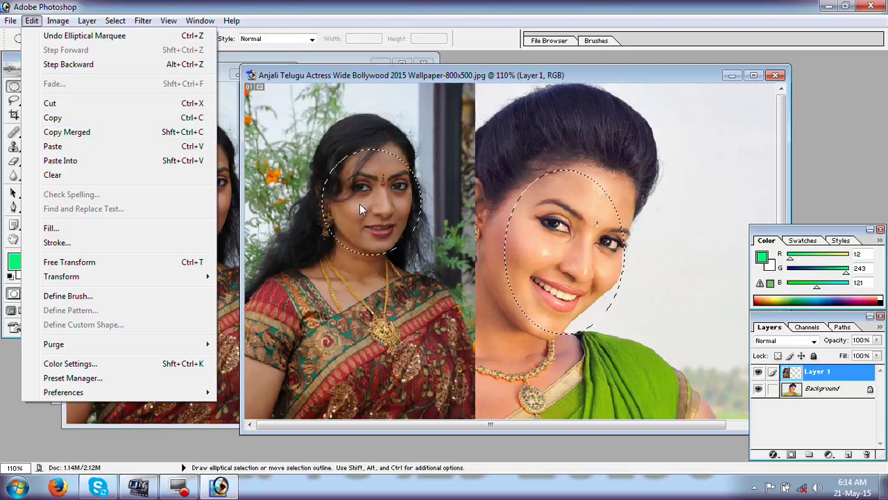
pyautogui.click(69, 133)
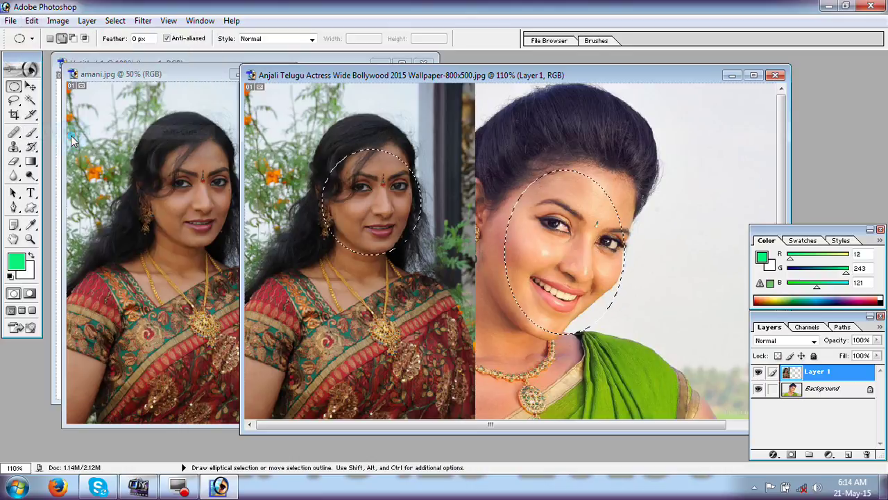
pyautogui.click(179, 61)
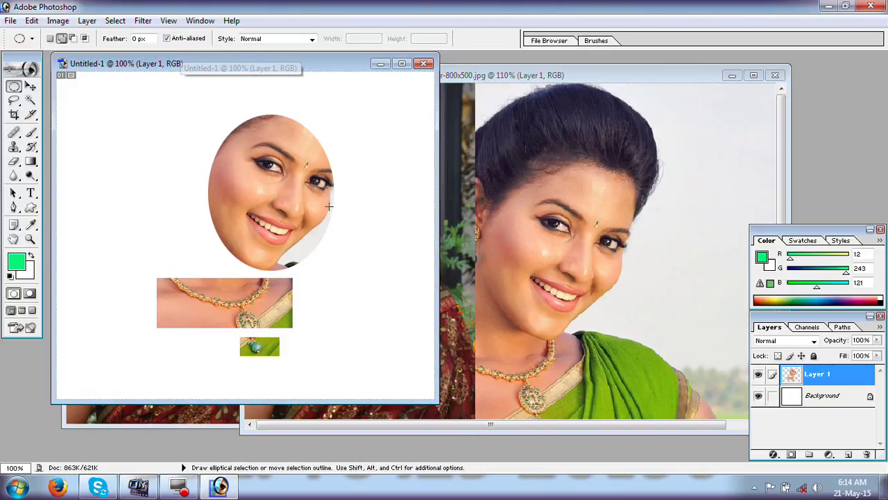
pyautogui.hotkey('ctrl', 'z')
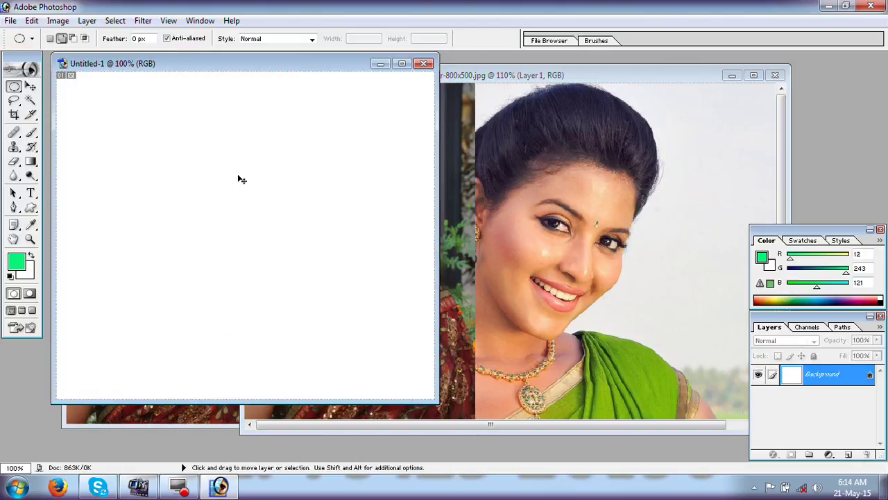
pyautogui.click(32, 20)
pyautogui.click(91, 149)
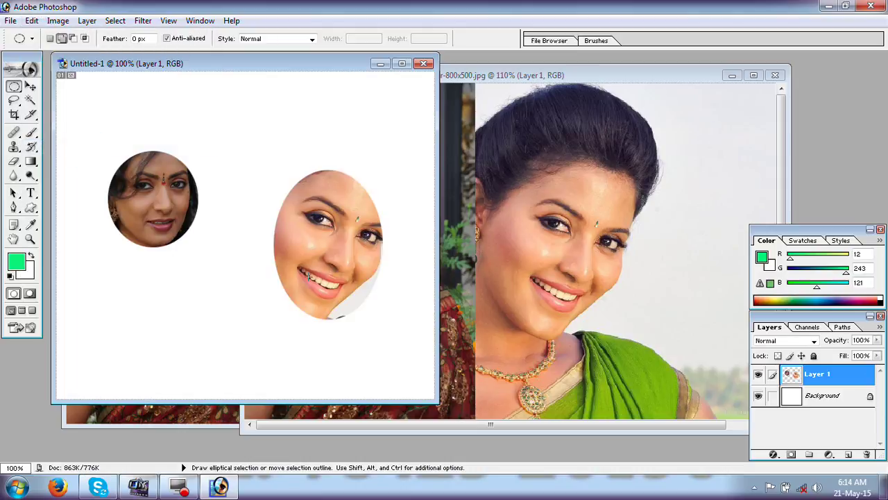
# Go back to the wallpaper photo and clear its oval selections
pyautogui.click(31, 20)
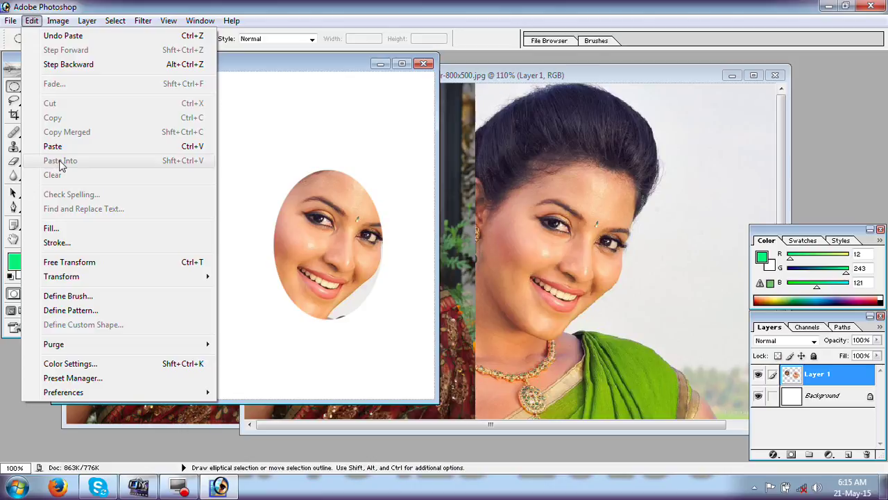
pyautogui.click(516, 83)
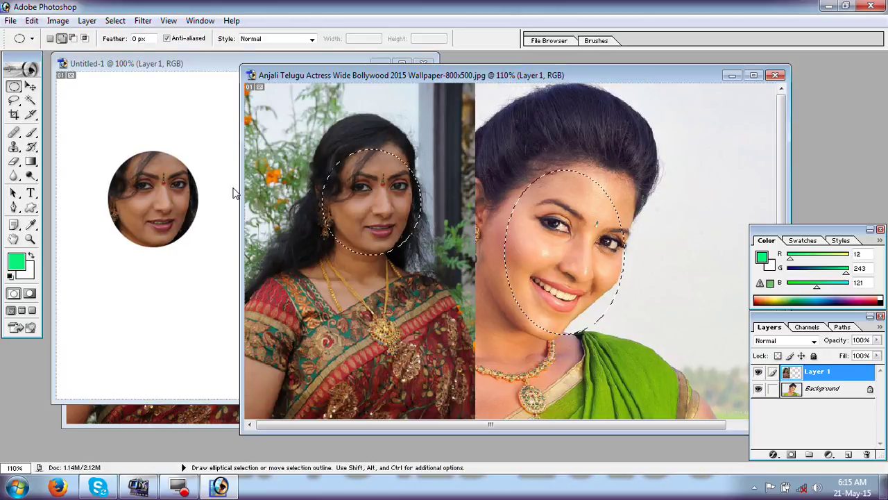
pyautogui.click(180, 196)
pyautogui.click(528, 92)
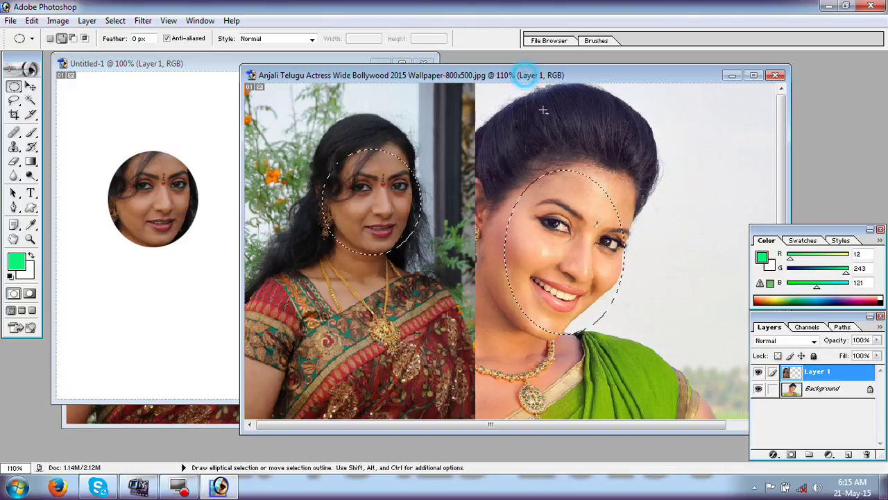
pyautogui.click(518, 239)
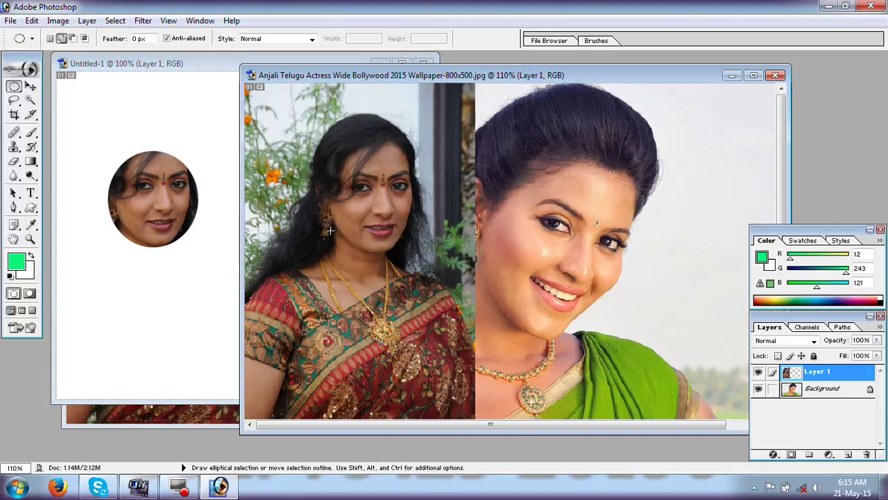
# Delete Layer 1 with the pasted faces from Untitled-1, confirming Yes
pyautogui.click(183, 70)
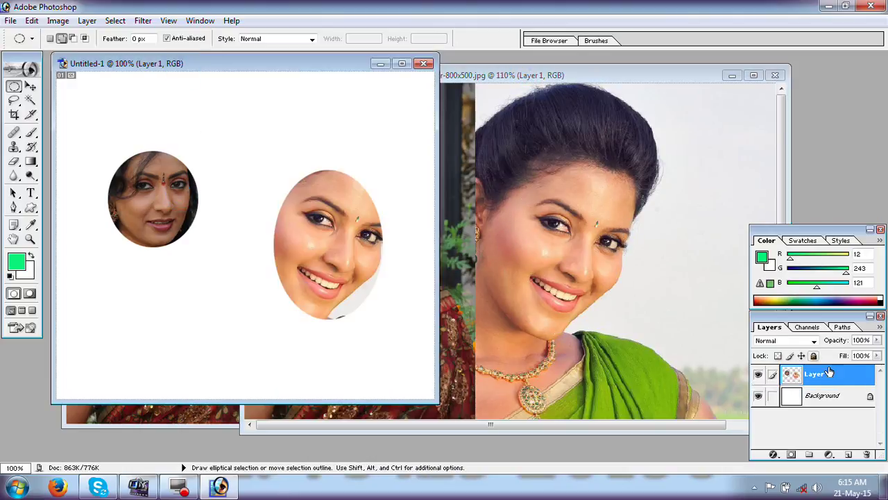
pyautogui.click(866, 455)
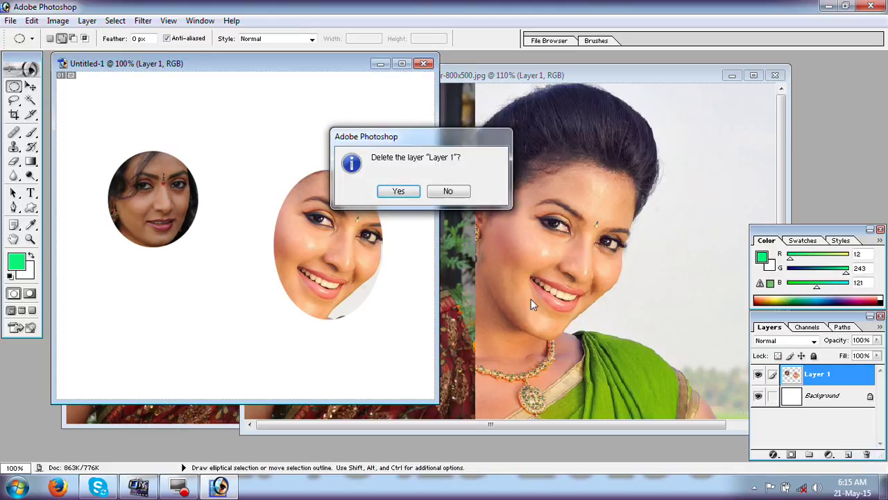
pyautogui.click(393, 192)
pyautogui.click(585, 75)
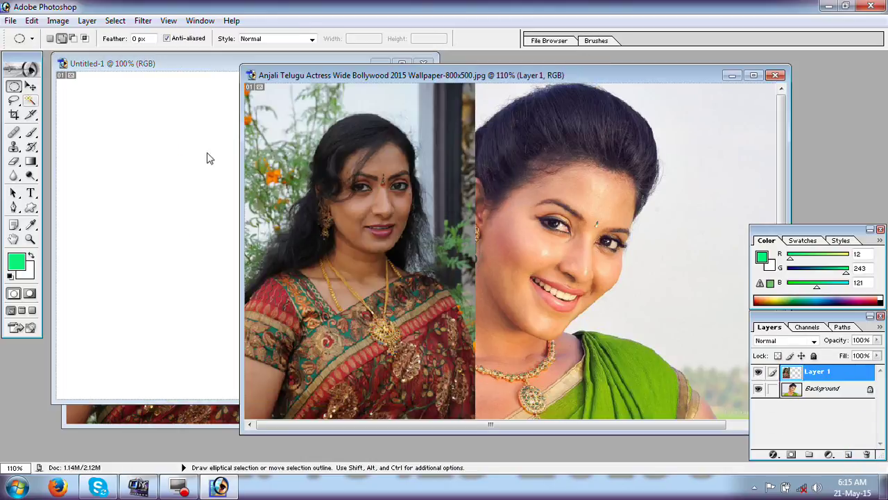
# Outline an oval over the left face, then a large oval on the blank Untitled-1 canvas
pyautogui.moveTo(324, 140); pyautogui.dragTo(392, 207)
pyautogui.click(147, 64)
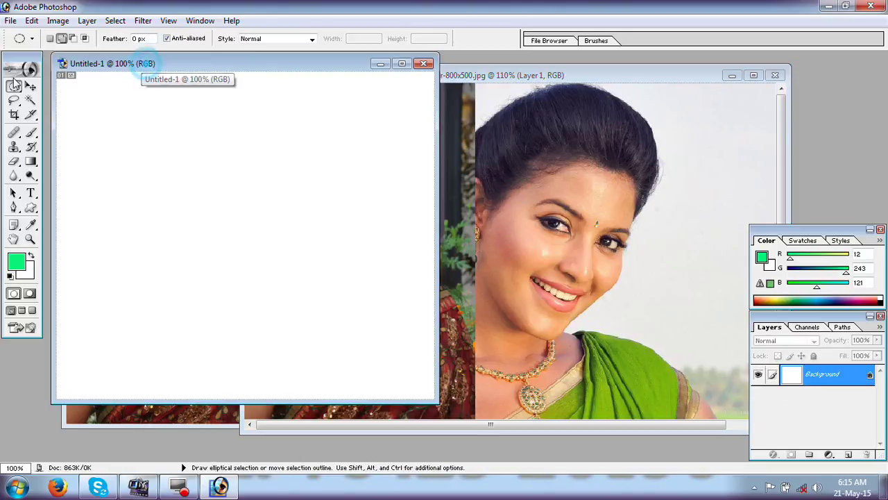
pyautogui.moveTo(14, 88); pyautogui.dragTo(44, 102)
pyautogui.moveTo(102, 132); pyautogui.dragTo(326, 331)
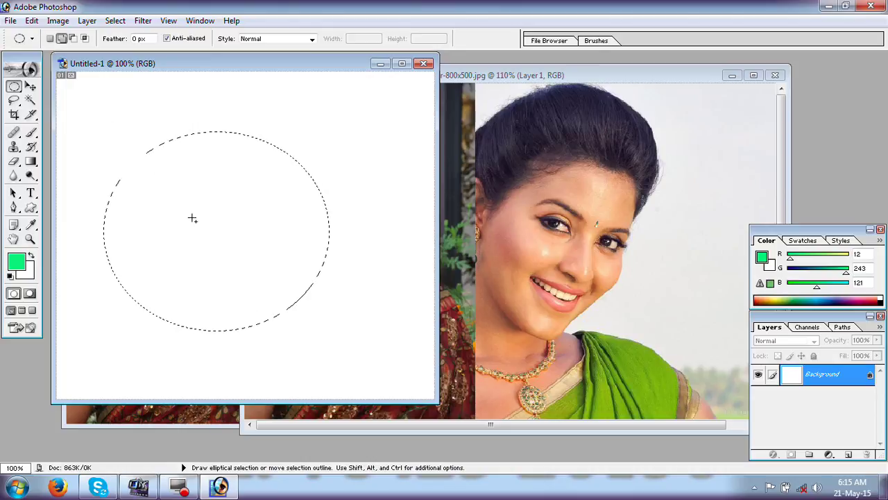
# Paste the copied face into the oval, reposition it, then undo the paste
pyautogui.click(31, 20)
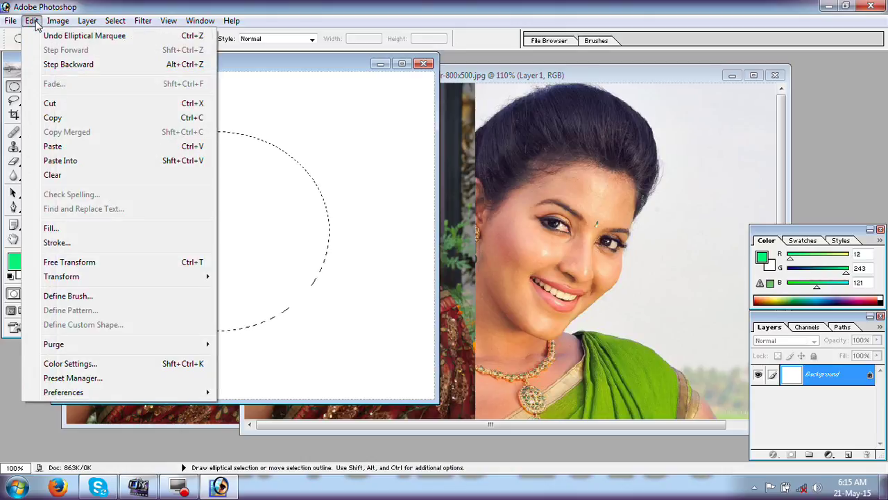
pyautogui.click(73, 161)
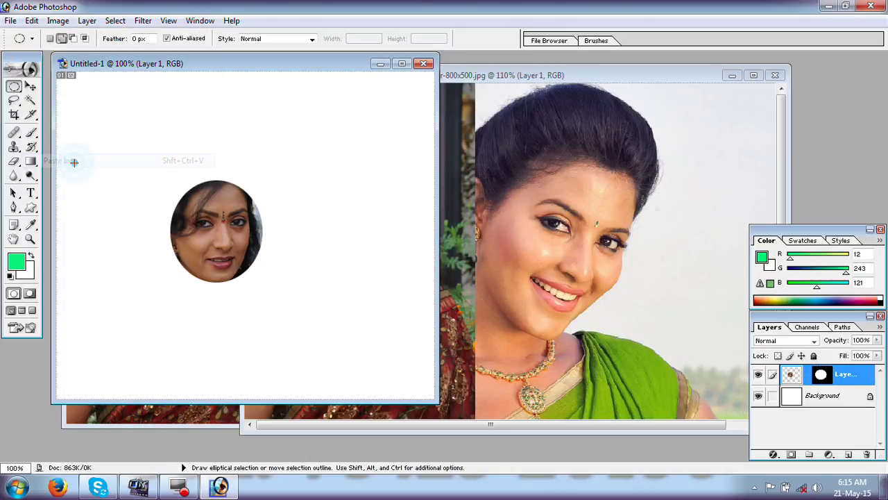
pyautogui.click(30, 86)
pyautogui.moveTo(208, 264); pyautogui.dragTo(193, 302)
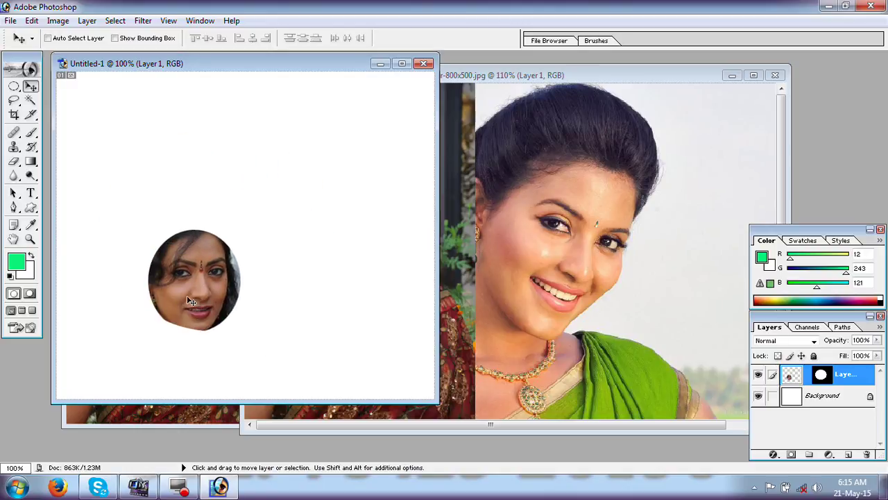
pyautogui.hotkey('ctrl', 'alt', 'z')
pyautogui.hotkey('ctrl', 'alt', 'z')
pyautogui.hotkey('ctrl', 'alt', 'z')
pyautogui.hotkey('ctrl', 'alt', 'z')
pyautogui.hotkey('ctrl', 'alt', 'z')
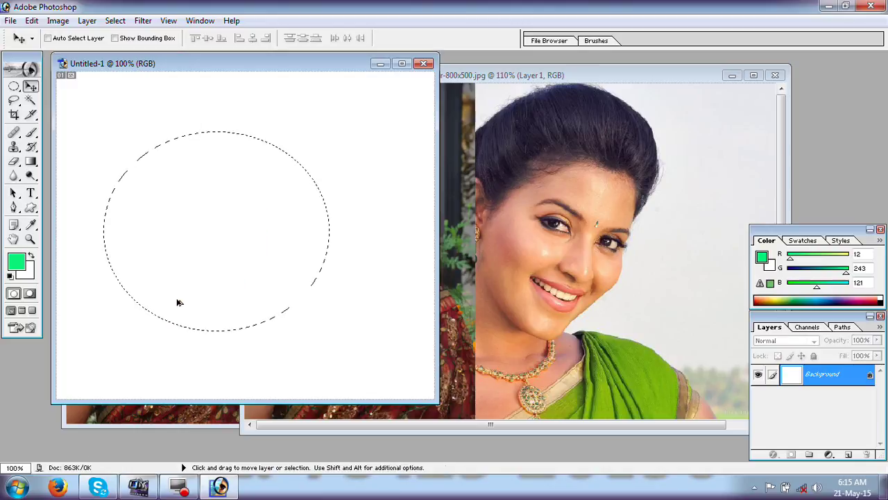
# Draw a rectangle on Untitled-1, Paste Into it the left face, and reposition it
pyautogui.moveTo(14, 86); pyautogui.dragTo(84, 87)
pyautogui.moveTo(131, 116); pyautogui.dragTo(222, 185)
pyautogui.click(591, 217)
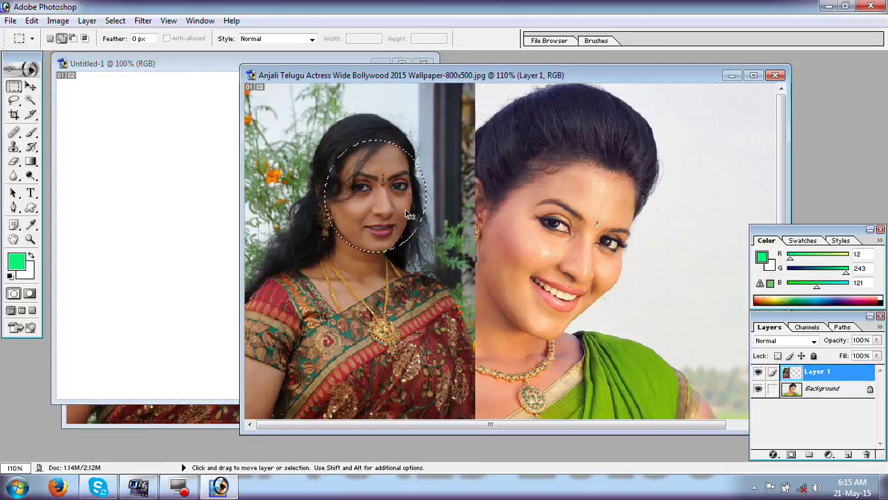
pyautogui.click(31, 21)
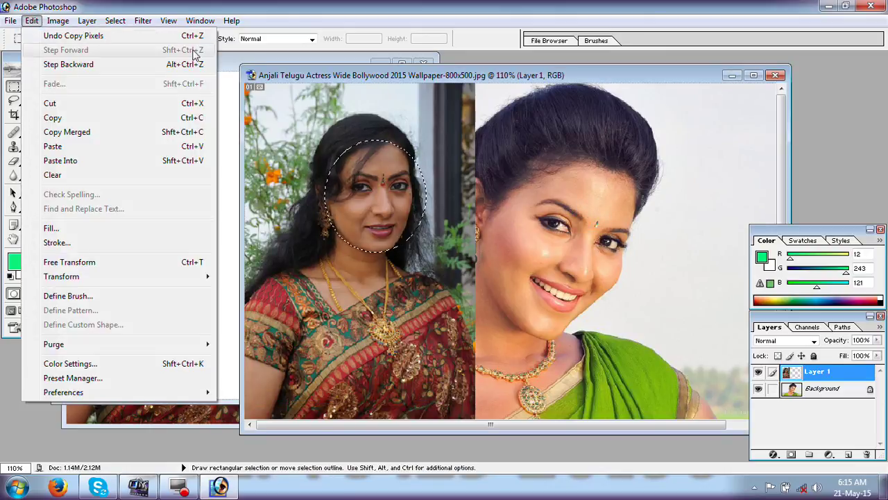
pyautogui.click(215, 65)
pyautogui.click(31, 20)
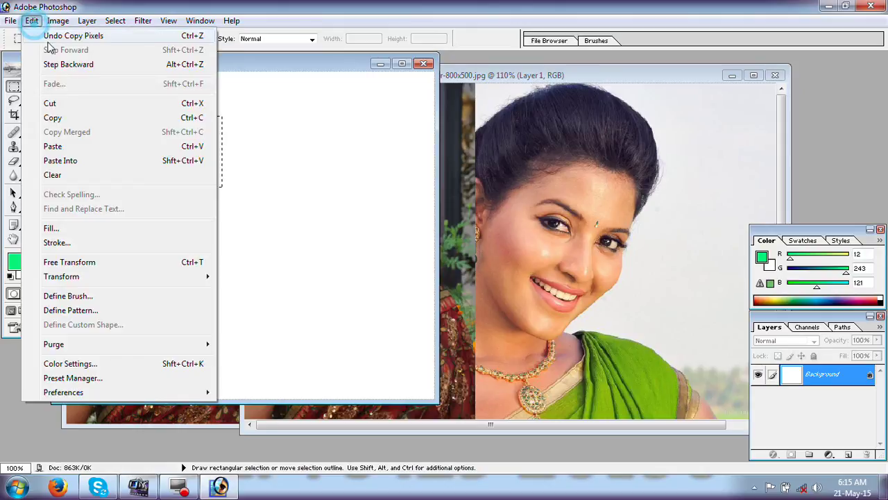
pyautogui.click(74, 160)
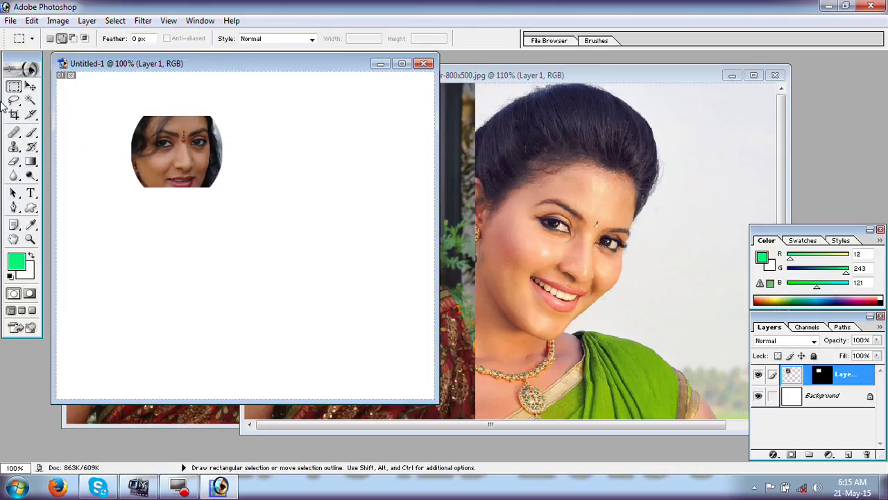
pyautogui.click(30, 87)
pyautogui.moveTo(172, 166); pyautogui.dragTo(196, 186)
# Deselect the wallpaper photo, then outline and copy the right woman's face with an oval
pyautogui.click(504, 109)
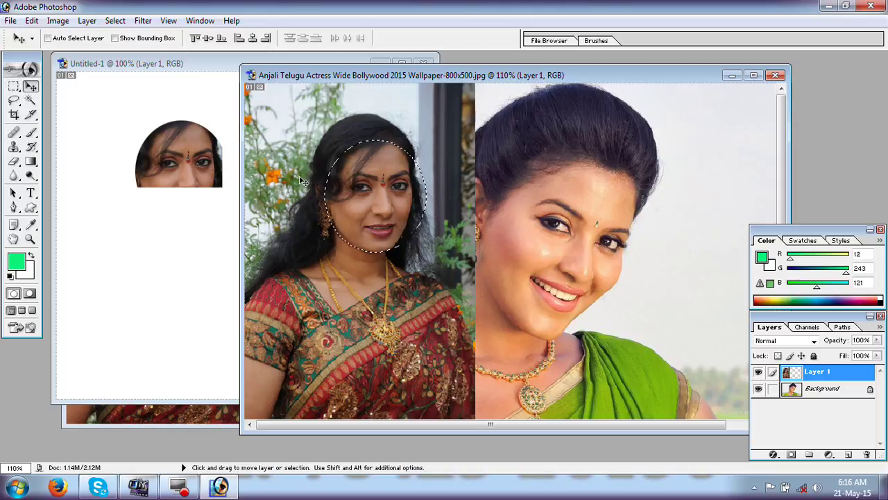
pyautogui.hotkey('ctrl', 'd')
pyautogui.moveTo(14, 86); pyautogui.dragTo(69, 103)
pyautogui.moveTo(507, 196); pyautogui.dragTo(644, 336)
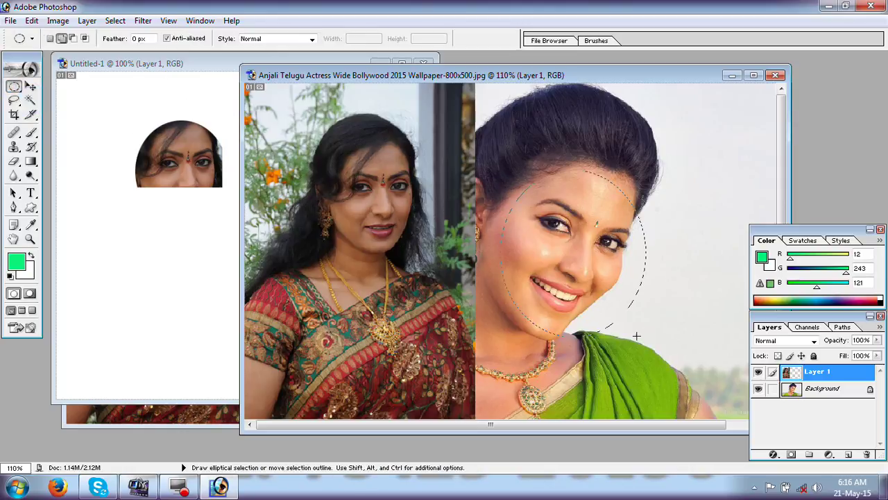
pyautogui.hotkey('ctrl', 'c')
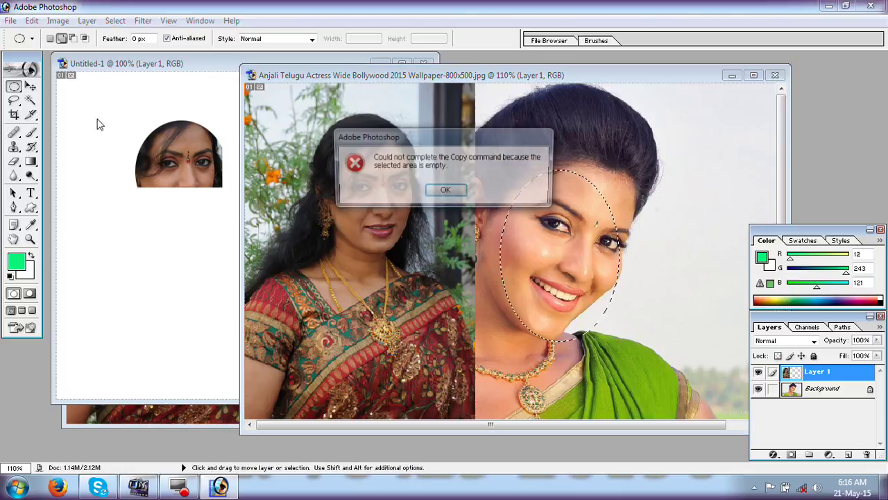
pyautogui.click(447, 190)
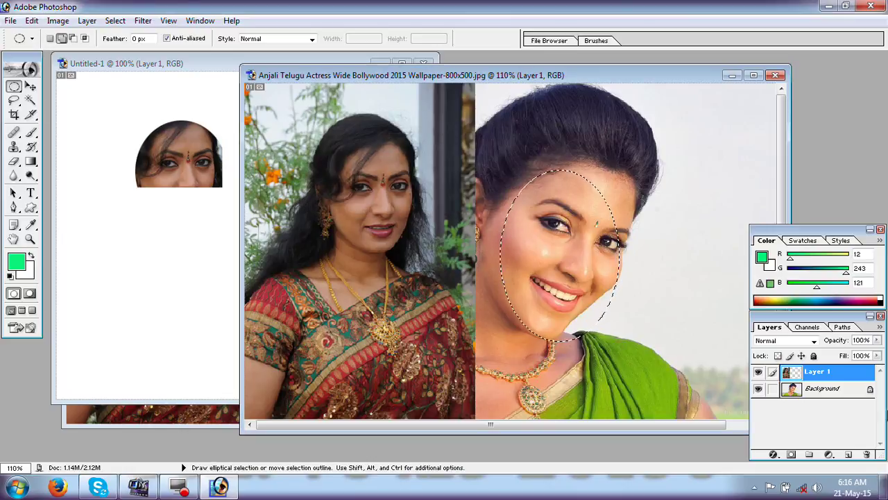
pyautogui.click(821, 394)
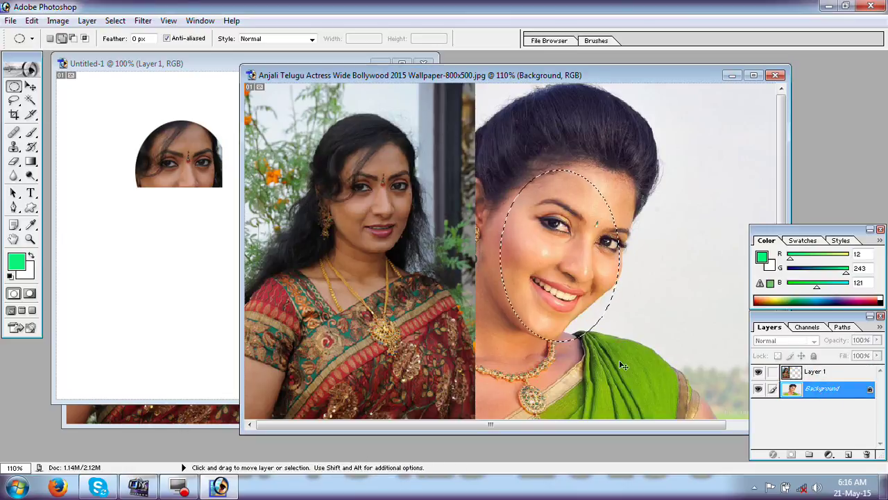
pyautogui.click(347, 224)
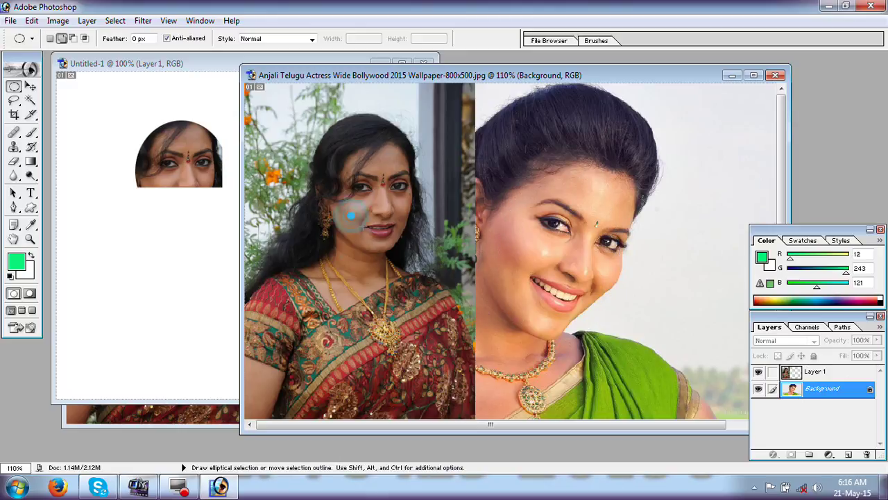
pyautogui.click(833, 374)
pyautogui.moveTo(328, 161); pyautogui.dragTo(406, 242)
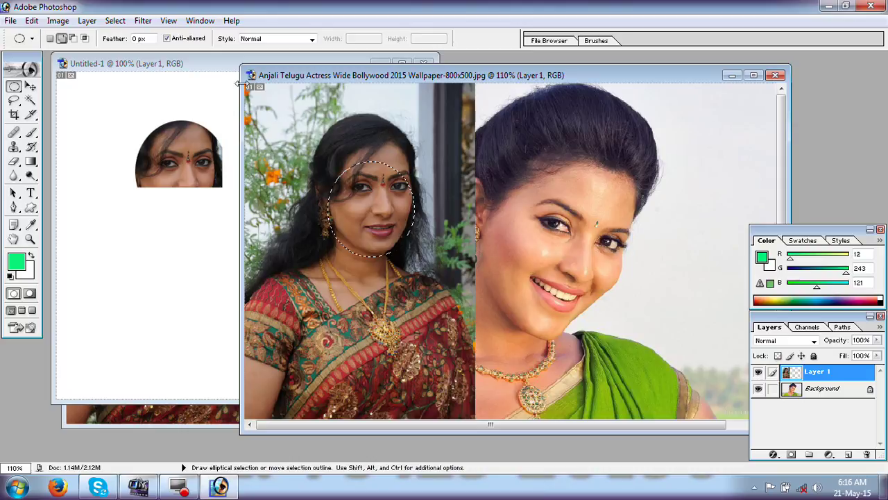
pyautogui.click(32, 20)
pyautogui.click(69, 160)
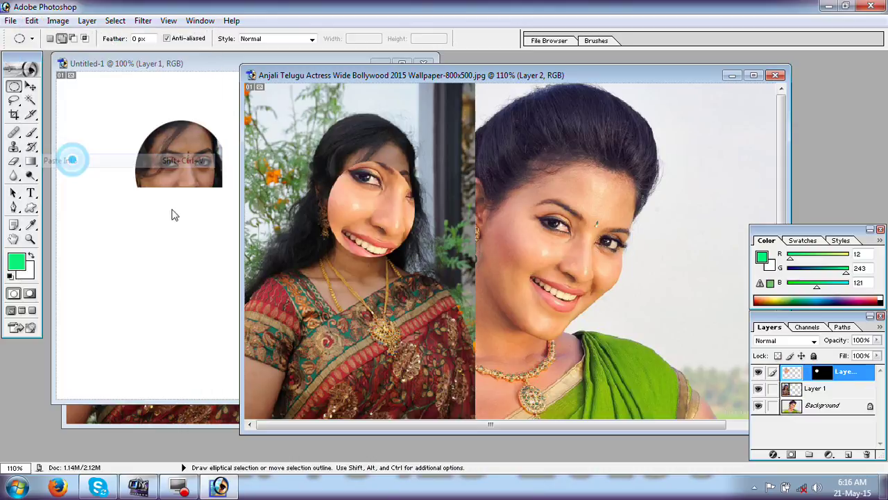
pyautogui.click(30, 86)
pyautogui.moveTo(383, 225); pyautogui.dragTo(341, 217)
pyautogui.hotkey('ctrl', 't')
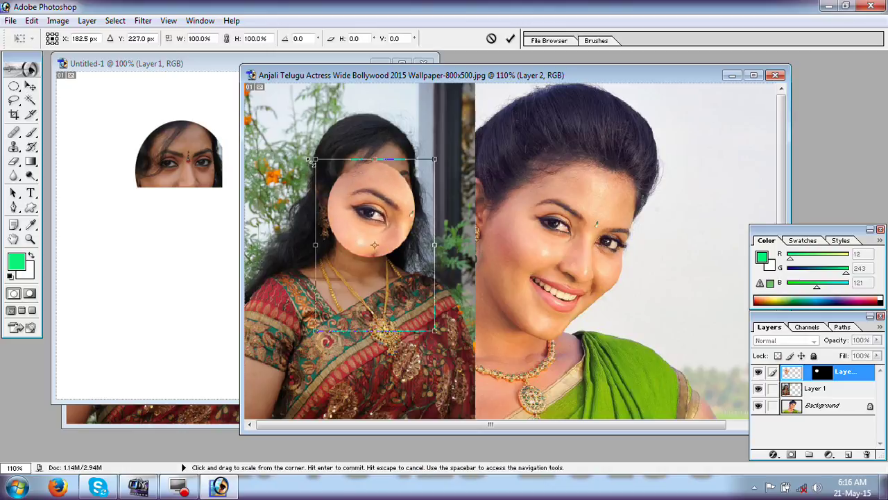
pyautogui.moveTo(316, 159); pyautogui.dragTo(340, 203)
pyautogui.moveTo(372, 243); pyautogui.dragTo(362, 211)
pyautogui.moveTo(329, 171); pyautogui.dragTo(352, 208)
pyautogui.moveTo(376, 239); pyautogui.dragTo(359, 204)
pyautogui.moveTo(407, 297); pyautogui.dragTo(461, 289)
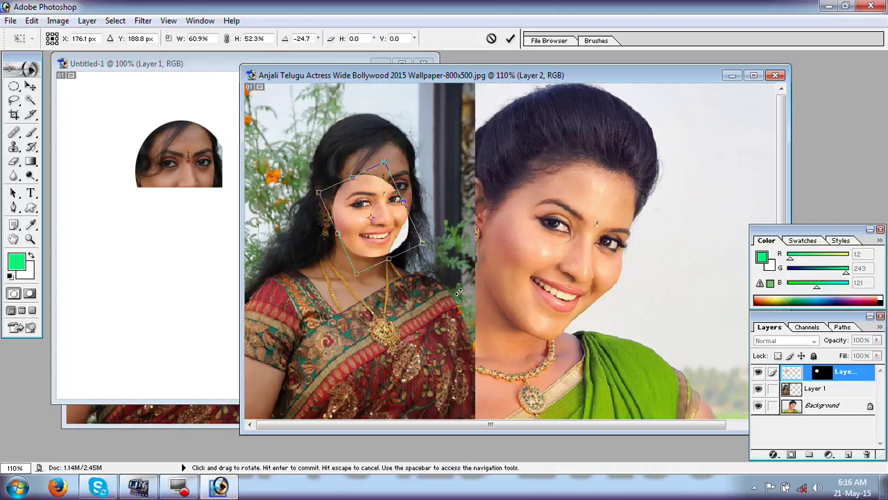
pyautogui.press('Return')
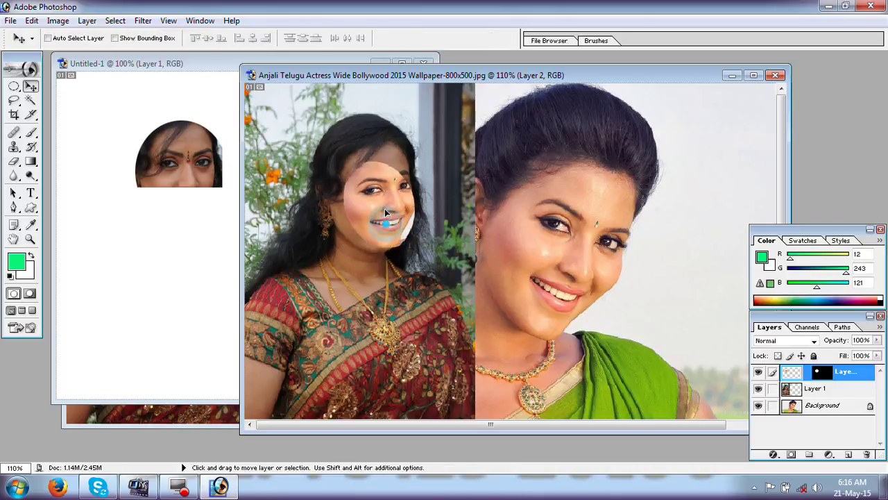
pyautogui.moveTo(379, 231); pyautogui.dragTo(375, 235)
pyautogui.hotkey('ctrl', 'alt', 'z')
pyautogui.hotkey('ctrl', 'alt', 'z')
pyautogui.hotkey('ctrl', 'alt', 'z')
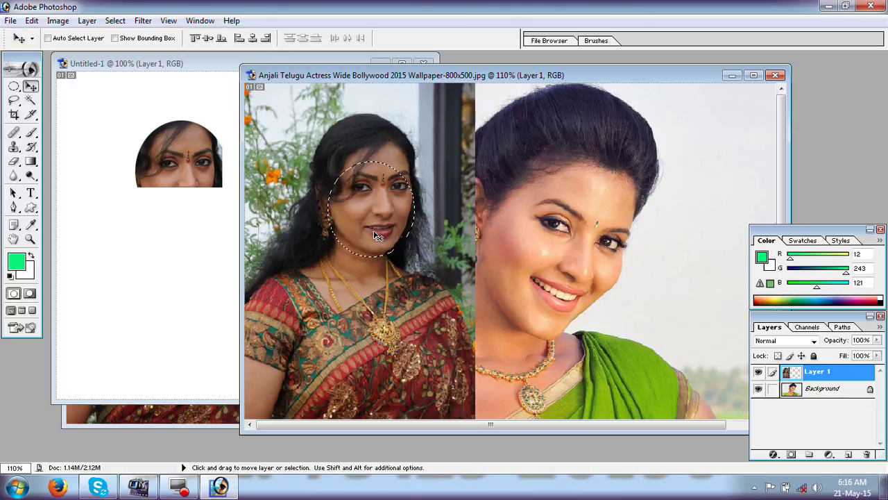
pyautogui.hotkey('ctrl', 'd')
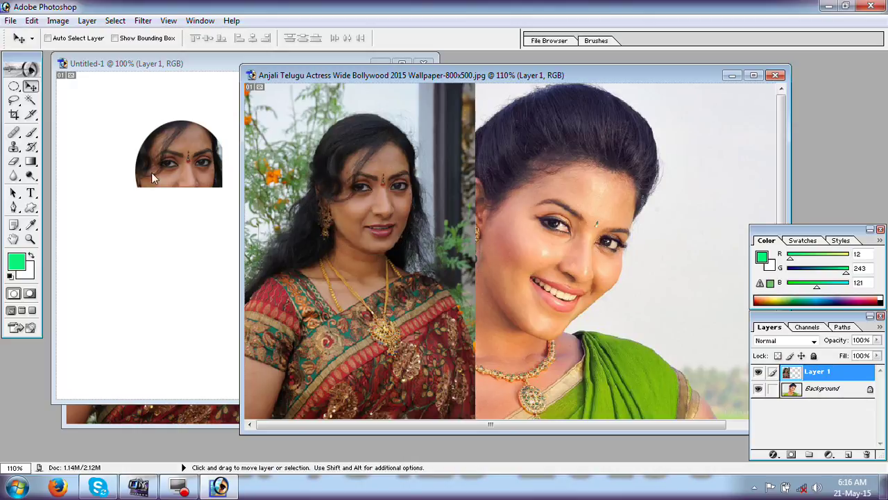
# Select the half-face on Untitled-1 with an oval and clear it, then return to the wallpaper
pyautogui.click(32, 21)
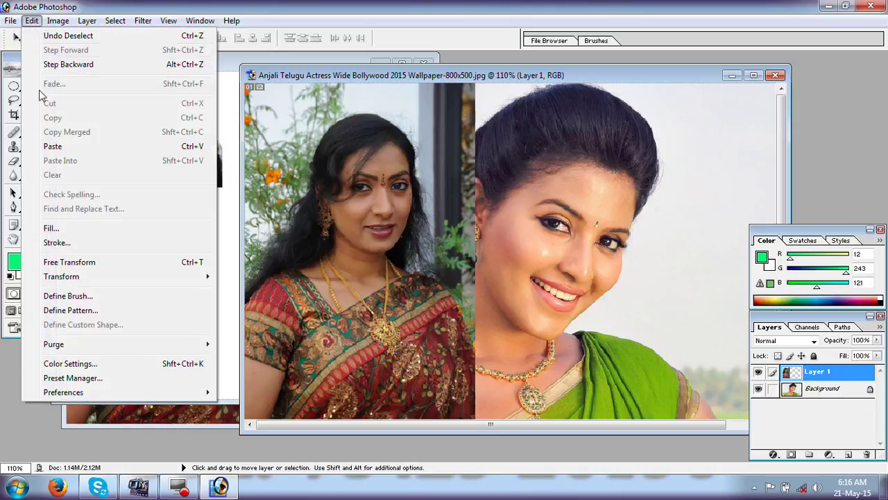
pyautogui.click(346, 94)
pyautogui.click(182, 179)
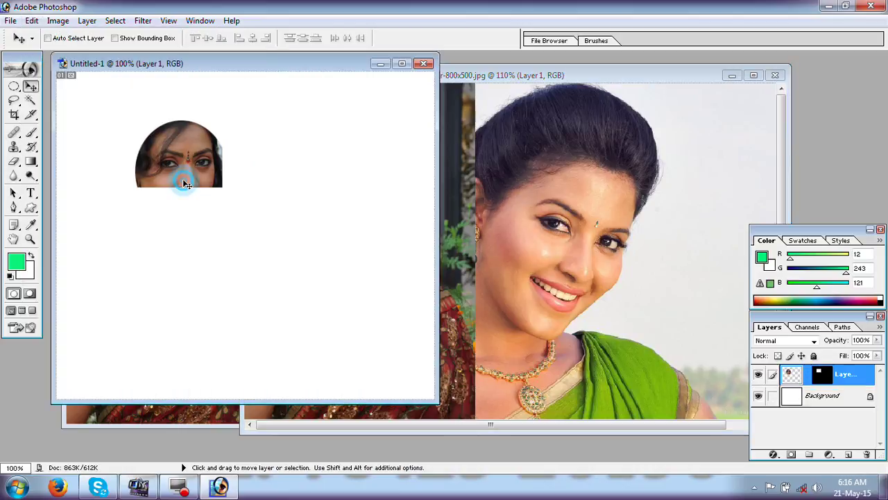
pyautogui.click(14, 85)
pyautogui.moveTo(103, 97); pyautogui.dragTo(289, 272)
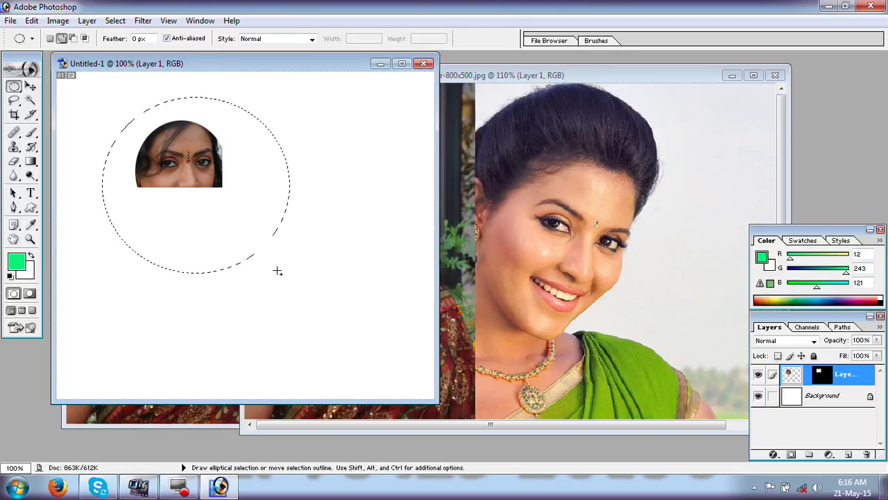
pyautogui.click(32, 20)
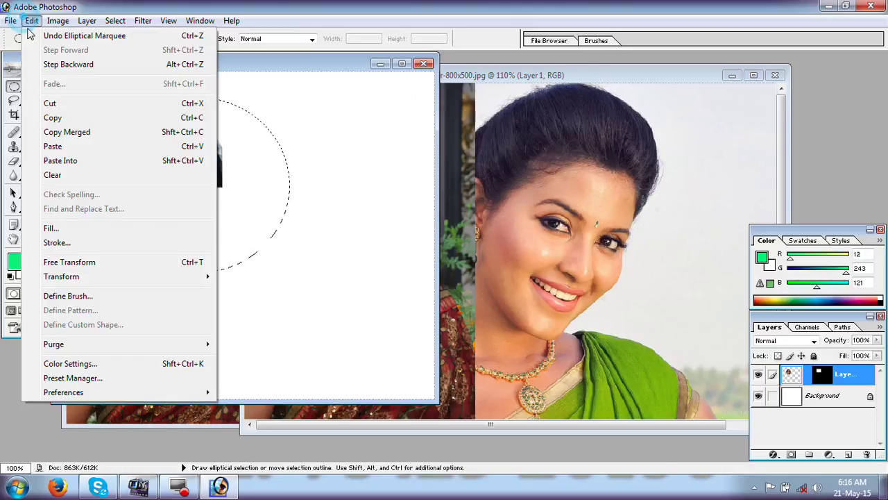
pyautogui.click(88, 173)
pyautogui.click(585, 145)
pyautogui.click(521, 182)
# Select an oval over the right woman's face and delete it to white on Background
pyautogui.moveTo(521, 182); pyautogui.dragTo(628, 277)
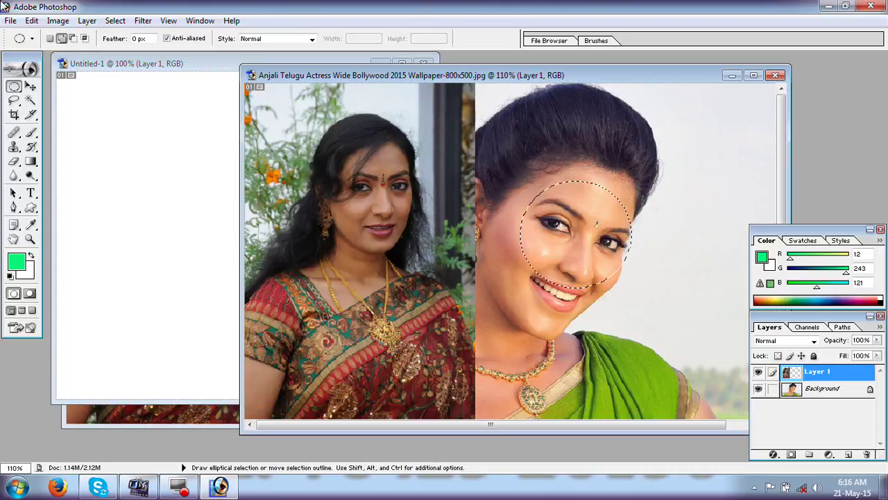
pyautogui.click(32, 21)
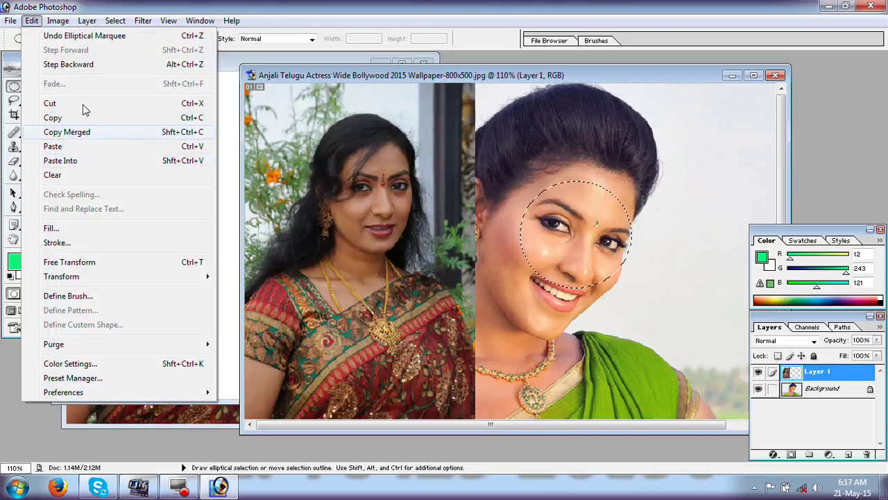
pyautogui.click(53, 174)
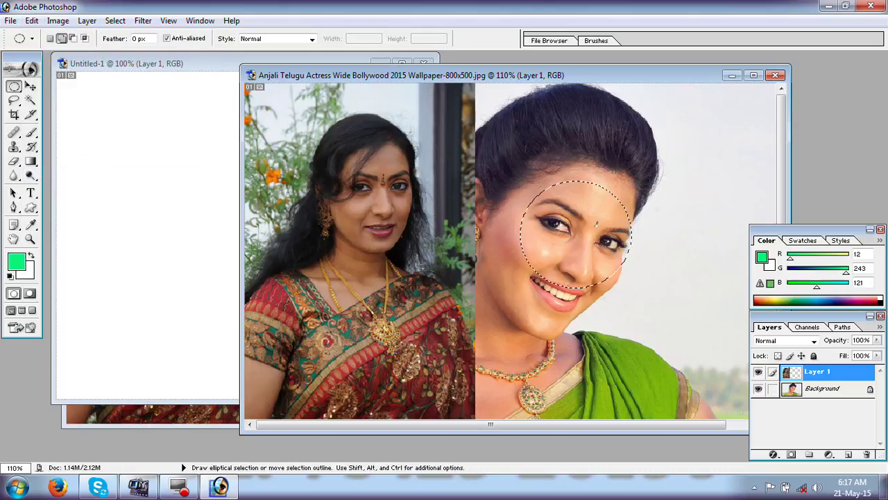
pyautogui.click(822, 389)
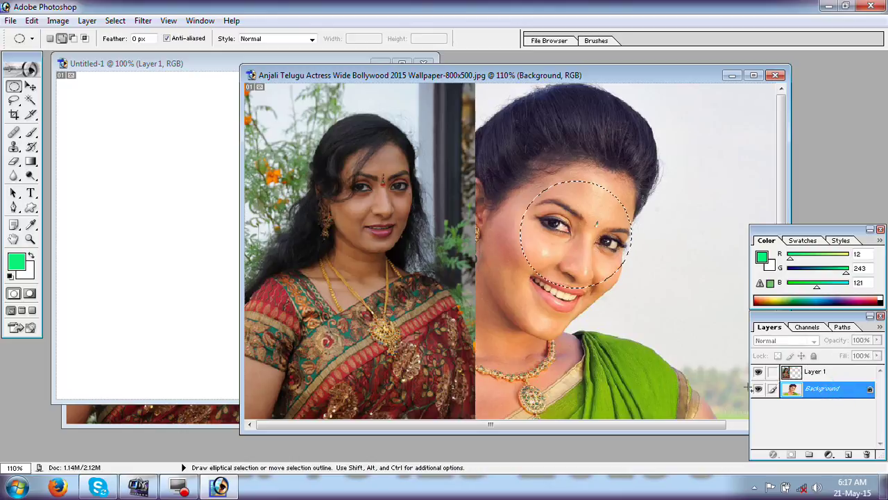
pyautogui.press('Delete')
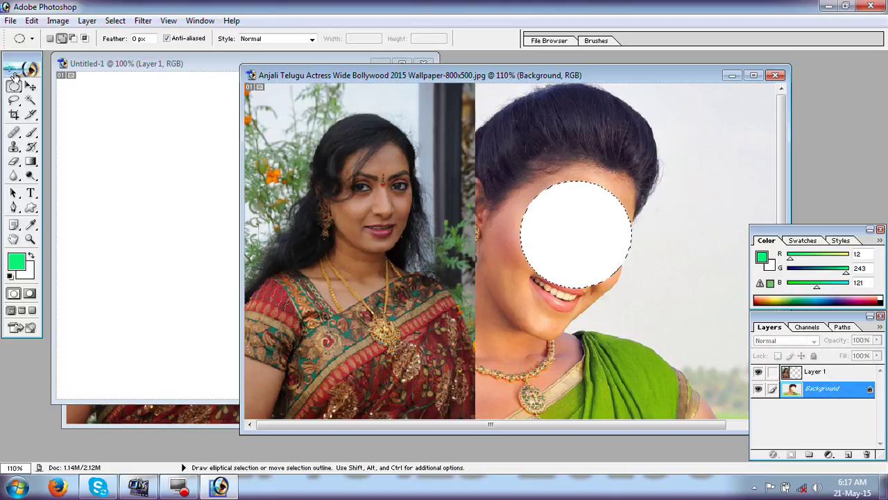
# Clear an oval over the chin and neck to white, deselect, and switch to Untitled-1
pyautogui.moveTo(495, 298); pyautogui.dragTo(564, 378)
pyautogui.click(32, 20)
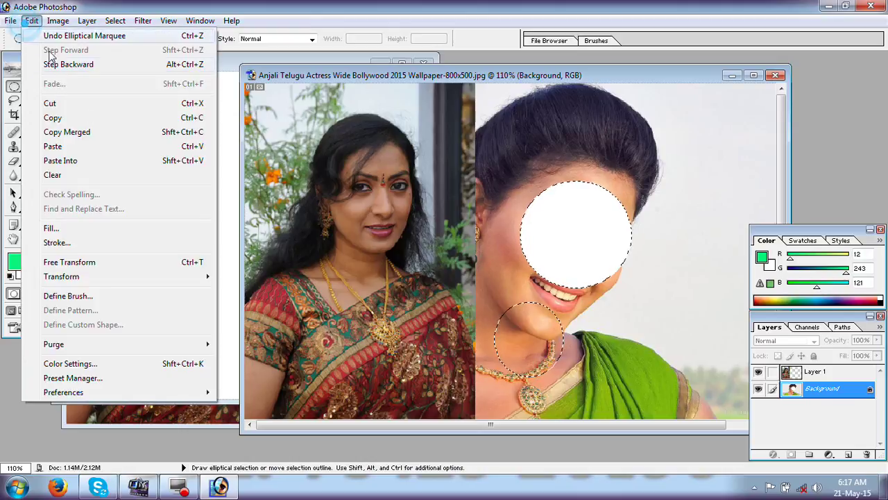
pyautogui.click(72, 178)
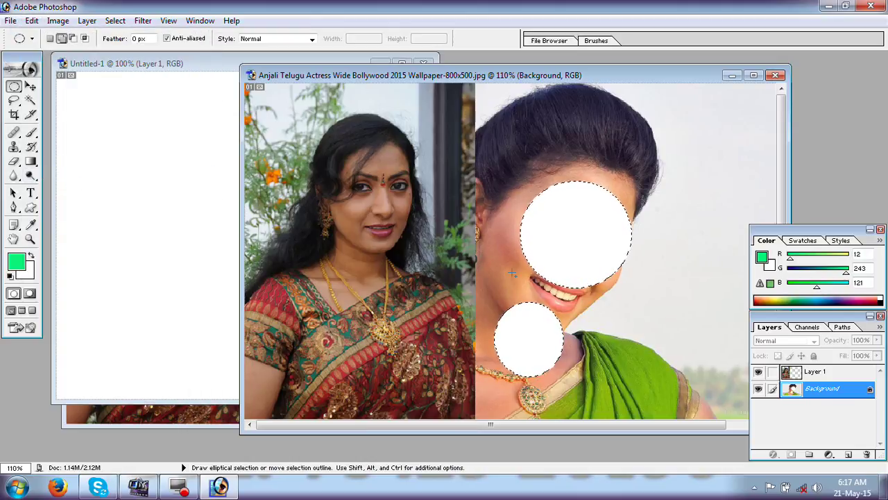
pyautogui.hotkey('ctrl', 'd')
pyautogui.click(32, 21)
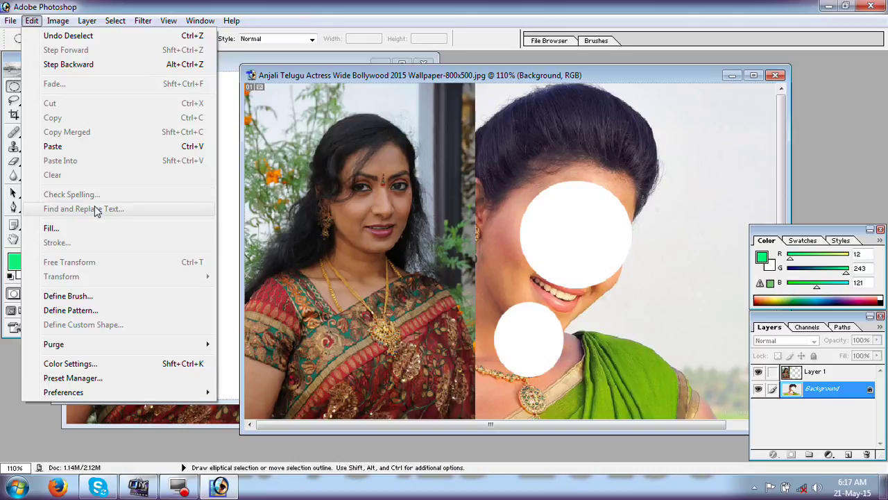
pyautogui.click(222, 128)
pyautogui.click(129, 159)
# Type the word minny at the centre of Untitled-1 and commit it
pyautogui.click(31, 194)
pyautogui.click(185, 195)
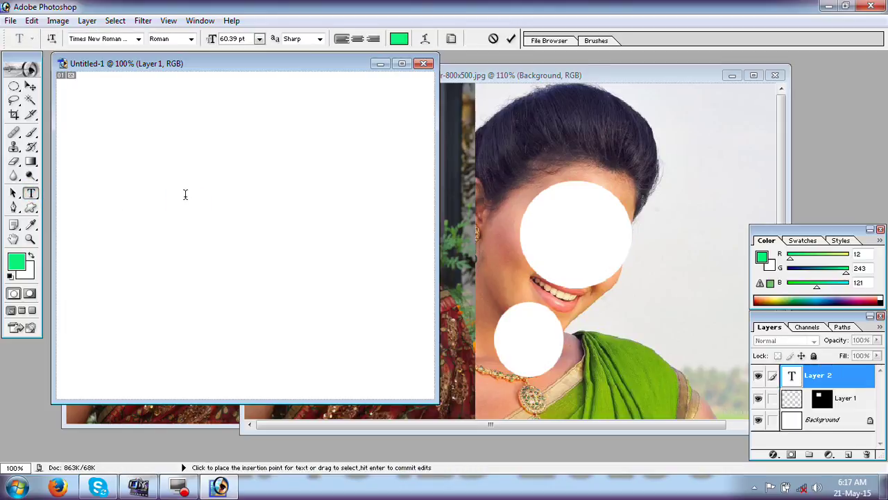
pyautogui.write('minny')
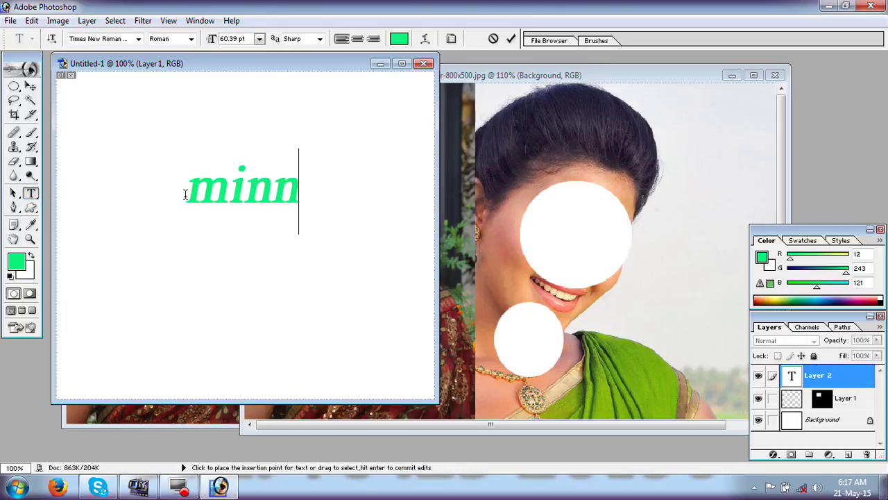
pyautogui.click(15, 87)
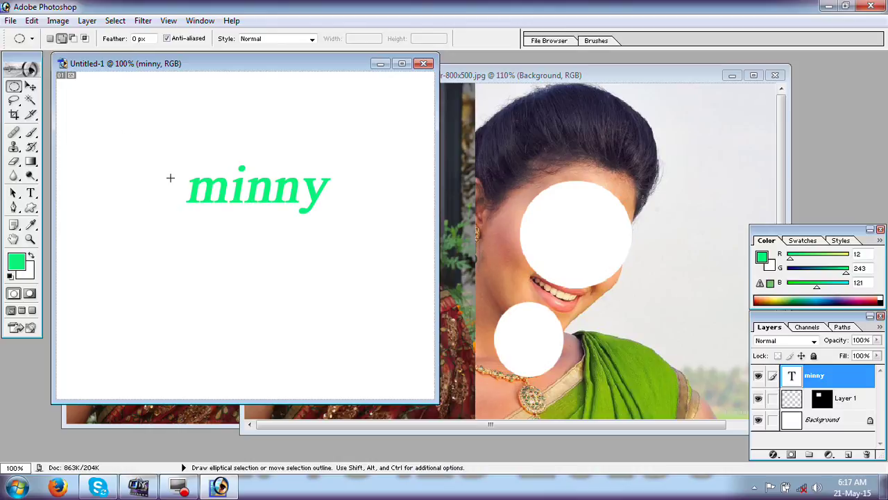
pyautogui.click(31, 20)
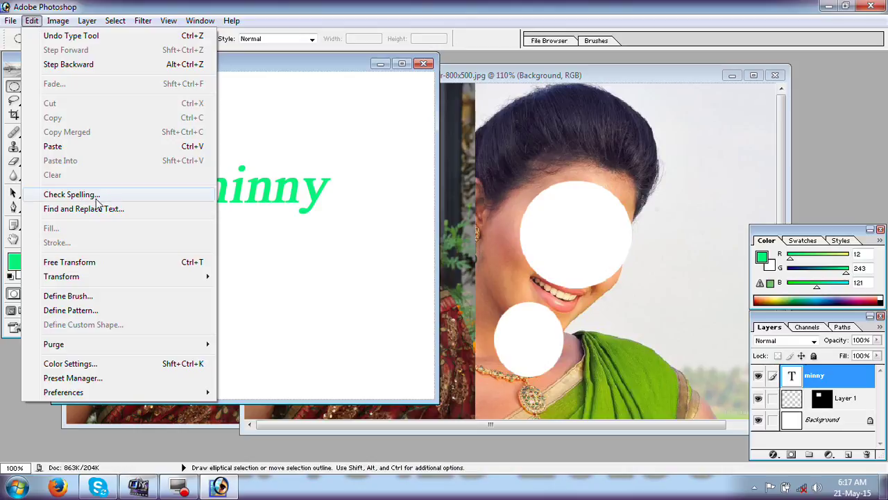
pyautogui.click(69, 195)
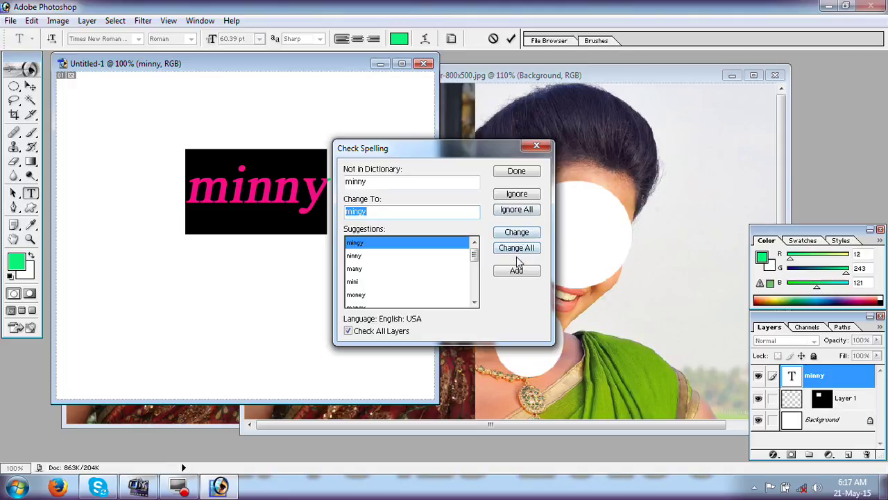
pyautogui.click(517, 172)
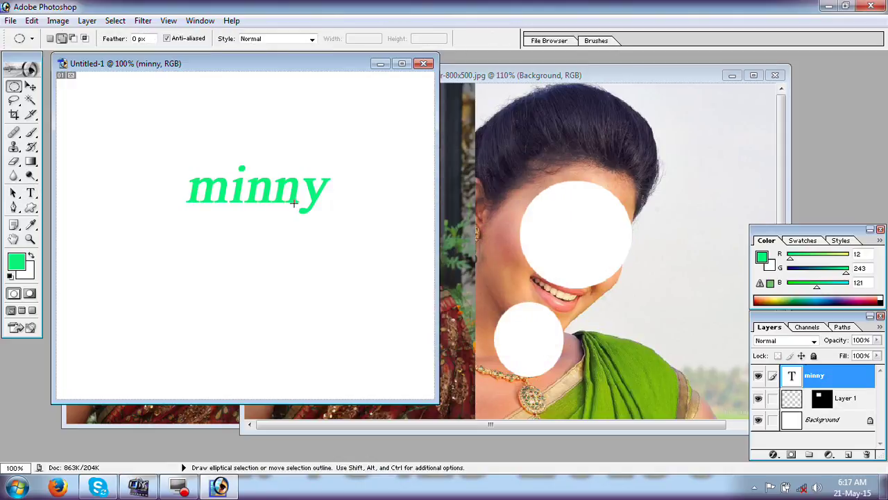
pyautogui.click(32, 20)
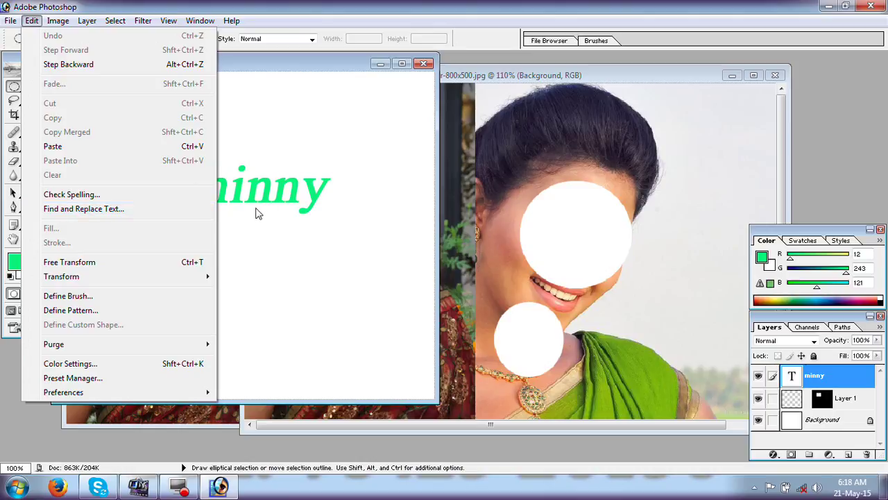
pyautogui.click(66, 210)
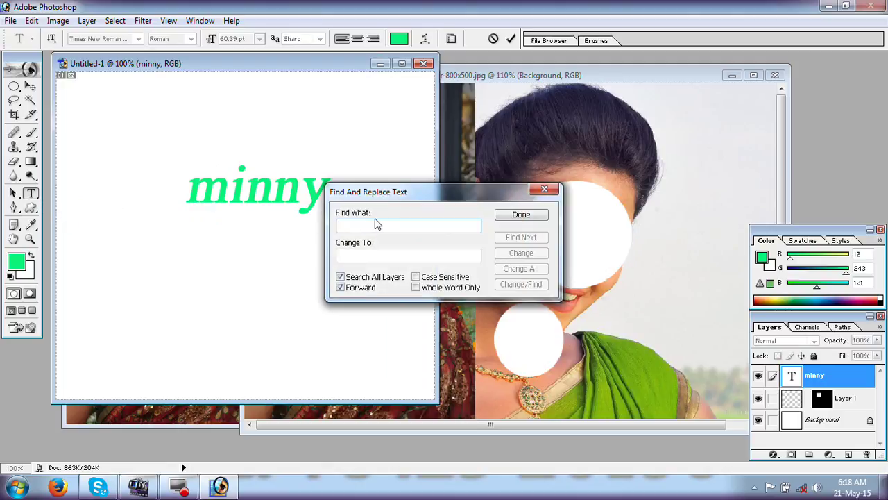
pyautogui.write('min')
pyautogui.click(408, 256)
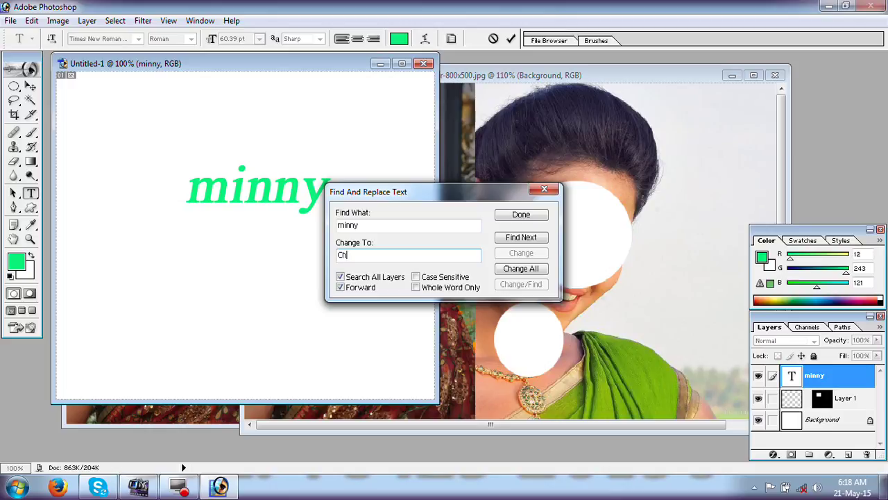
pyautogui.click(525, 219)
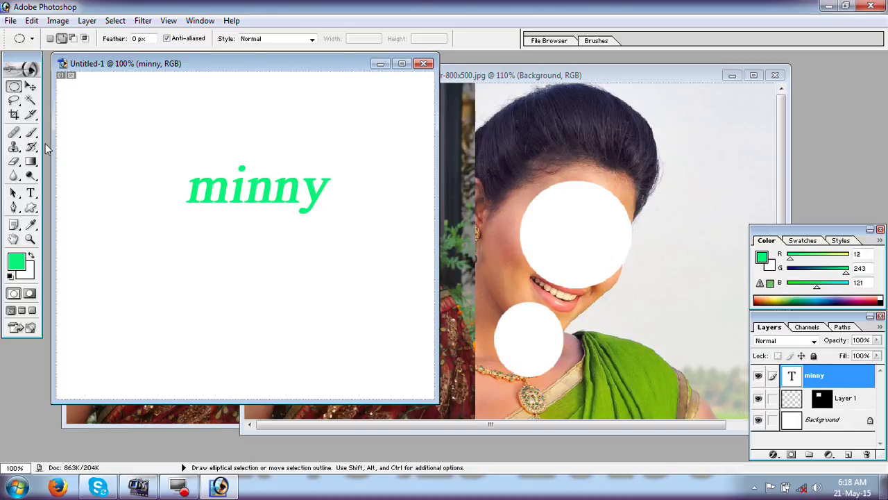
pyautogui.click(30, 193)
pyautogui.moveTo(180, 188); pyautogui.dragTo(410, 193)
pyautogui.click(32, 20)
pyautogui.click(95, 207)
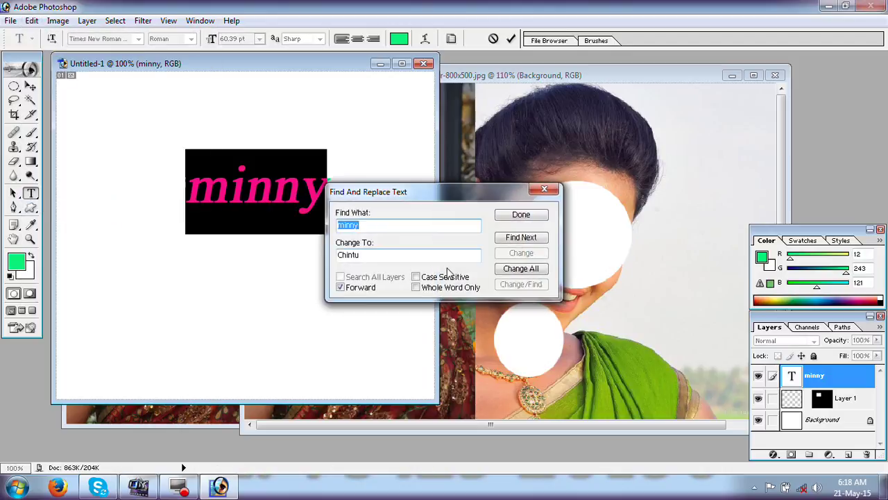
pyautogui.click(513, 216)
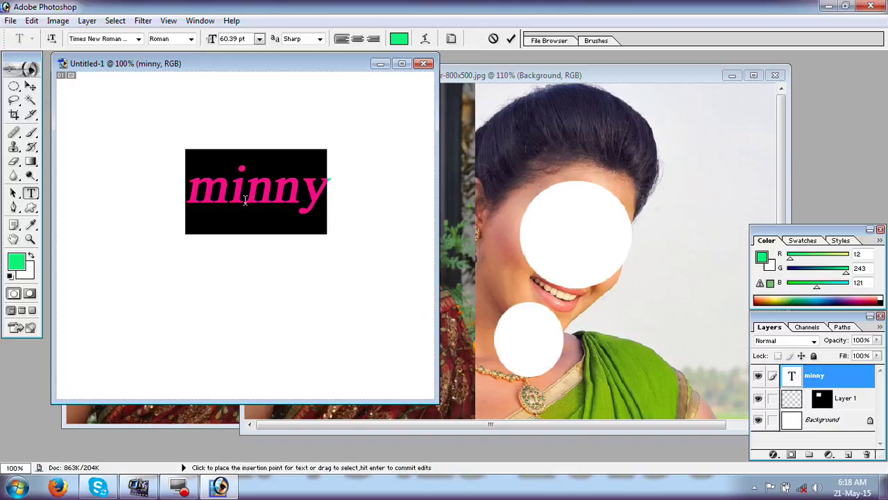
pyautogui.click(32, 21)
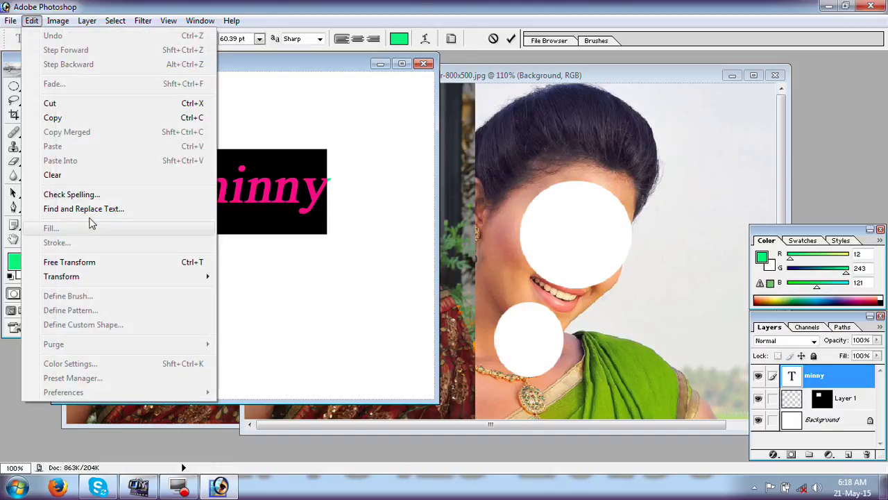
pyautogui.click(87, 208)
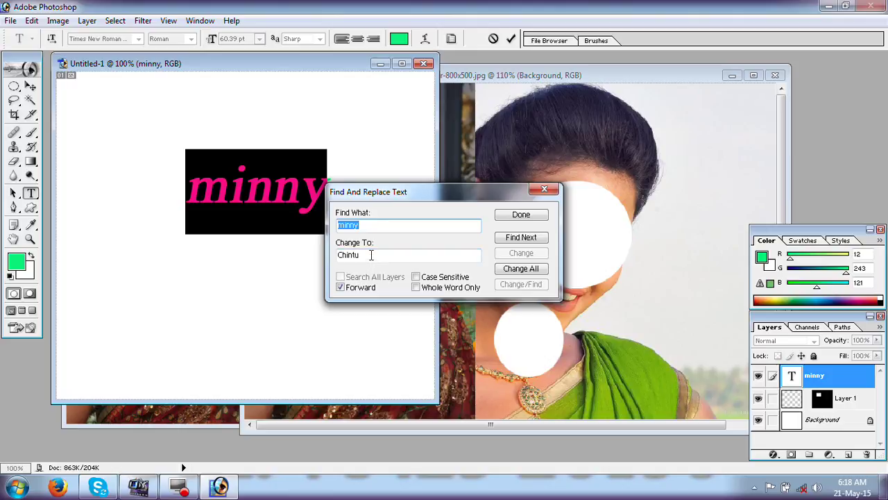
pyautogui.click(418, 278)
pyautogui.click(416, 288)
pyautogui.click(521, 214)
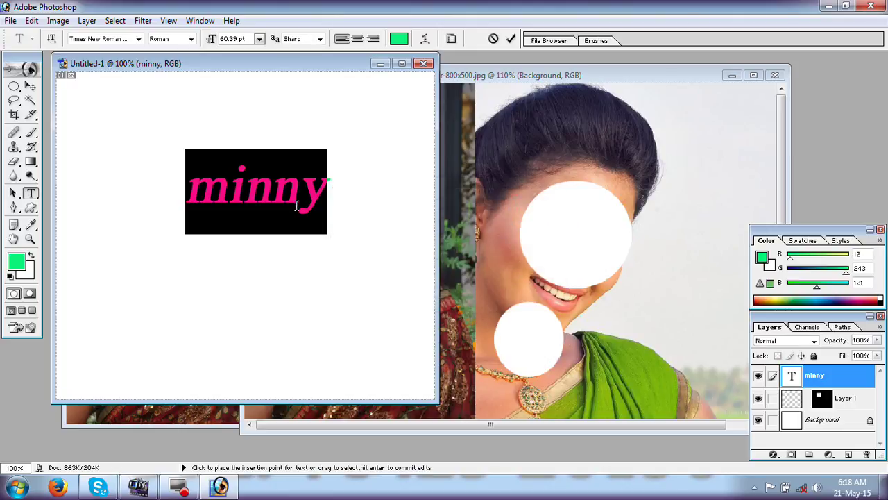
pyautogui.click(845, 397)
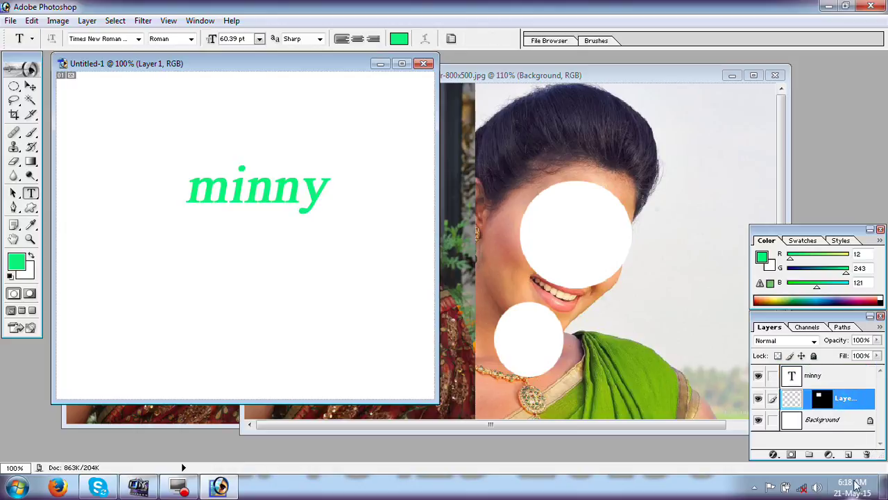
# Delete Layer 1, then select the minny text and commit it
pyautogui.click(866, 454)
pyautogui.click(384, 190)
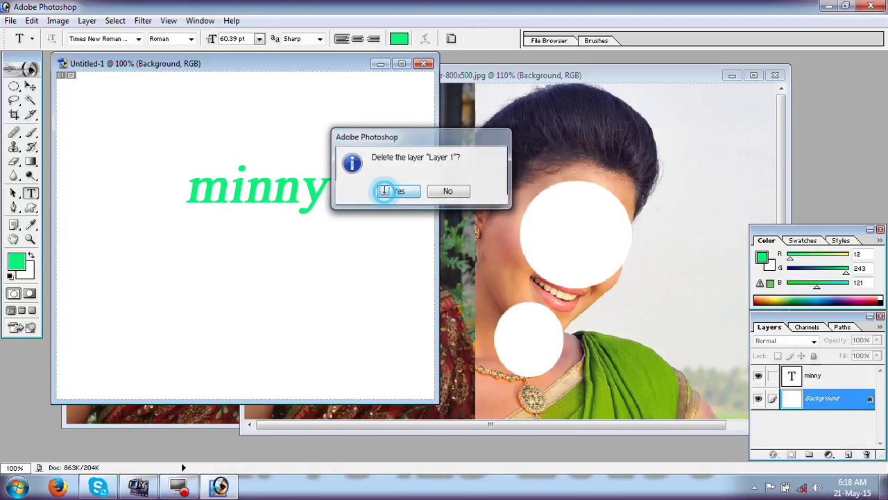
pyautogui.click(819, 376)
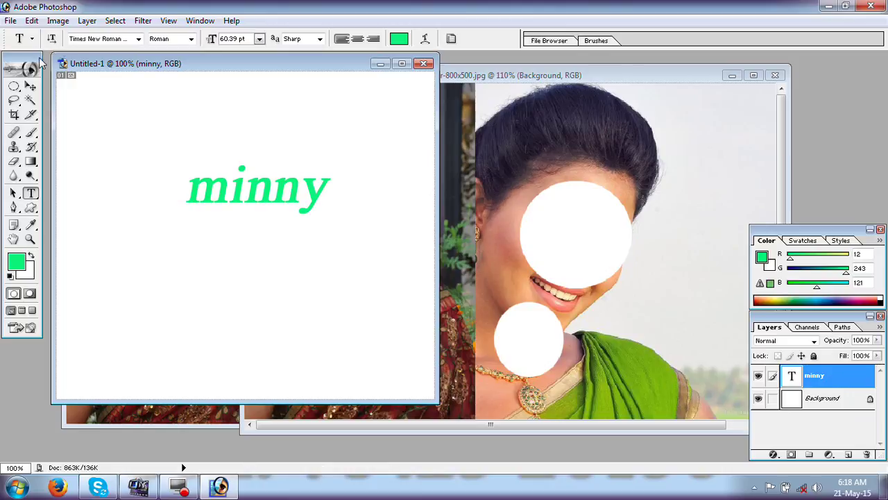
pyautogui.click(31, 21)
pyautogui.click(90, 206)
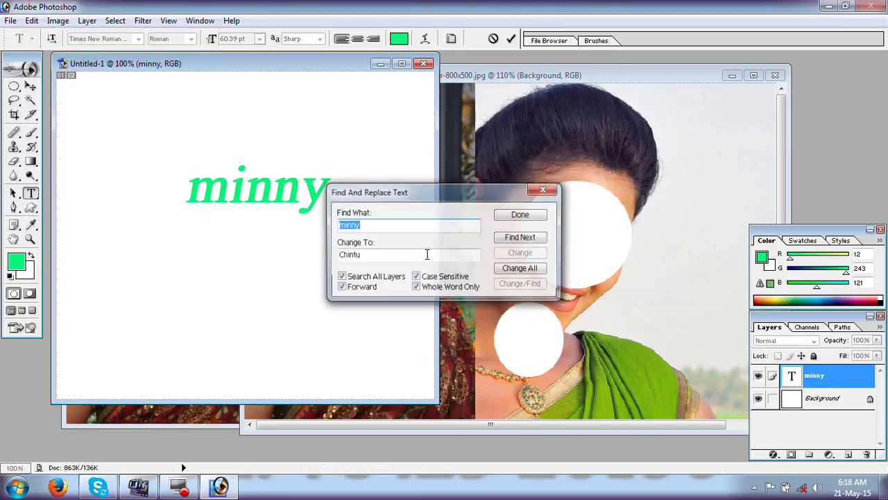
pyautogui.click(520, 214)
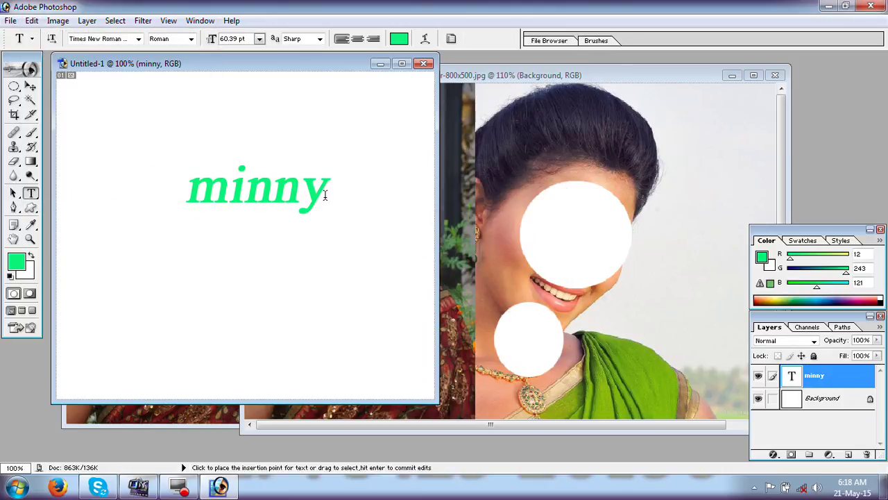
pyautogui.moveTo(326, 195); pyautogui.dragTo(185, 192)
pyautogui.click(30, 86)
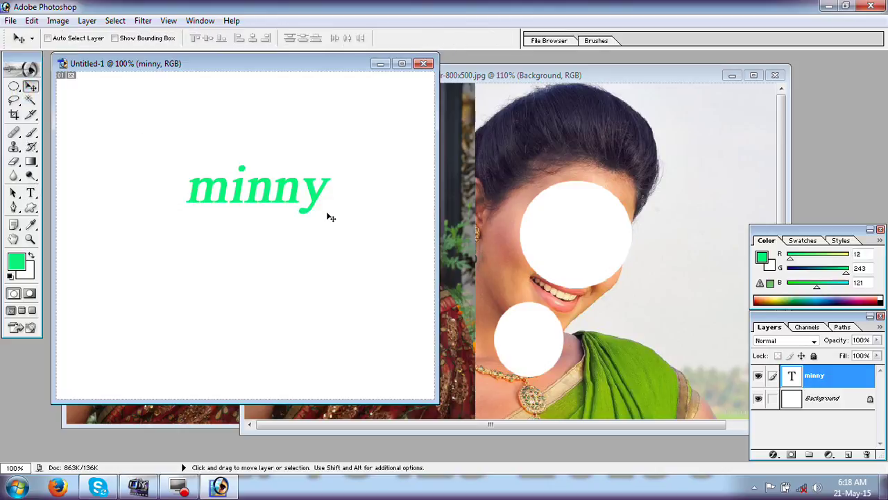
pyautogui.press('alt')
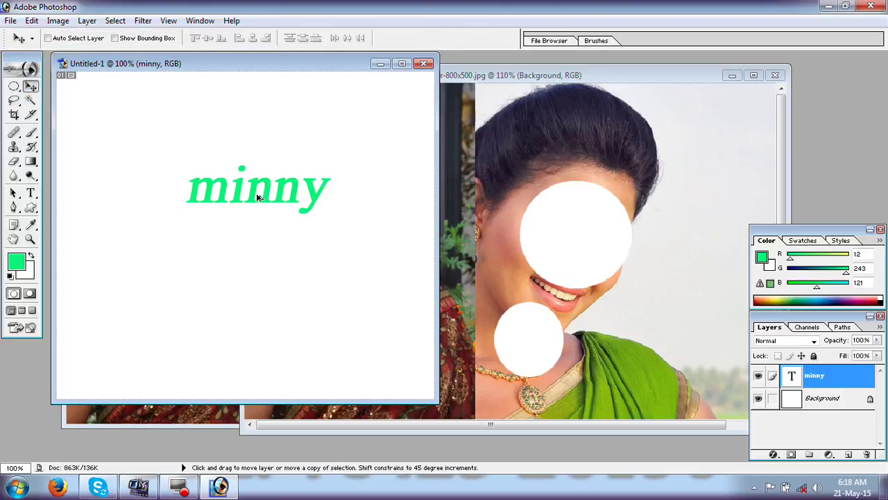
# Delete the remaining Layer 1 and then the minny text layer, confirming each with Yes
pyautogui.click(839, 409)
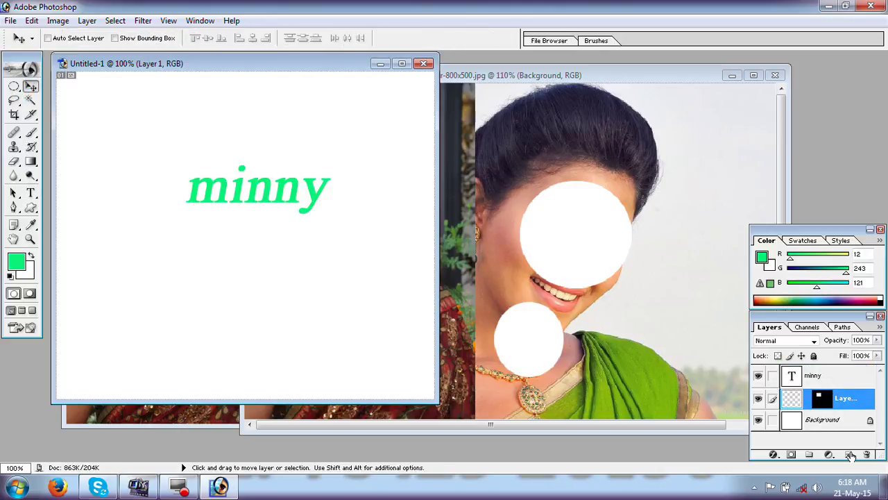
pyautogui.click(866, 454)
pyautogui.click(397, 191)
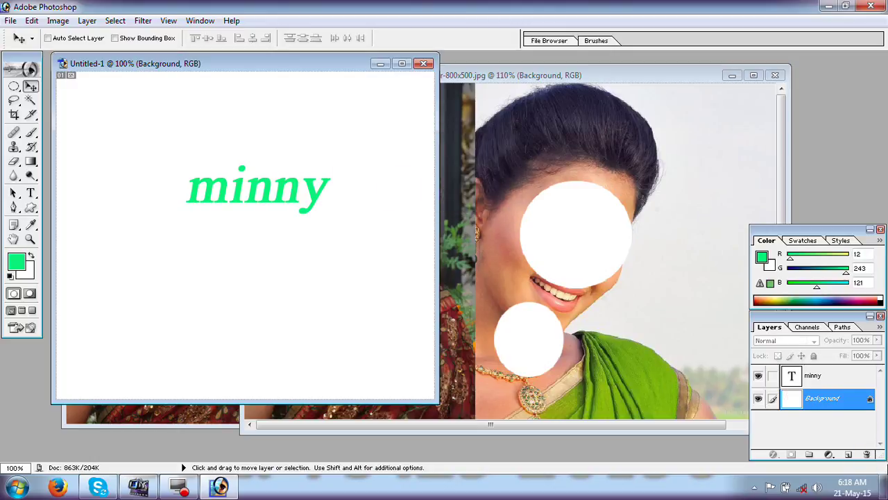
pyautogui.click(824, 376)
pyautogui.click(866, 454)
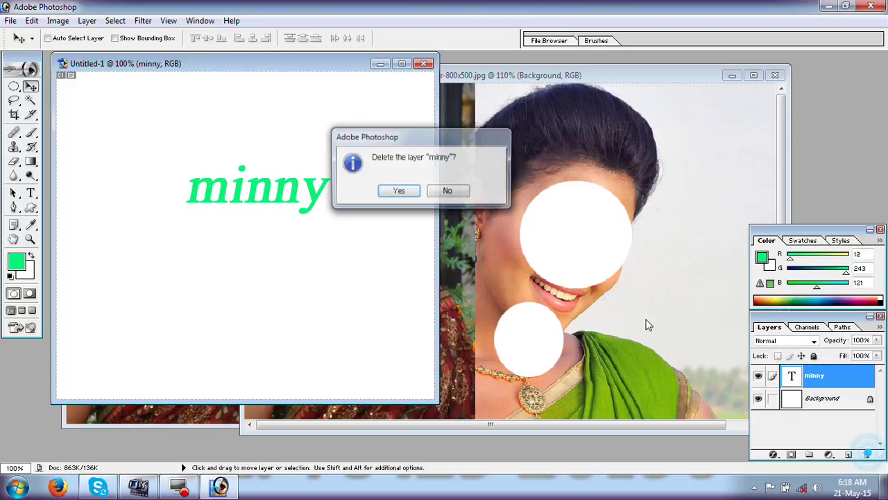
pyautogui.click(382, 191)
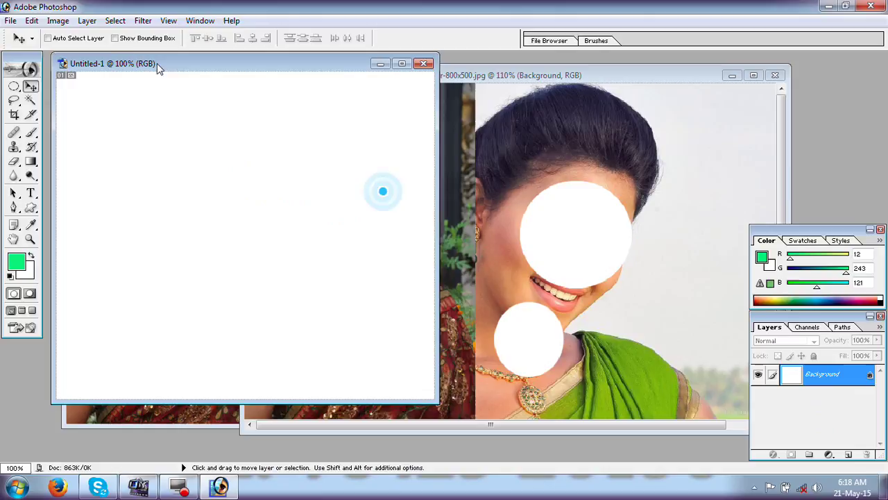
pyautogui.click(31, 21)
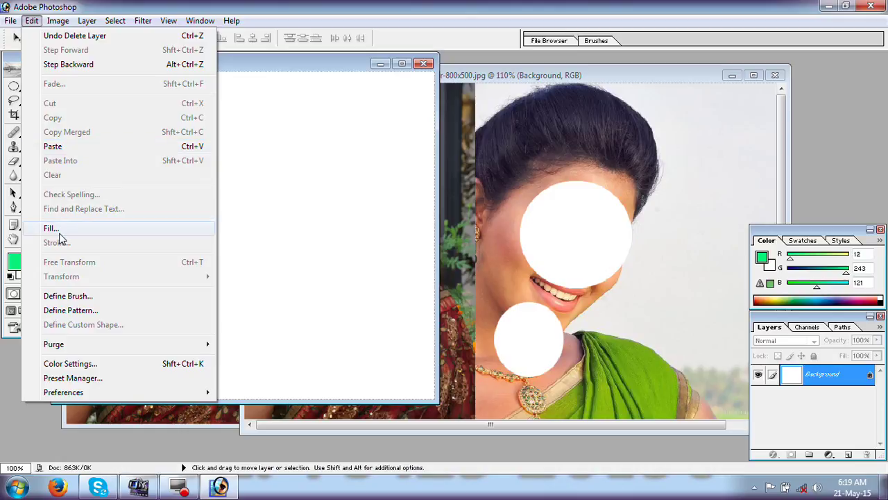
# Fill the Untitled-1 canvas using Foreground Color, turning it green
pyautogui.click(319, 227)
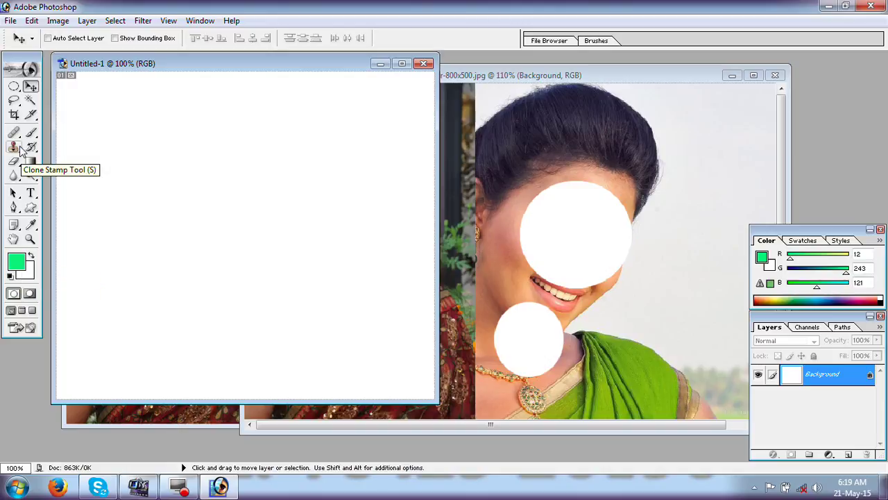
pyautogui.click(31, 20)
pyautogui.click(62, 228)
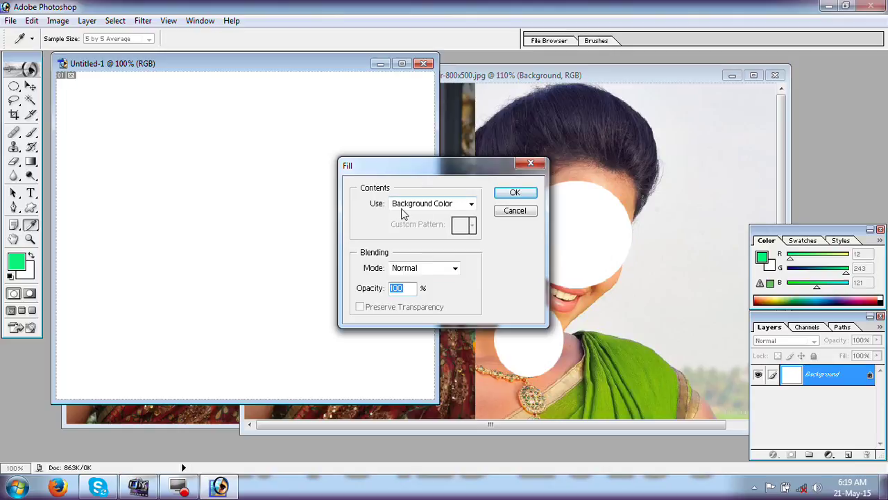
pyautogui.click(468, 205)
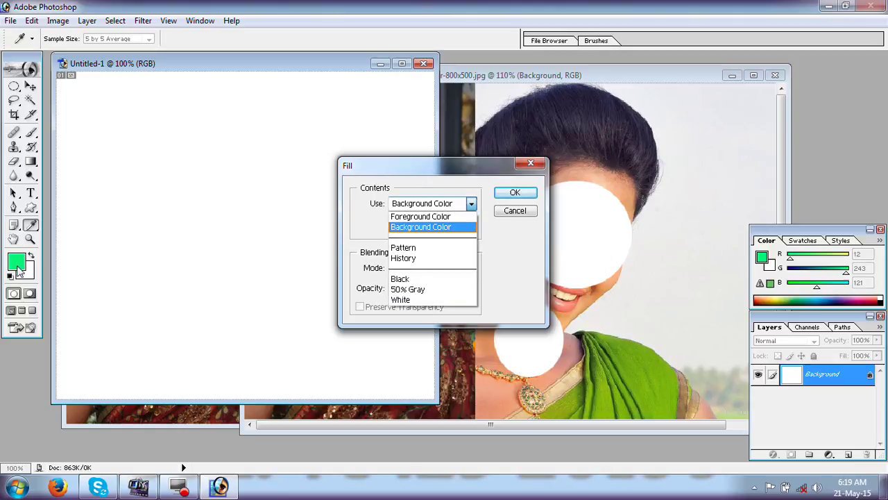
pyautogui.click(417, 227)
pyautogui.click(421, 204)
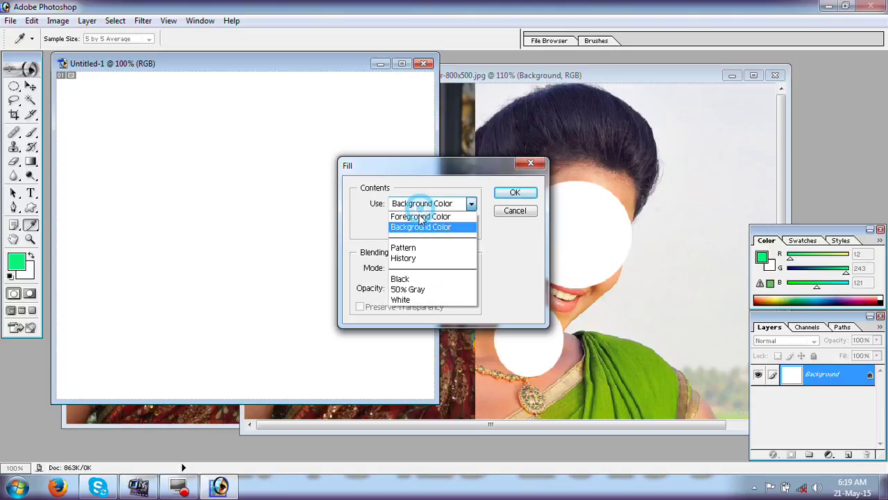
pyautogui.click(420, 217)
pyautogui.click(514, 193)
pyautogui.press('v')
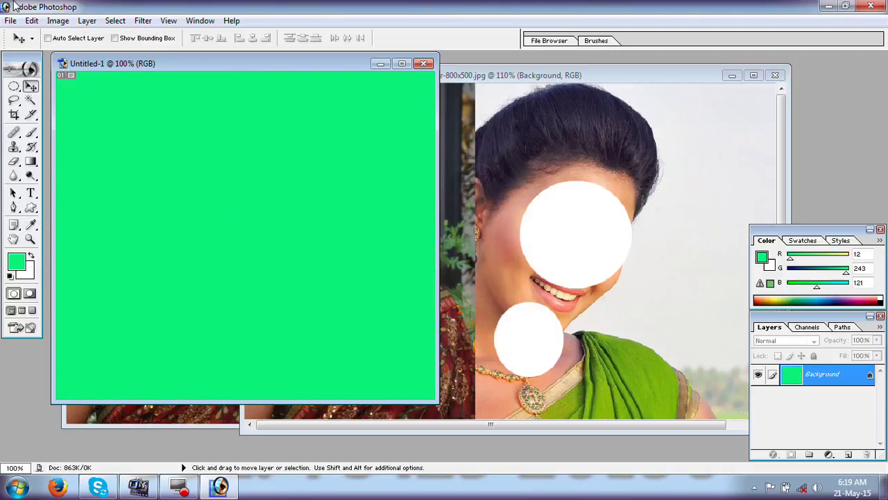
# Refill the canvas using Background Color to make it white again
pyautogui.click(31, 20)
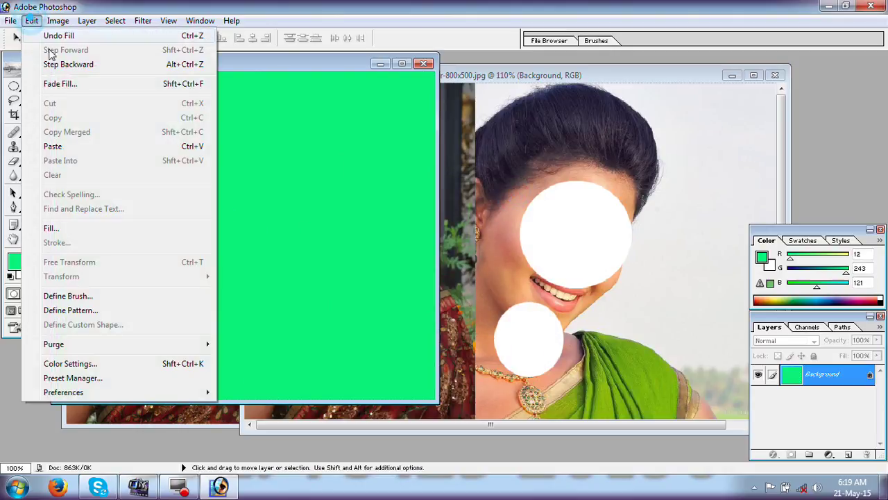
pyautogui.click(69, 228)
pyautogui.click(437, 205)
pyautogui.click(427, 226)
pyautogui.click(515, 193)
pyautogui.press('v')
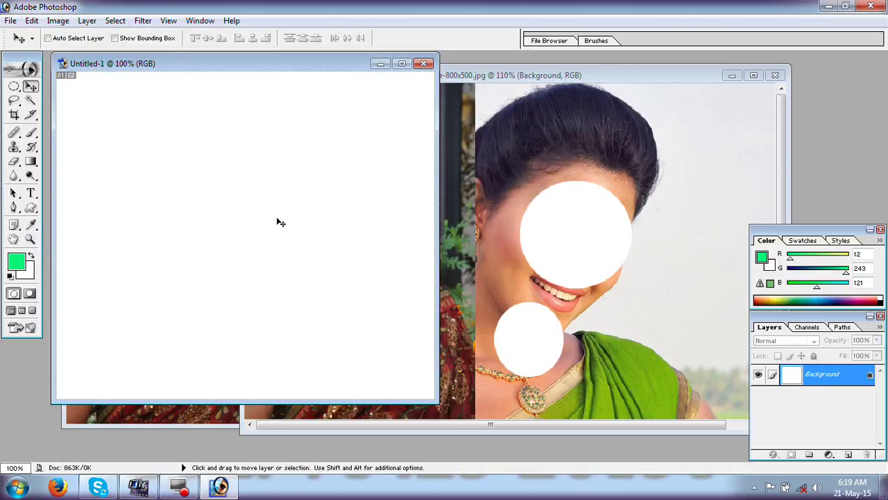
# Fill the canvas with the tiled portrait photo pattern via Edit > Fill
pyautogui.click(32, 21)
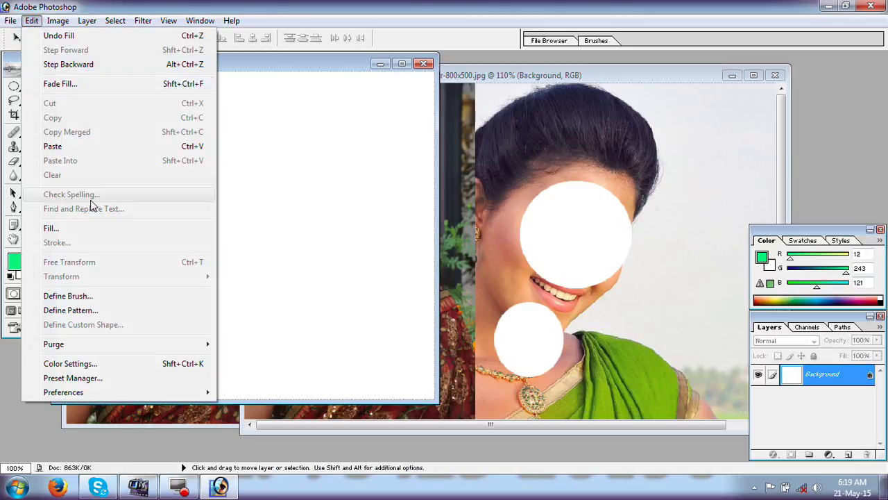
pyautogui.click(84, 229)
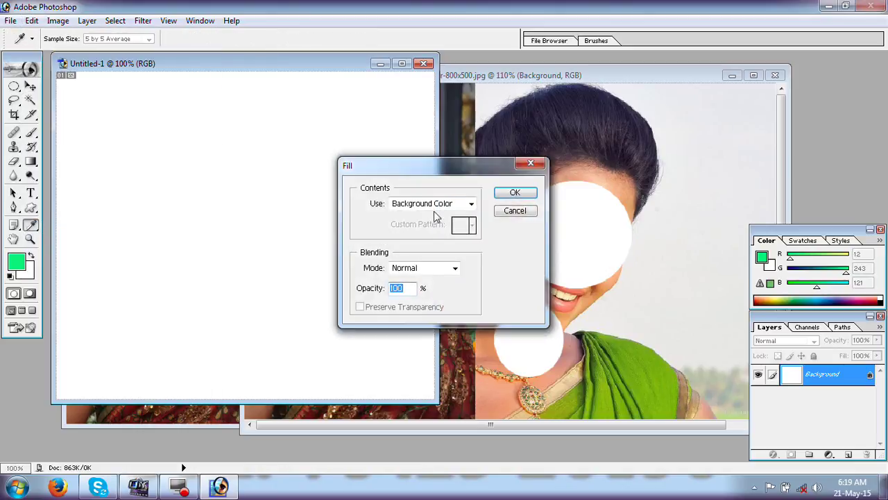
pyautogui.click(431, 203)
pyautogui.click(416, 248)
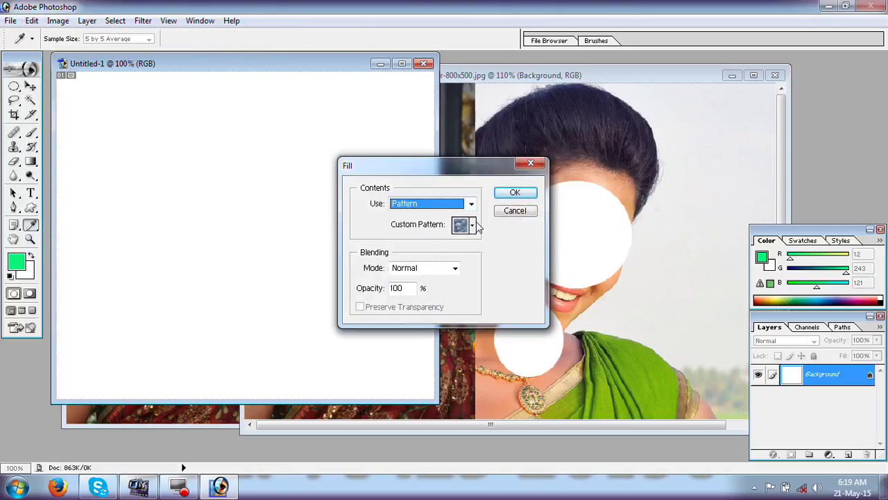
pyautogui.click(472, 224)
pyautogui.click(399, 295)
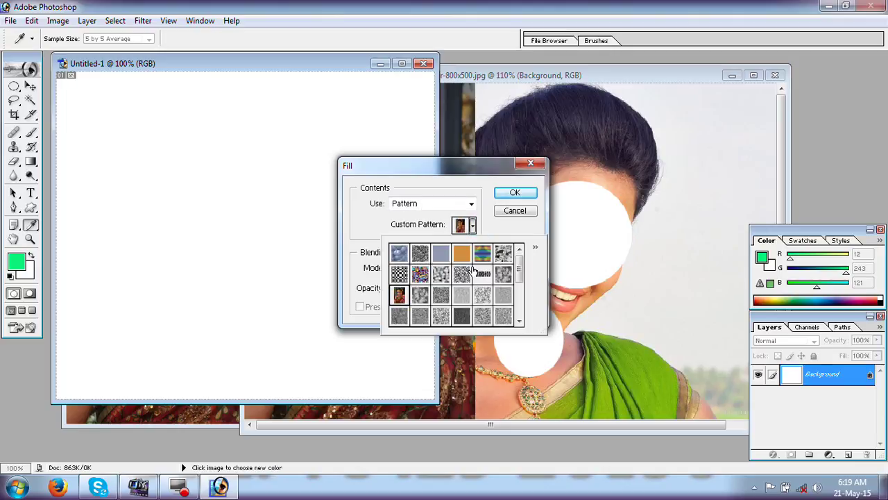
pyautogui.moveTo(517, 268); pyautogui.dragTo(517, 314)
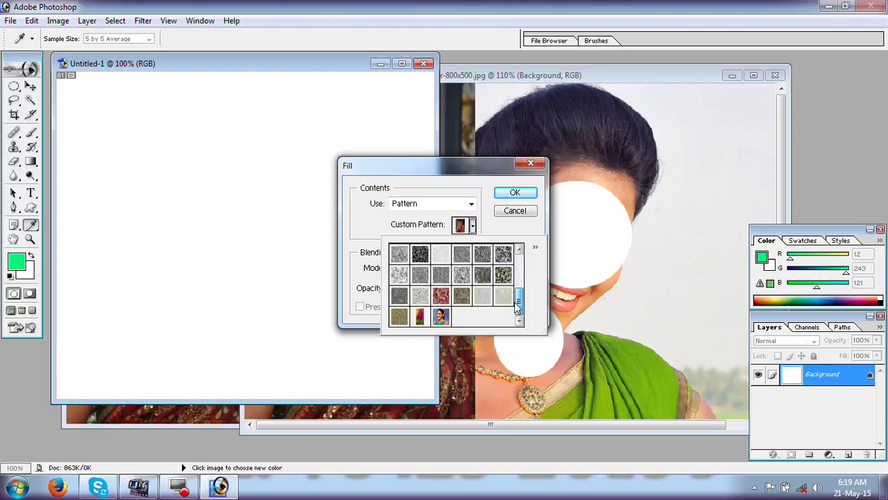
pyautogui.click(440, 317)
pyautogui.click(515, 193)
pyautogui.press('v')
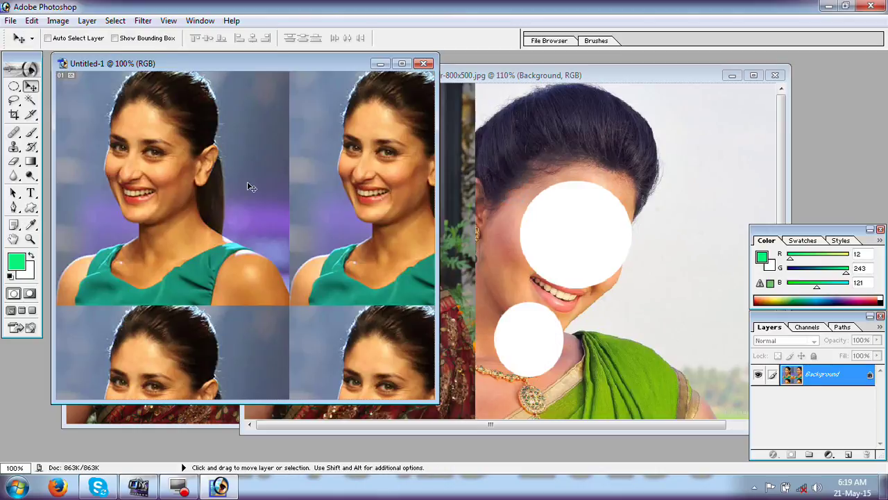
# In Fill, try History, Black and 50% Gray as contents before returning to Pattern
pyautogui.click(32, 21)
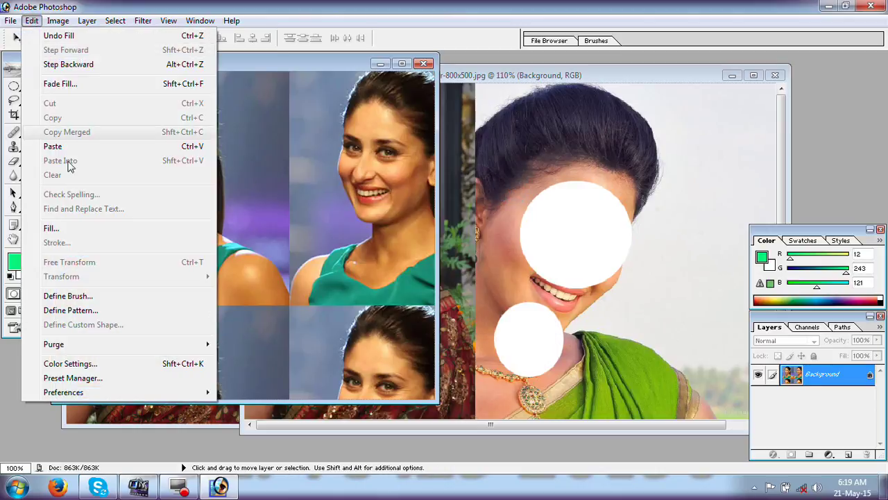
pyautogui.click(45, 226)
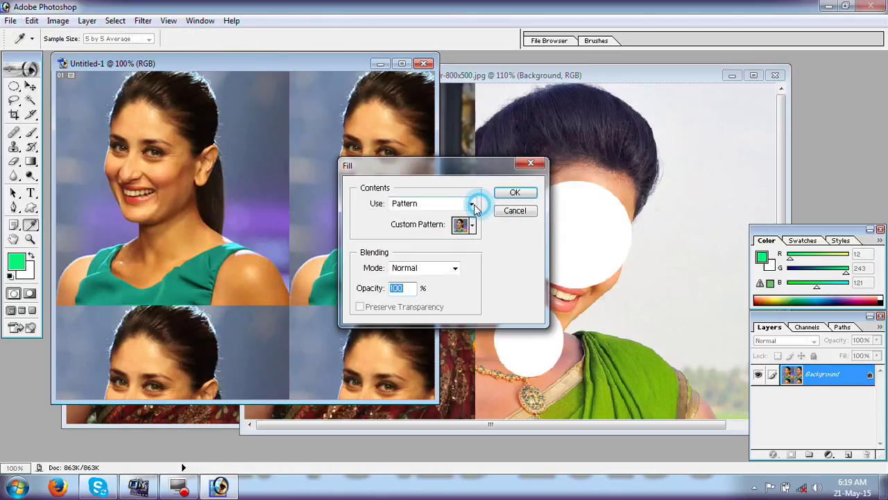
pyautogui.click(471, 203)
pyautogui.click(425, 257)
pyautogui.click(451, 204)
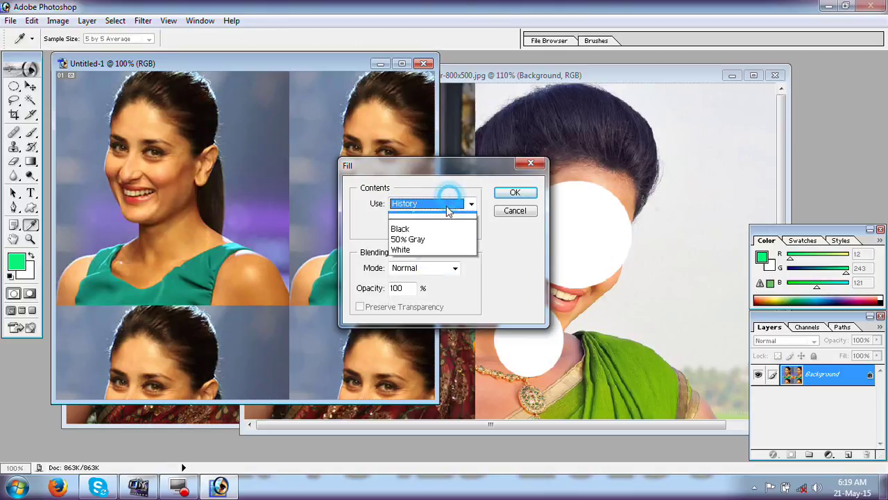
pyautogui.click(419, 279)
pyautogui.click(422, 205)
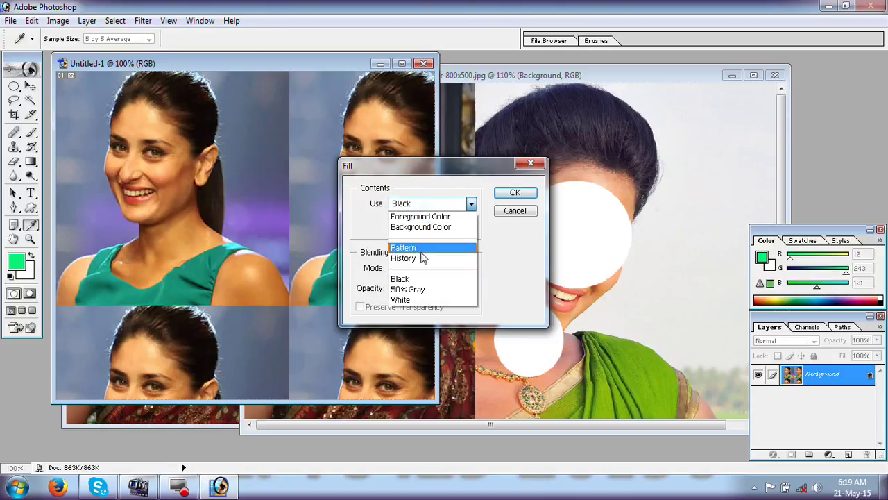
pyautogui.click(408, 289)
pyautogui.click(421, 204)
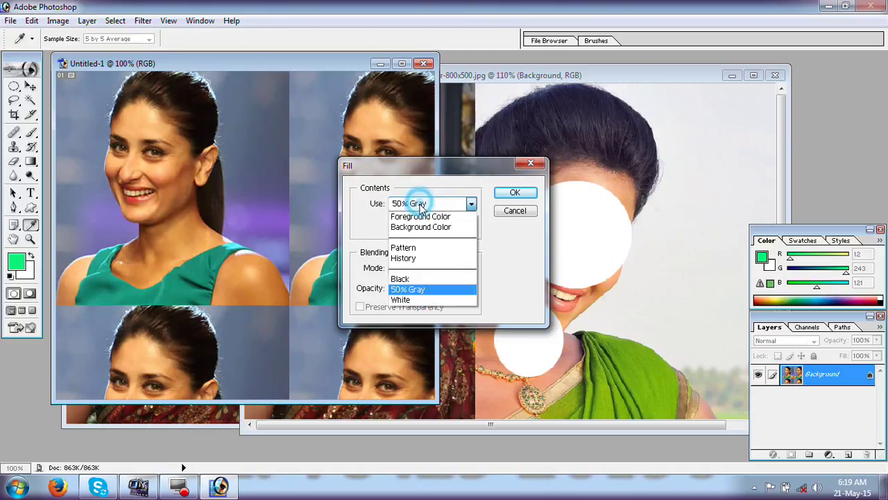
pyautogui.click(411, 248)
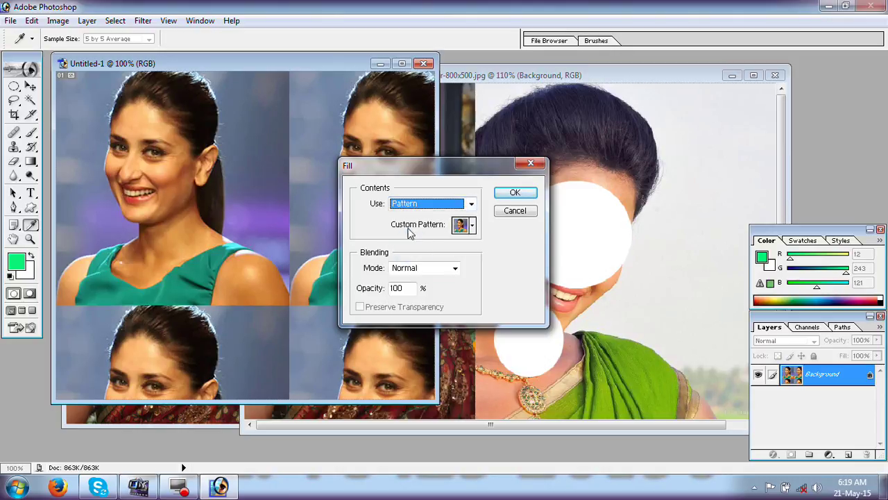
# Fill the canvas with the blue and yellow striped pattern, then undo it
pyautogui.click(473, 224)
pyautogui.click(486, 258)
pyautogui.click(520, 295)
pyautogui.click(519, 248)
pyautogui.click(479, 263)
pyautogui.click(410, 289)
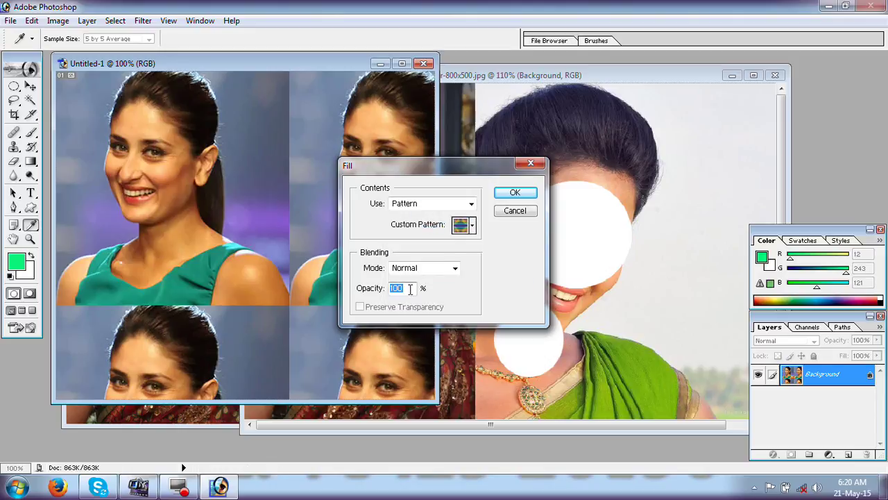
pyautogui.click(514, 192)
pyautogui.press('v')
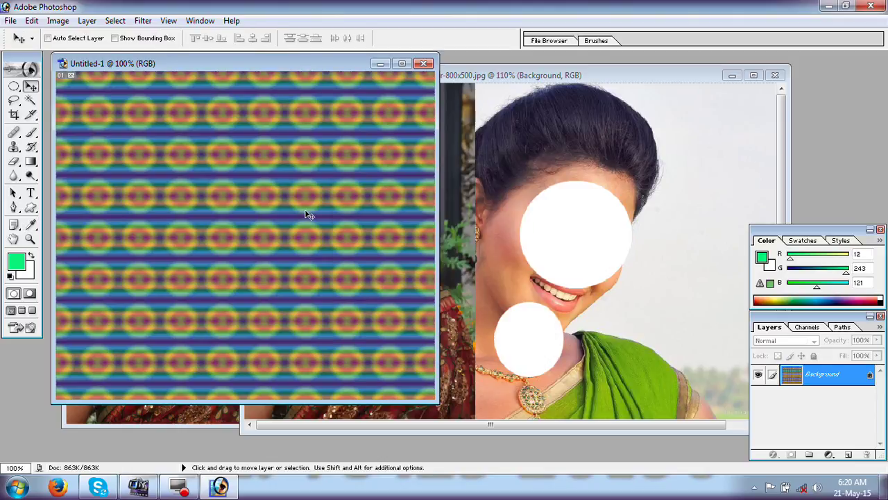
pyautogui.hotkey('ctrl', 'z')
# Overlay the striped pattern at Normal blending, 30% opacity, then step back to blank white
pyautogui.click(32, 21)
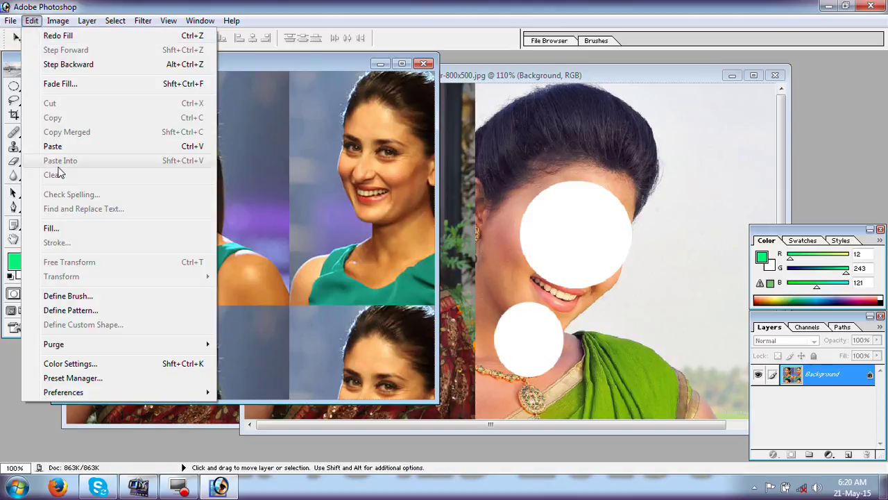
pyautogui.click(65, 230)
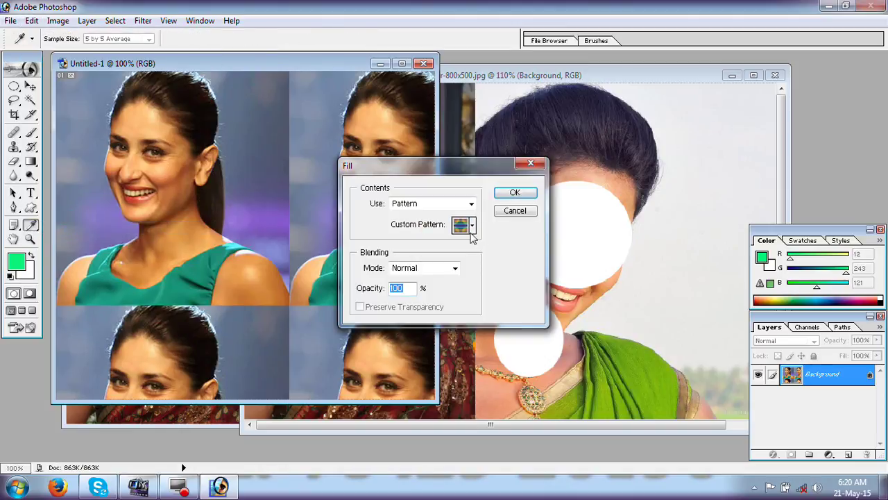
pyautogui.click(447, 269)
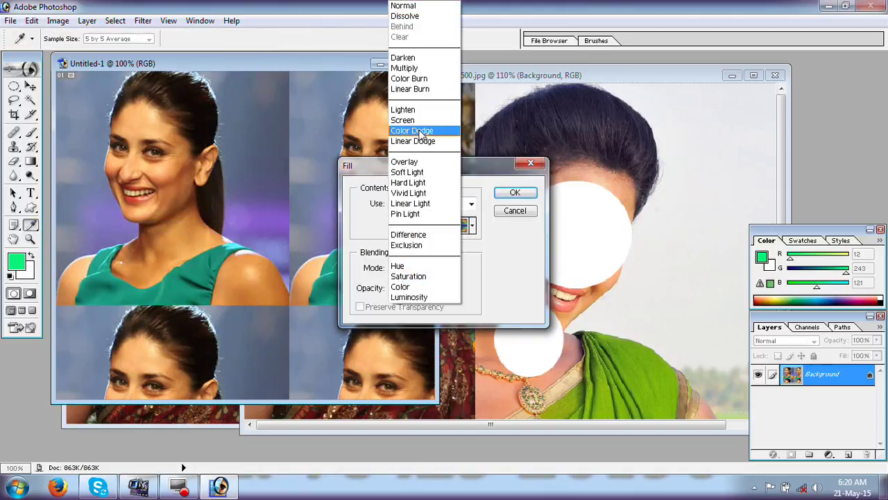
pyautogui.click(497, 259)
pyautogui.doubleClick(401, 288)
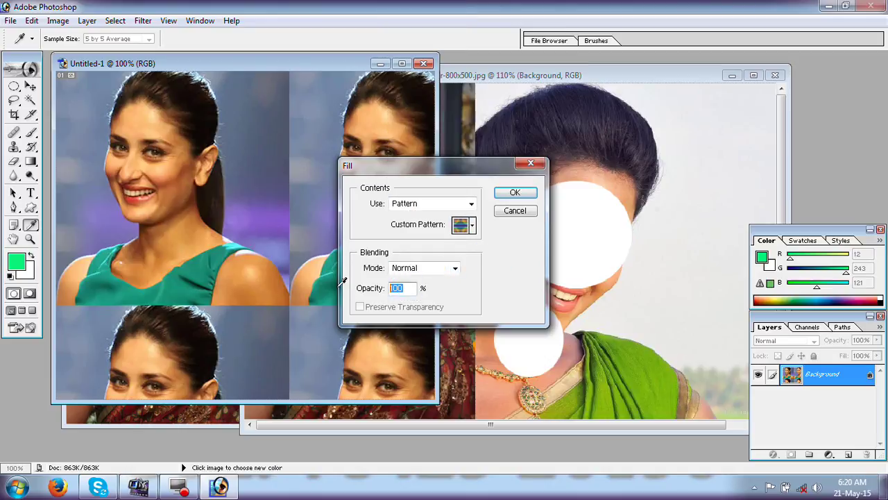
pyautogui.write('30')
pyautogui.click(515, 193)
pyautogui.press('v')
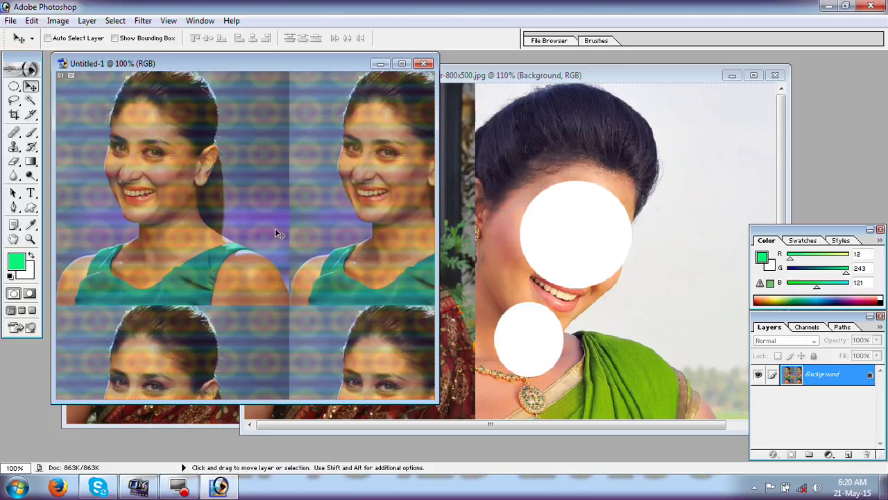
pyautogui.hotkey('ctrl', 'alt', 'z')
pyautogui.hotkey('ctrl', 'alt', 'z')
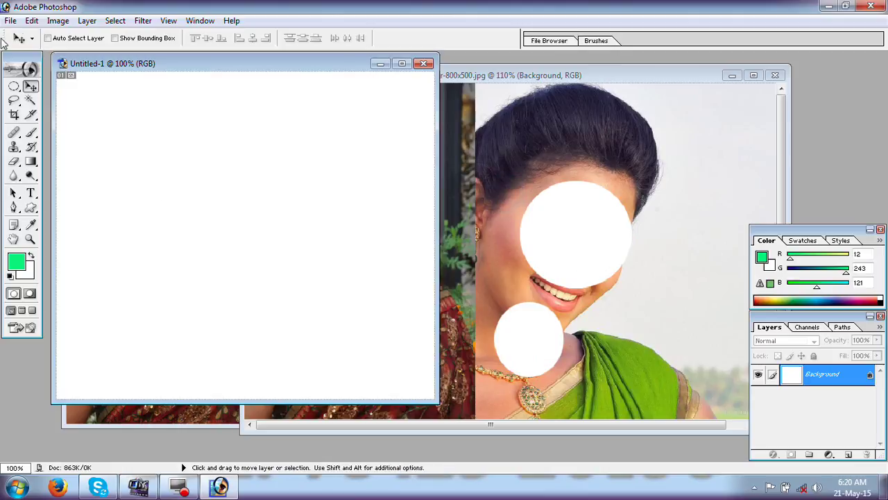
pyautogui.click(32, 20)
pyautogui.click(66, 229)
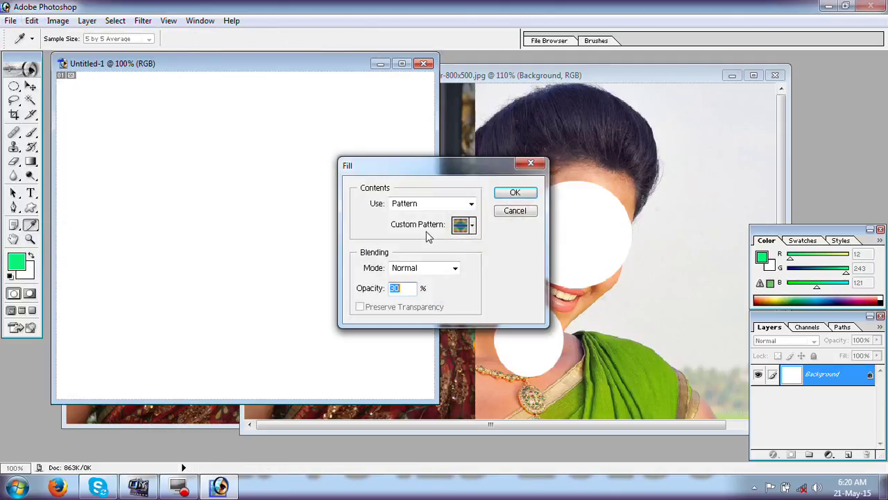
pyautogui.click(471, 202)
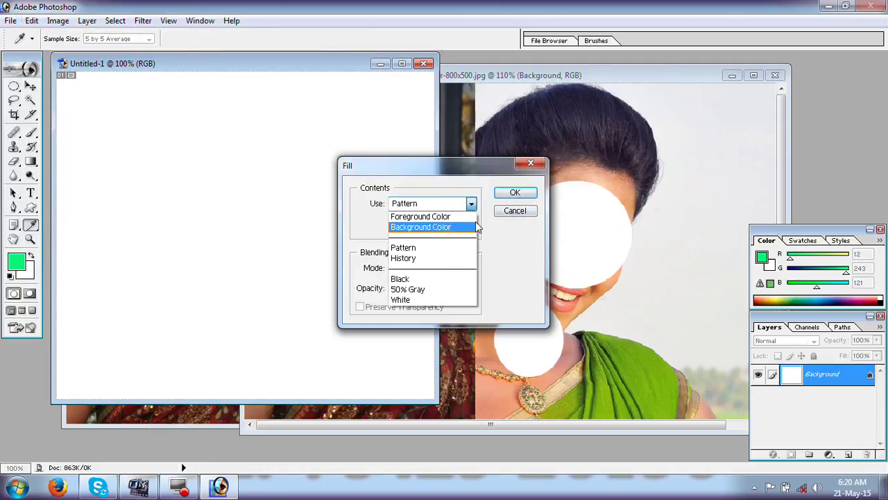
pyautogui.click(524, 219)
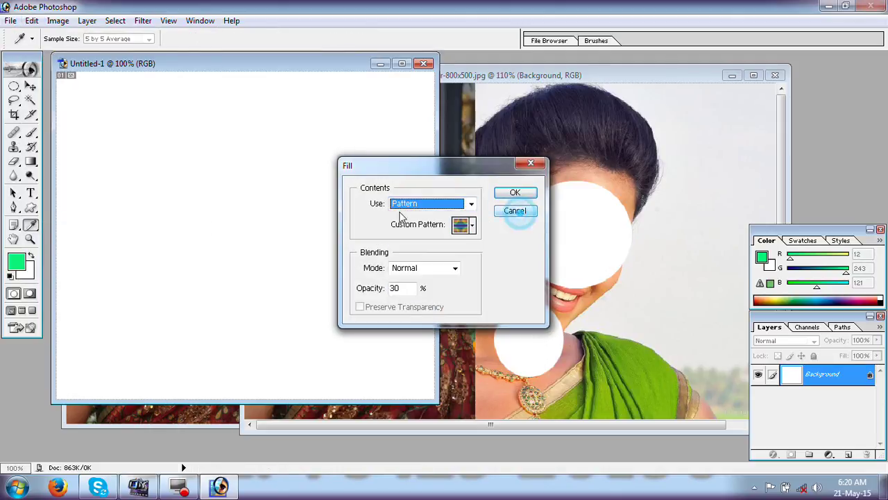
pyautogui.click(529, 215)
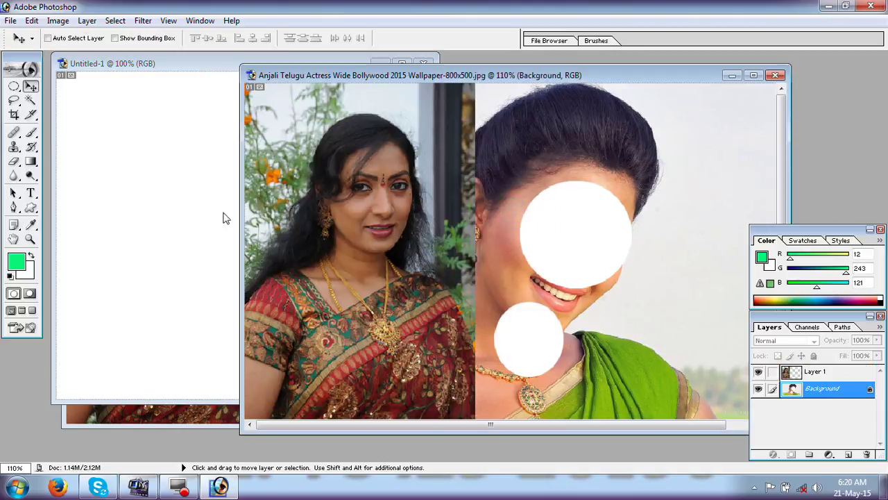
pyautogui.click(174, 195)
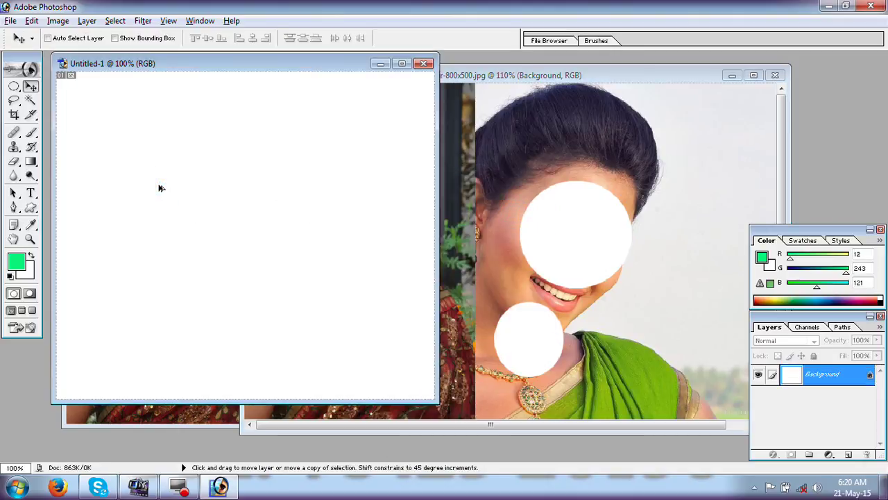
pyautogui.hotkey('alt', 'BackSpace')
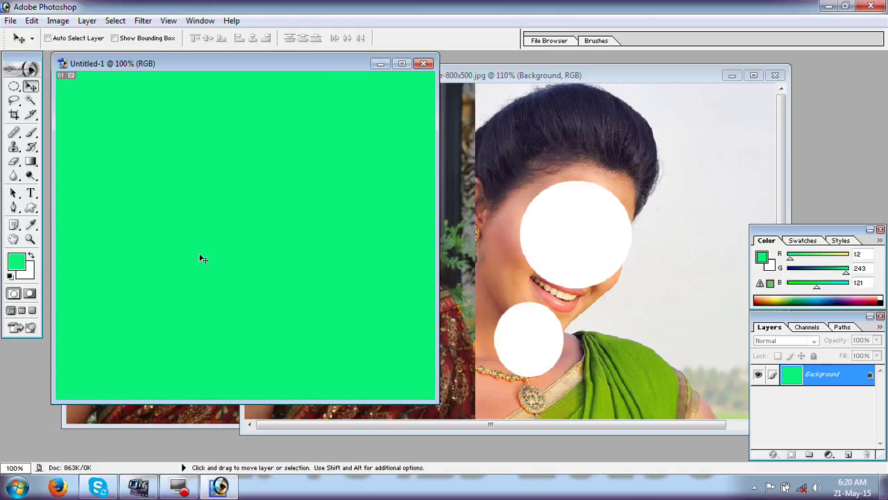
pyautogui.hotkey('ctrl', 'z')
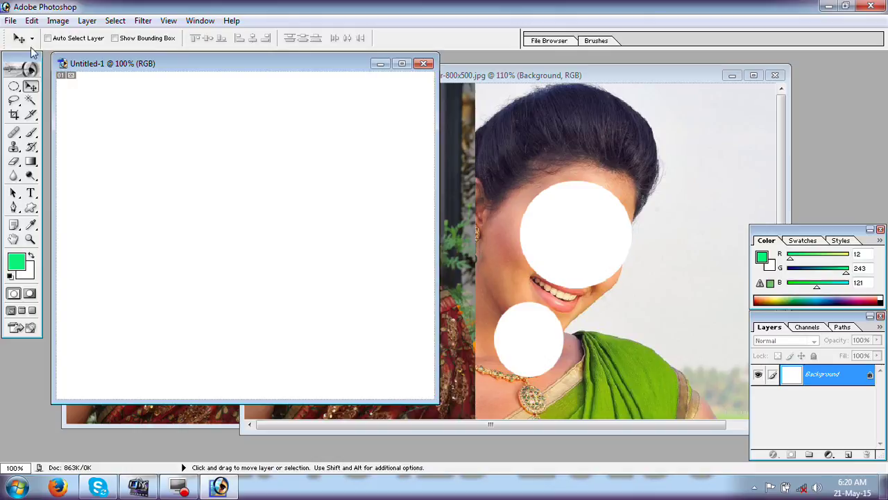
pyautogui.click(31, 20)
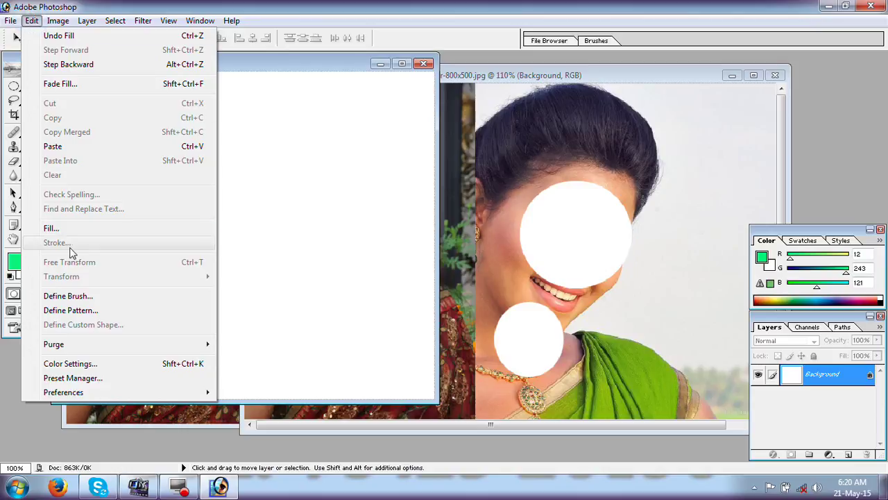
pyautogui.click(305, 75)
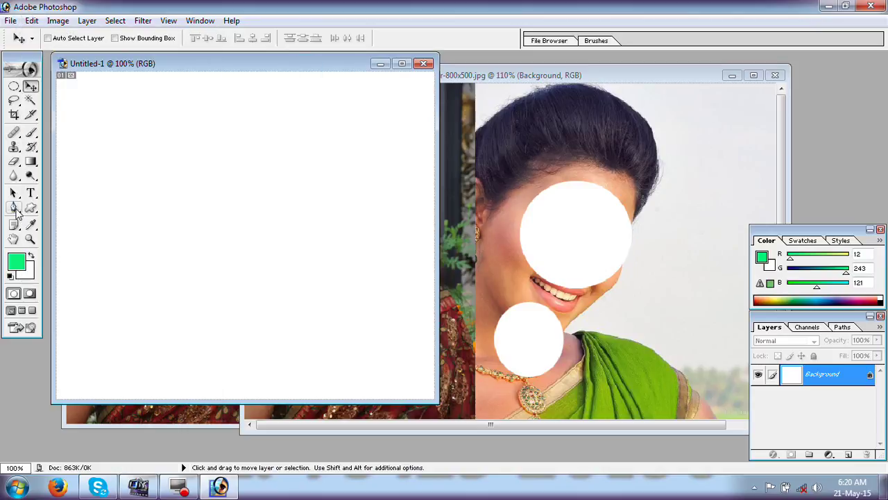
# Draw a rectangular marquee selection in the middle of the canvas
pyautogui.click(16, 89)
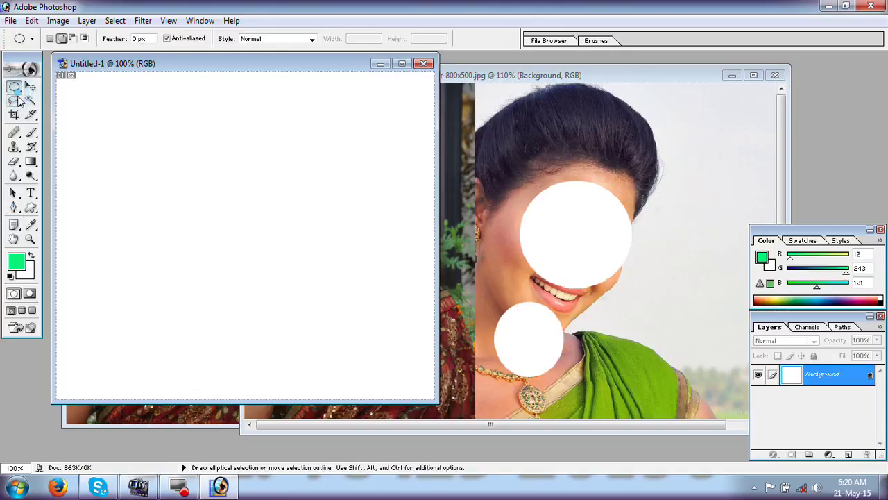
pyautogui.moveTo(20, 95); pyautogui.dragTo(73, 87)
pyautogui.moveTo(129, 122); pyautogui.dragTo(349, 323)
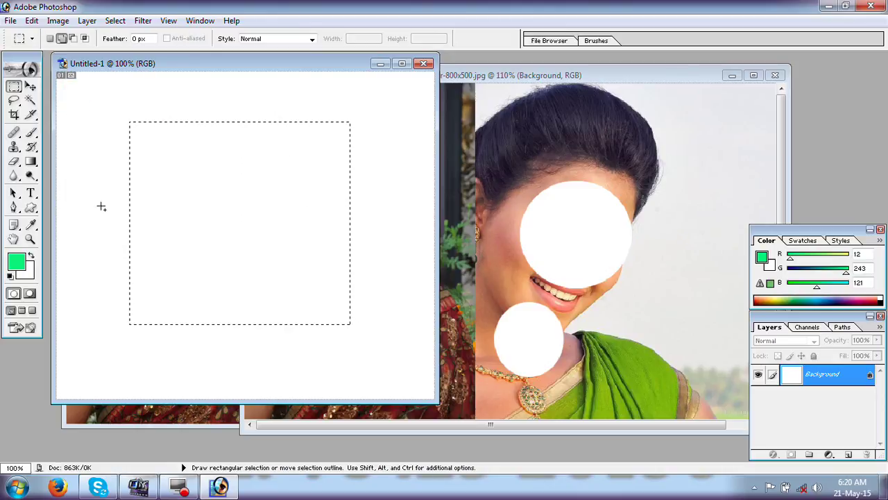
# Stroke the selection 15 px in pink F411CC, placed inside the edge
pyautogui.click(32, 21)
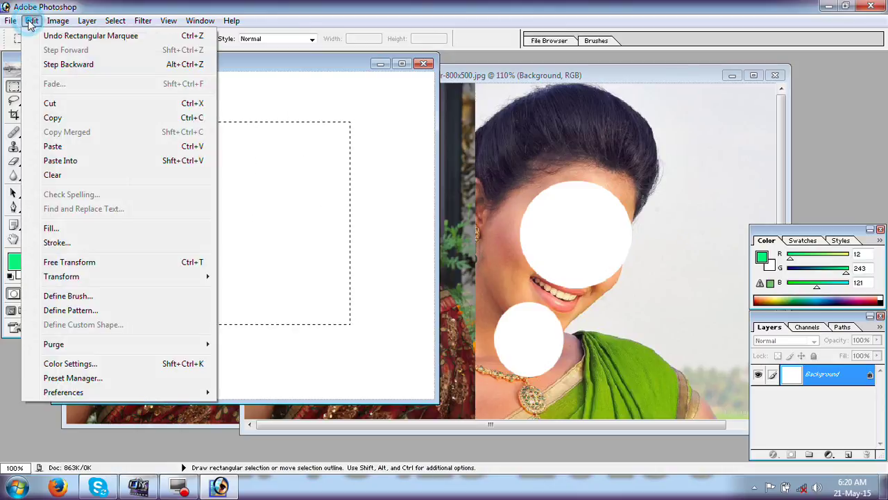
pyautogui.click(64, 242)
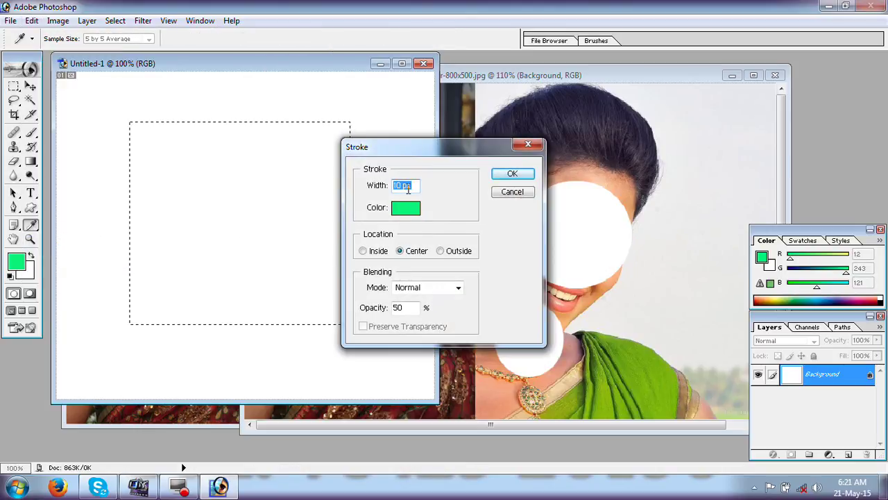
pyautogui.write('15')
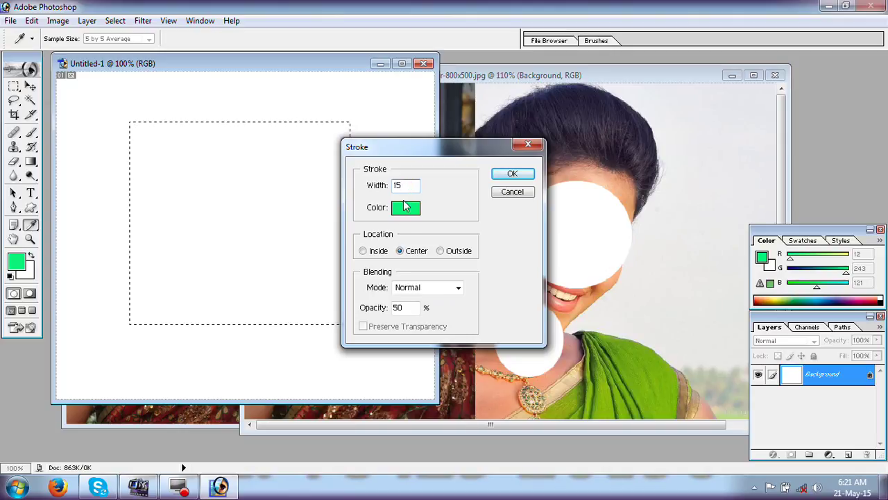
pyautogui.click(403, 209)
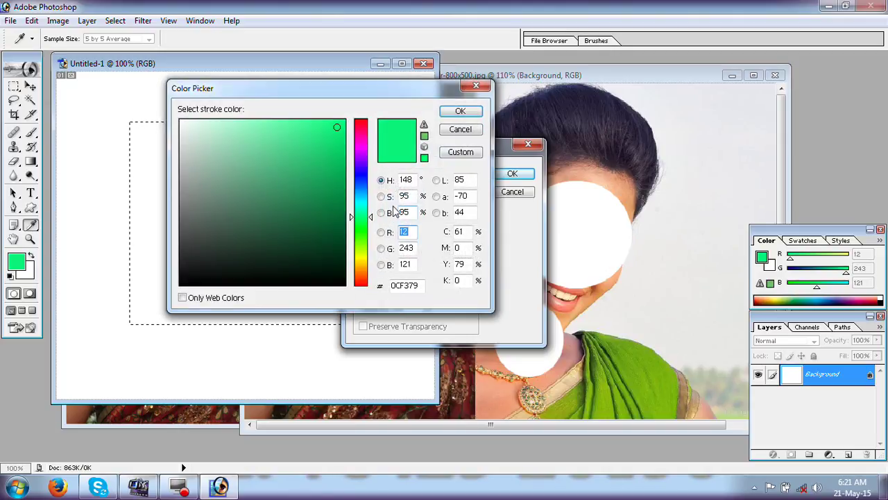
pyautogui.click(361, 142)
pyautogui.click(334, 126)
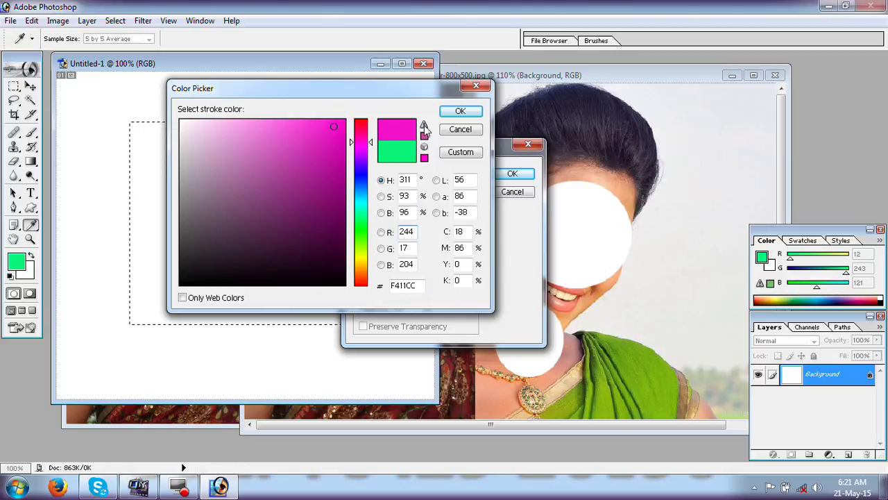
pyautogui.click(460, 111)
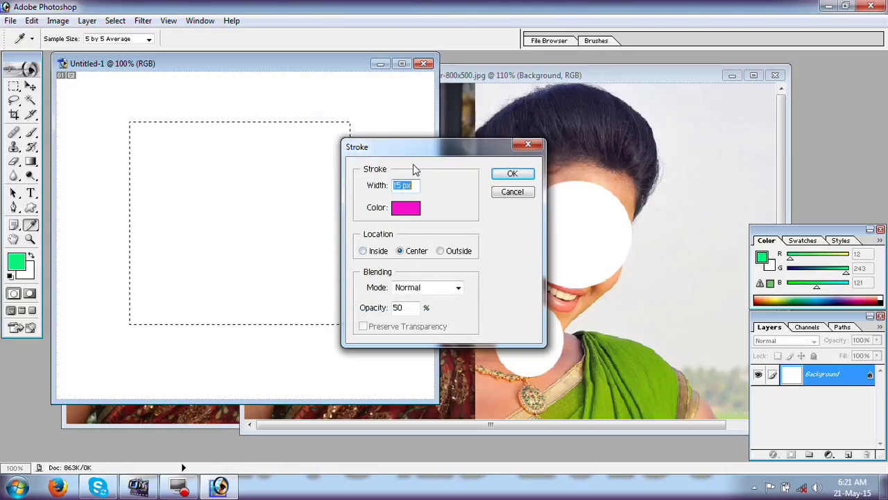
pyautogui.click(362, 251)
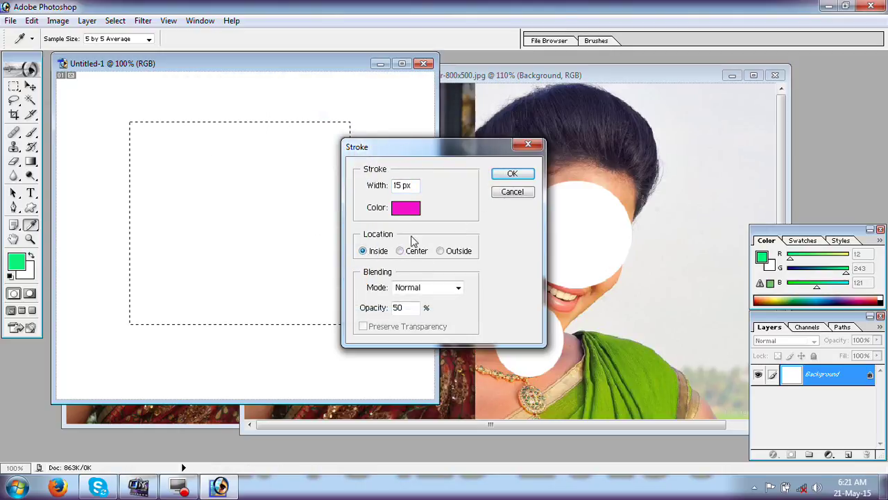
pyautogui.click(510, 175)
pyautogui.press('m')
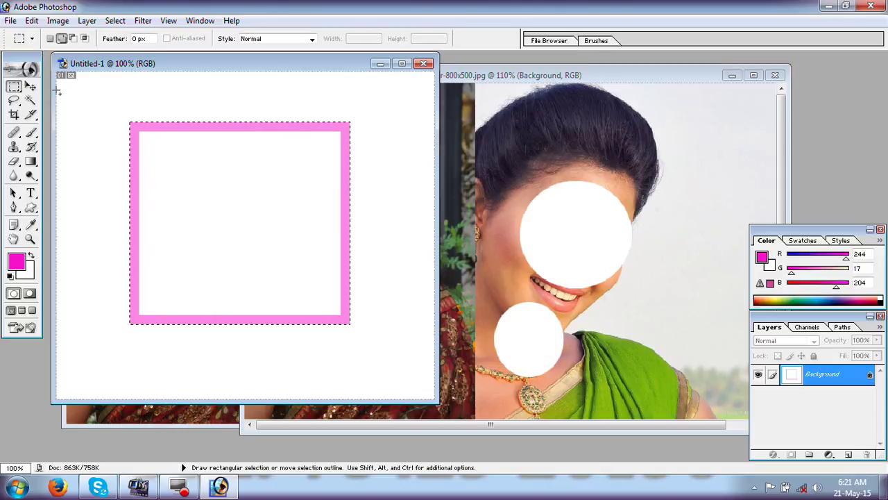
# Redo the magenta stroke at 100% opacity, placed outside the selection edge
pyautogui.hotkey('ctrl', 'z')
pyautogui.click(31, 20)
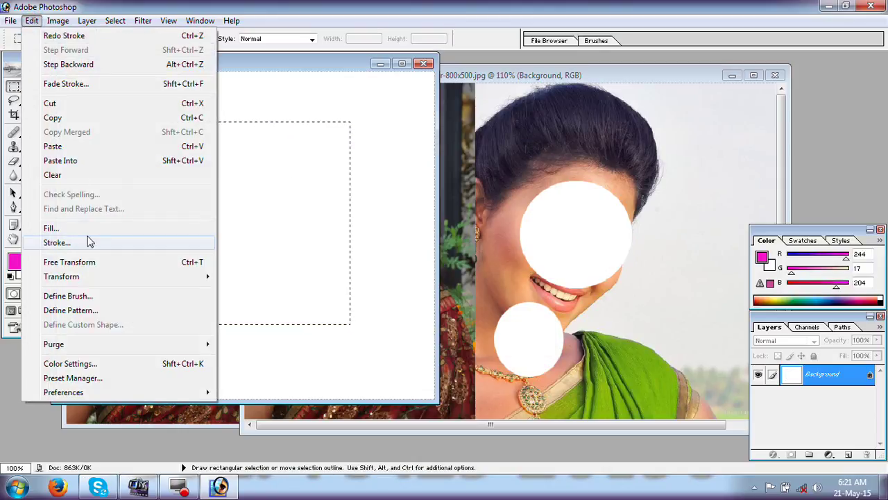
pyautogui.click(83, 242)
pyautogui.doubleClick(409, 309)
pyautogui.write('100')
pyautogui.click(453, 252)
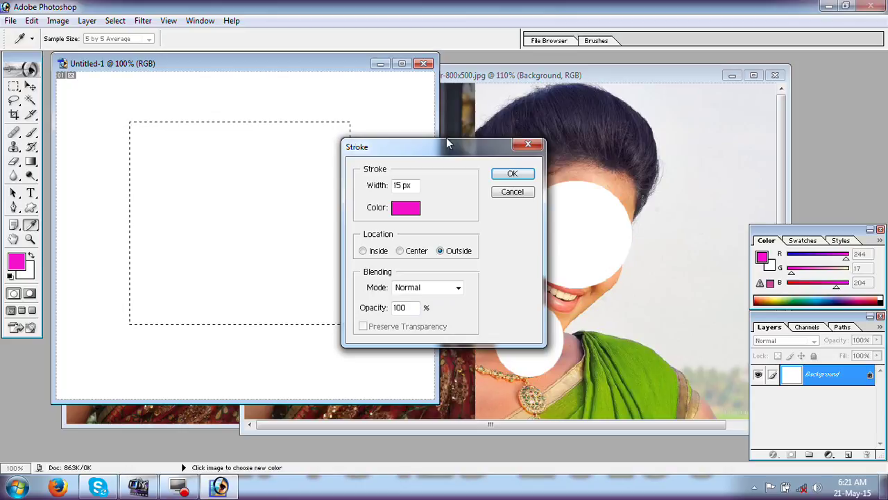
pyautogui.click(512, 175)
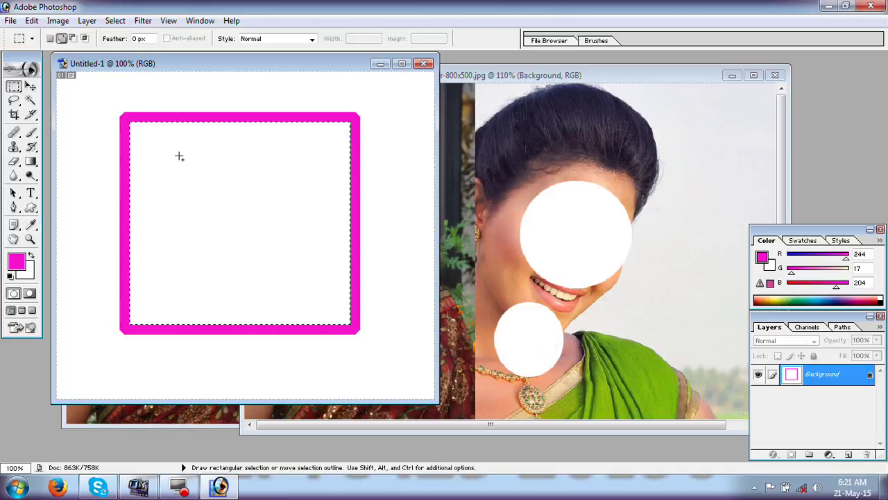
# Add a 10 px bright green stroke (05FE86) inside the selection edge
pyautogui.click(32, 20)
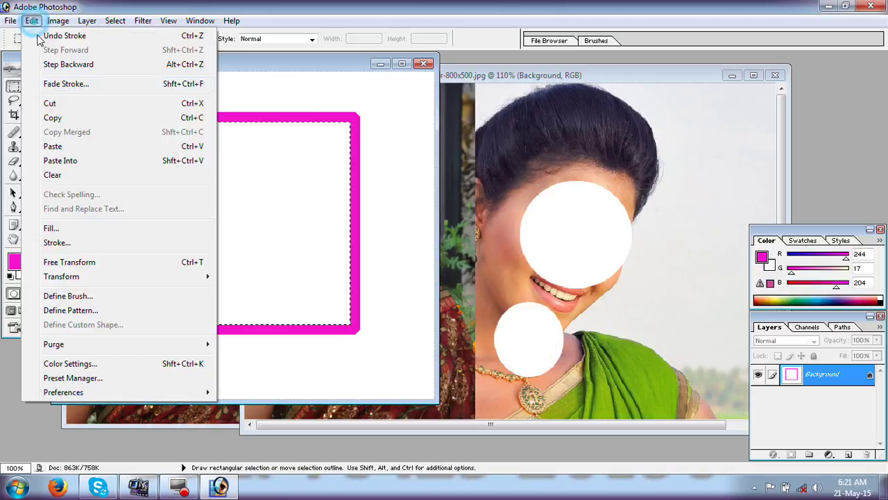
pyautogui.click(93, 244)
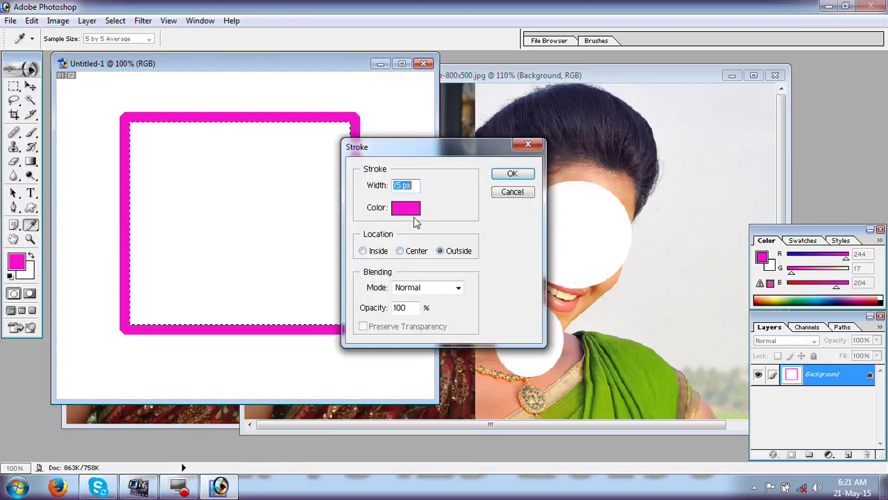
pyautogui.click(409, 212)
pyautogui.moveTo(359, 143); pyautogui.dragTo(356, 215)
pyautogui.click(342, 120)
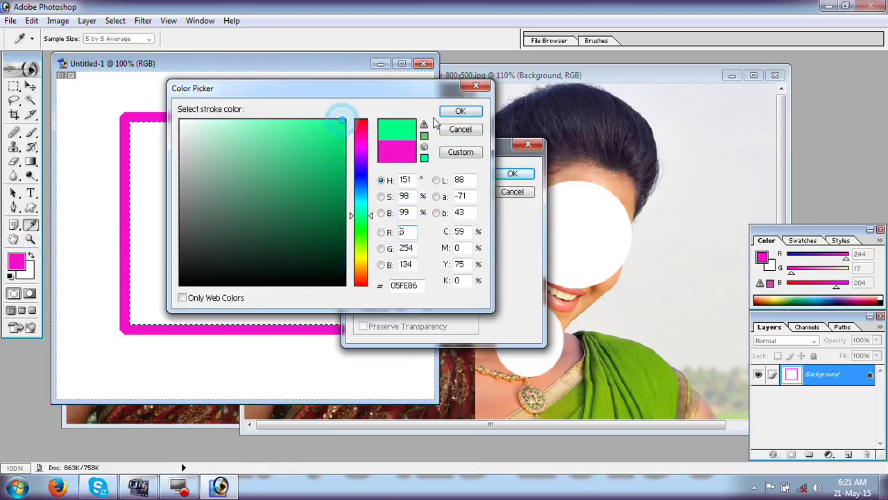
pyautogui.click(458, 111)
pyautogui.click(368, 250)
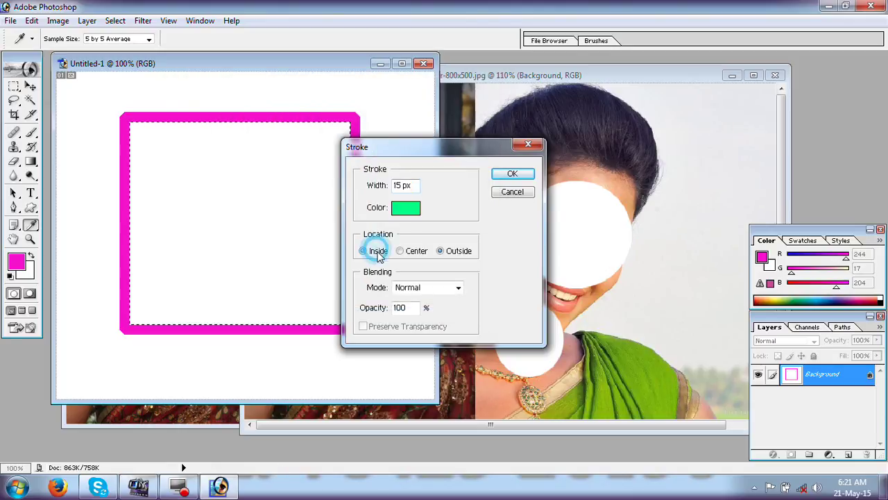
pyautogui.click(402, 184)
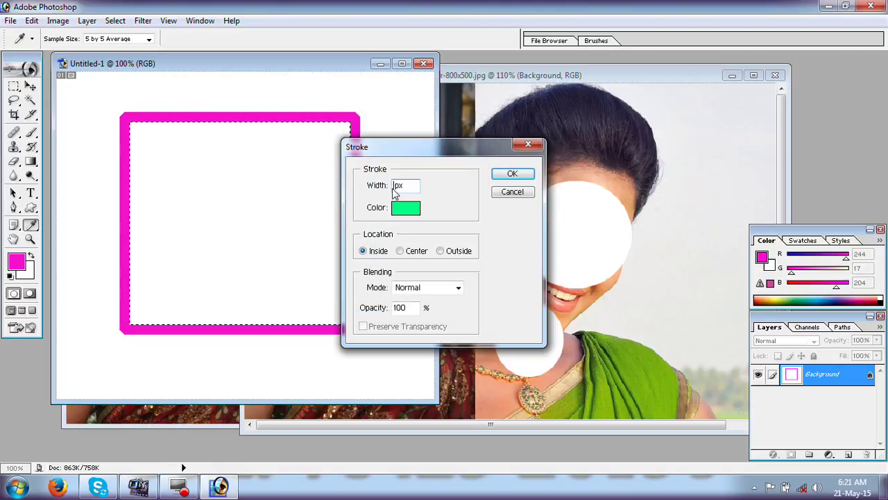
pyautogui.click(502, 174)
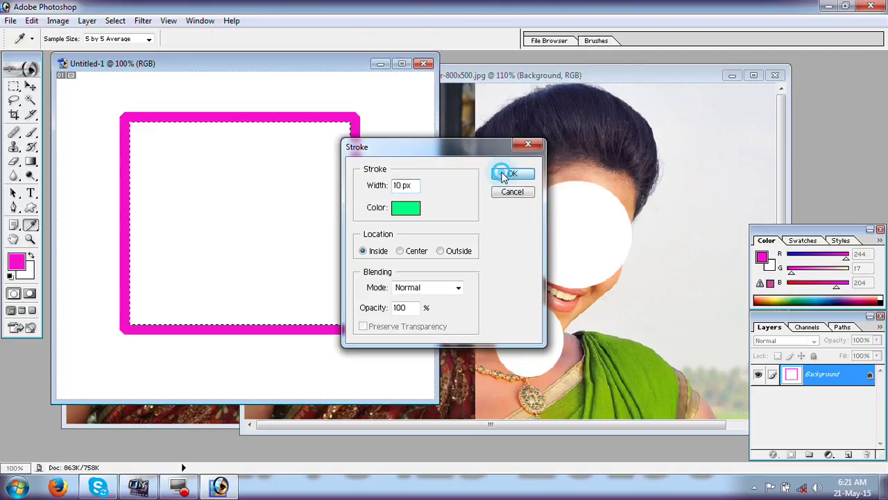
pyautogui.press('m')
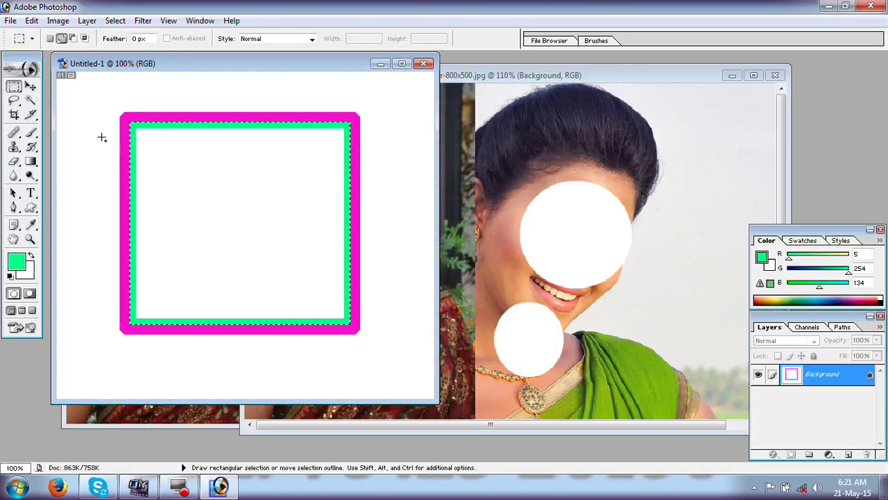
# Set up a centred stroke with a yellow-green colour in the Stroke dialog
pyautogui.click(31, 21)
pyautogui.click(41, 242)
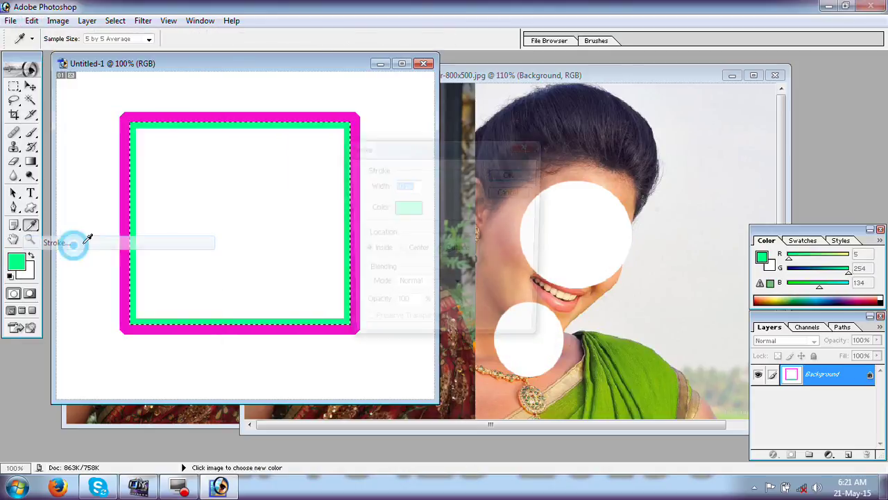
pyautogui.click(401, 251)
pyautogui.click(406, 207)
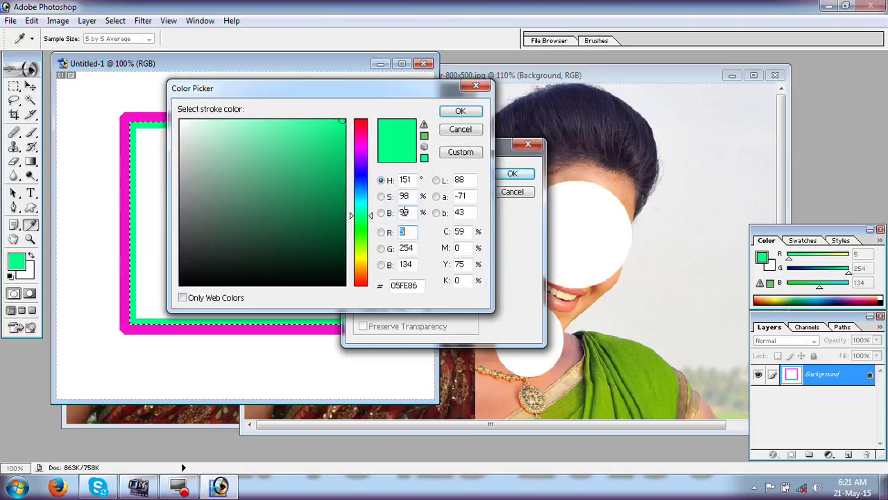
pyautogui.moveTo(356, 226); pyautogui.dragTo(360, 237)
pyautogui.click(327, 123)
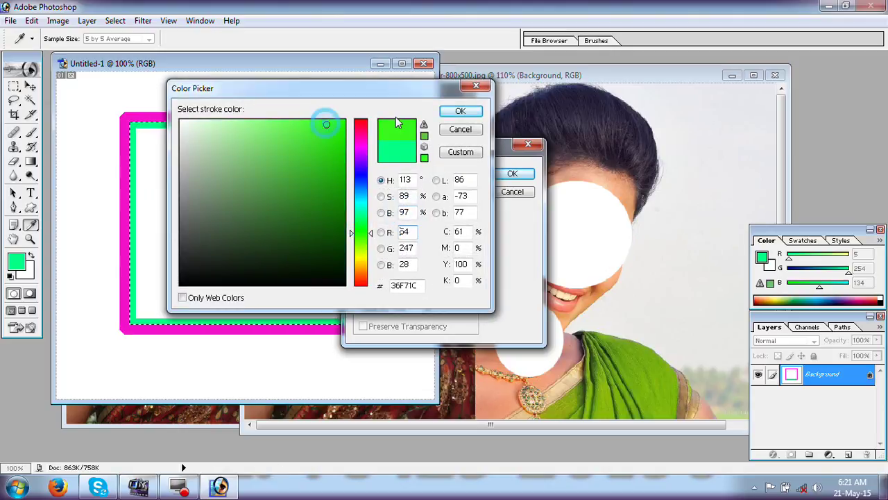
pyautogui.click(460, 111)
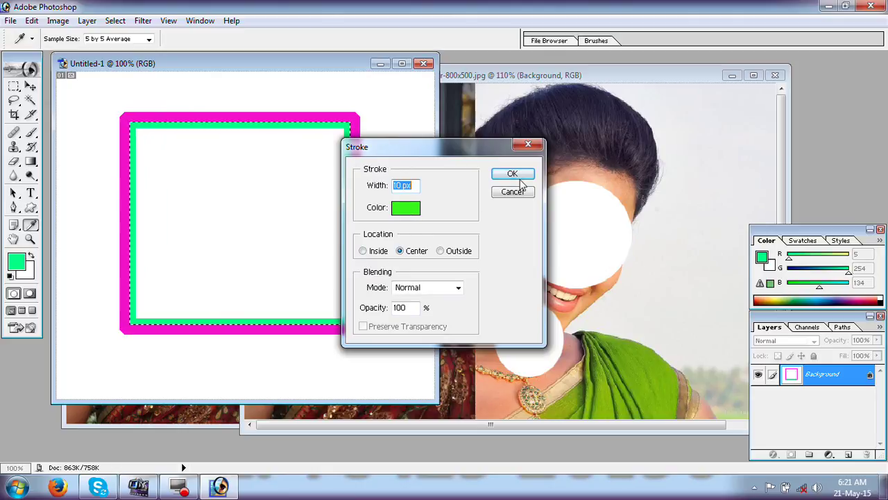
# Stroke the frame in blue (H 244) between the magenta and green borders, then deselect
pyautogui.click(408, 211)
pyautogui.click(361, 173)
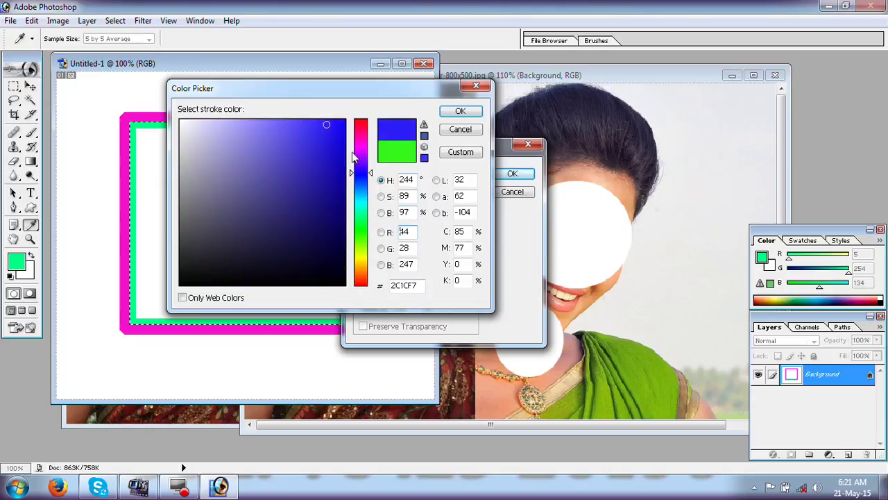
pyautogui.click(461, 111)
pyautogui.click(517, 177)
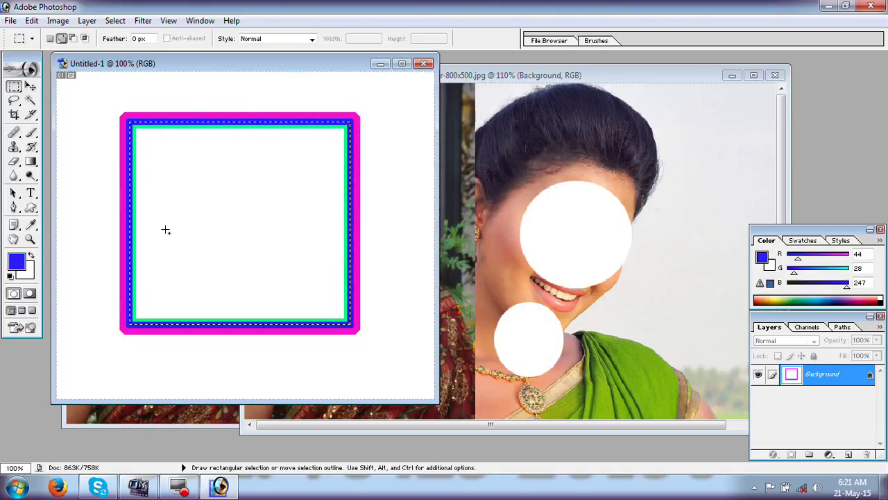
pyautogui.click(166, 251)
# Bring the portrait photo forward, delete Layer 1, then undo the deletion
pyautogui.click(547, 83)
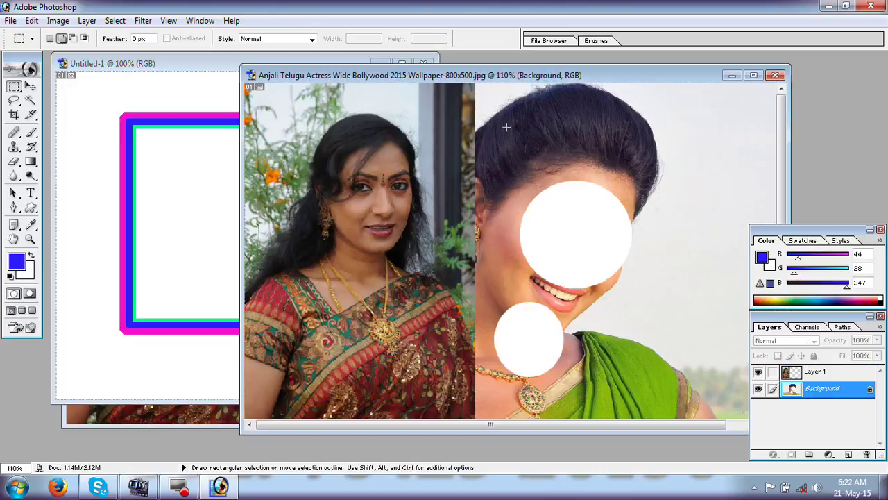
pyautogui.rightClick(849, 390)
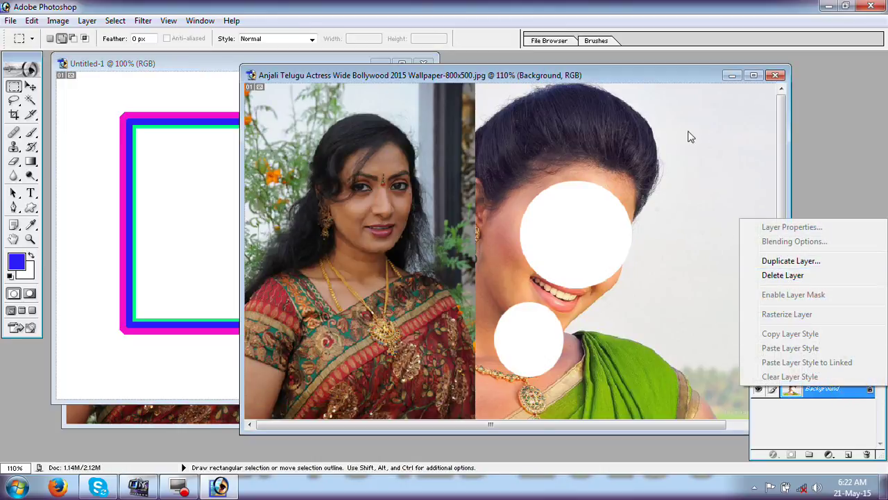
pyautogui.click(655, 92)
pyautogui.click(822, 376)
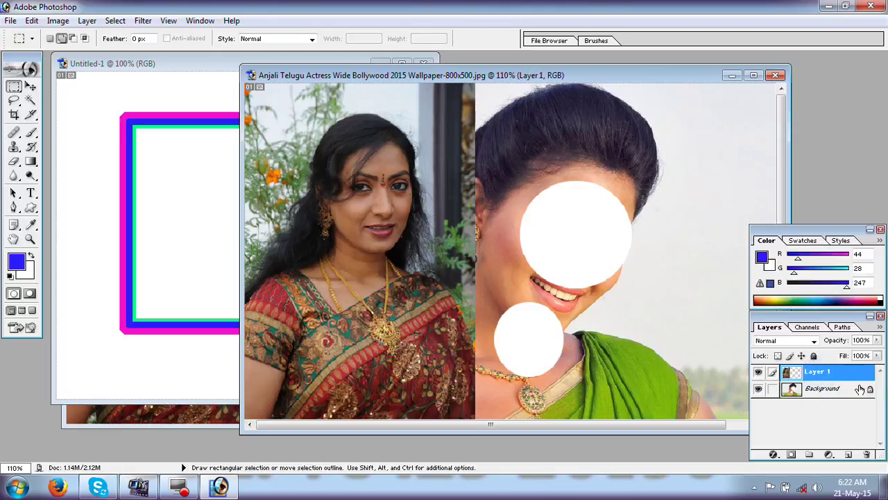
pyautogui.click(866, 453)
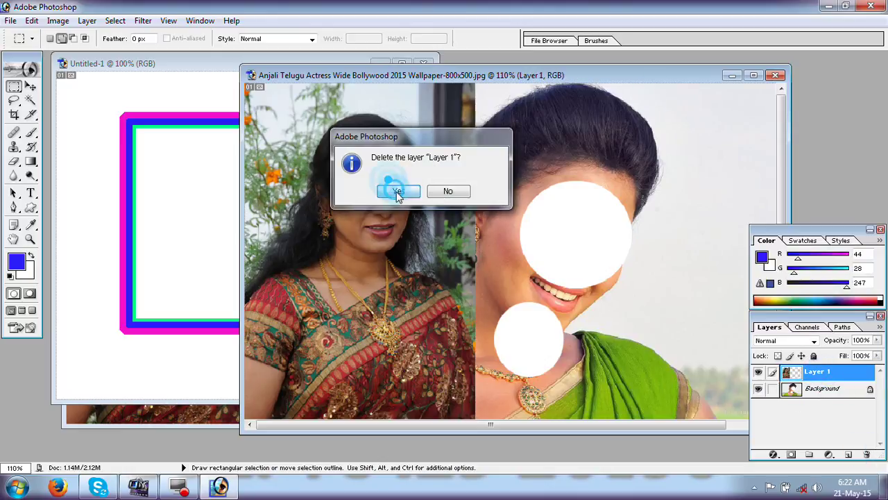
pyautogui.click(396, 191)
pyautogui.hotkey('ctrl', 'z')
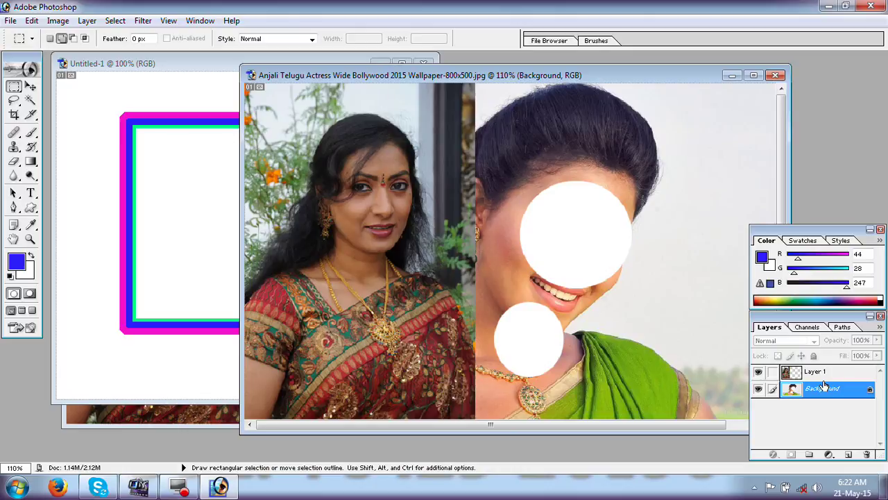
# Step back past the white circles and circular selection, delete Layer 1, and marquee-select the whole image
pyautogui.hotkey('ctrl', 'alt', 'z')
pyautogui.hotkey('ctrl', 'alt', 'z')
pyautogui.hotkey('ctrl', 'alt', 'z')
pyautogui.hotkey('ctrl', 'alt', 'z')
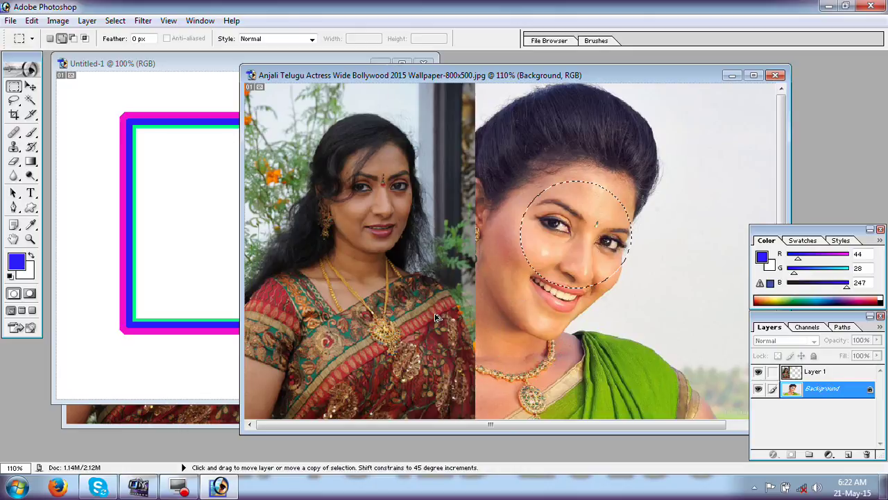
pyautogui.hotkey('ctrl', 'alt', 'z')
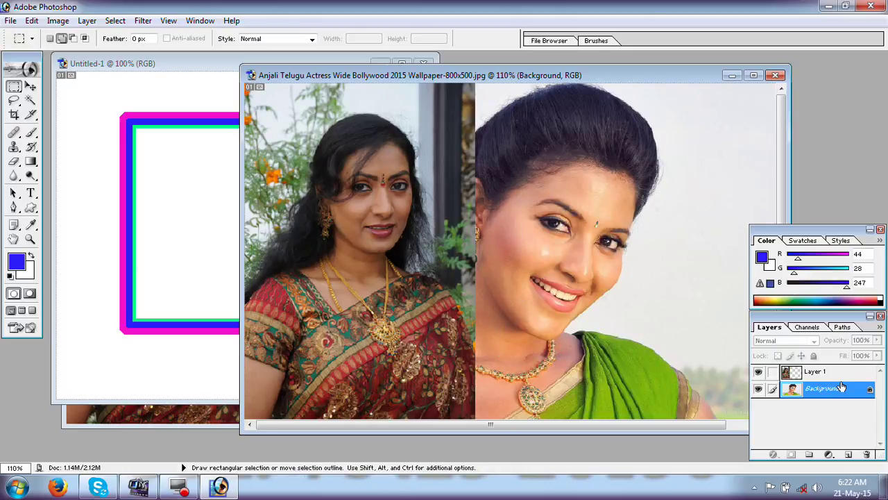
pyautogui.click(842, 376)
pyautogui.click(866, 456)
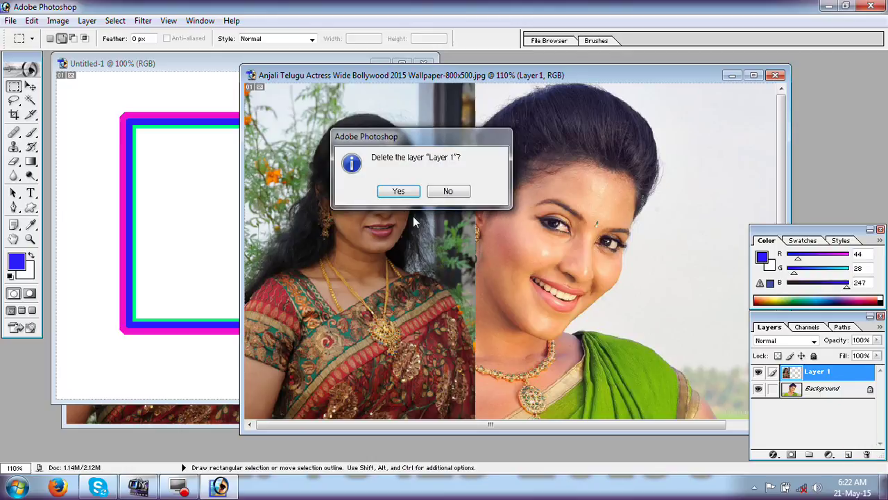
pyautogui.click(397, 190)
pyautogui.moveTo(425, 67); pyautogui.dragTo(364, 76)
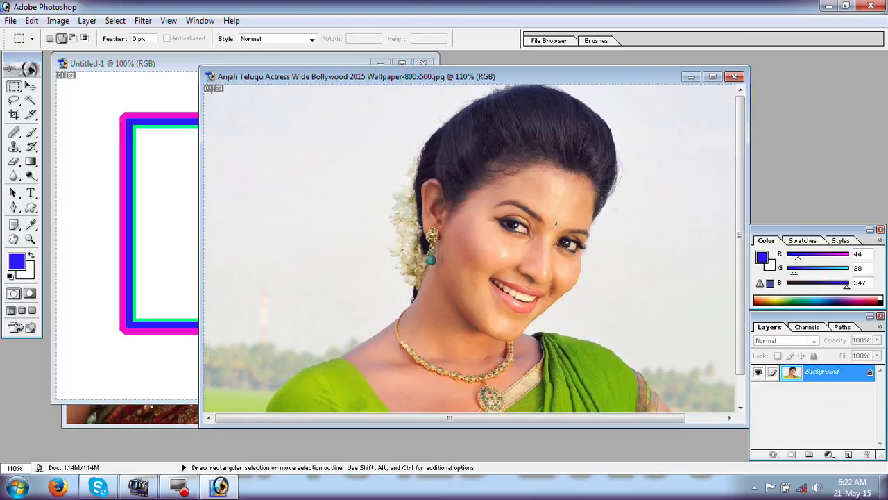
pyautogui.moveTo(437, 376); pyautogui.dragTo(760, 466)
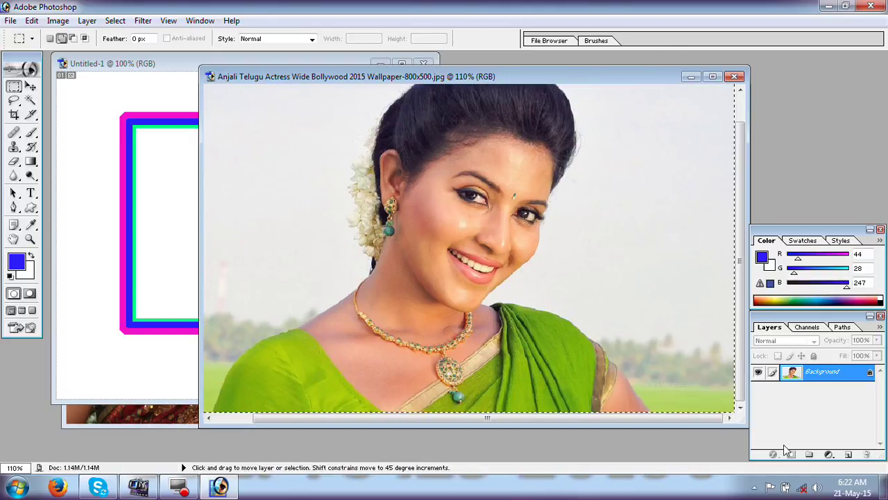
# At 100% zoom, try a 10 px blue inside stroke around the photo, then undo it
pyautogui.hotkey('ctrl', 'alt', '0')
pyautogui.click(33, 21)
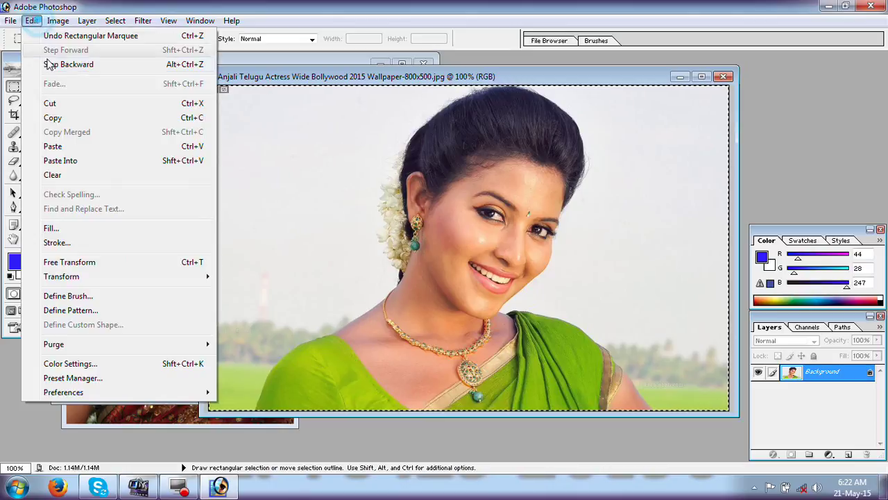
pyautogui.click(69, 242)
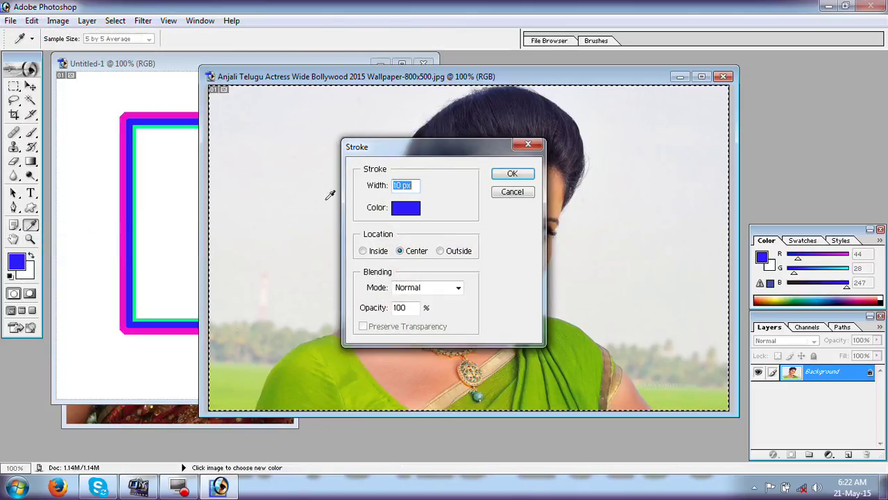
pyautogui.click(375, 251)
pyautogui.click(515, 175)
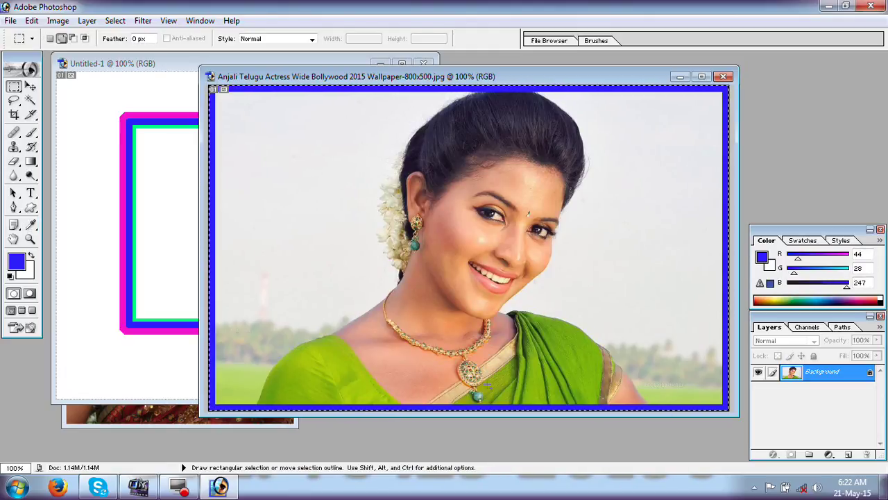
pyautogui.hotkey('ctrl', 'z')
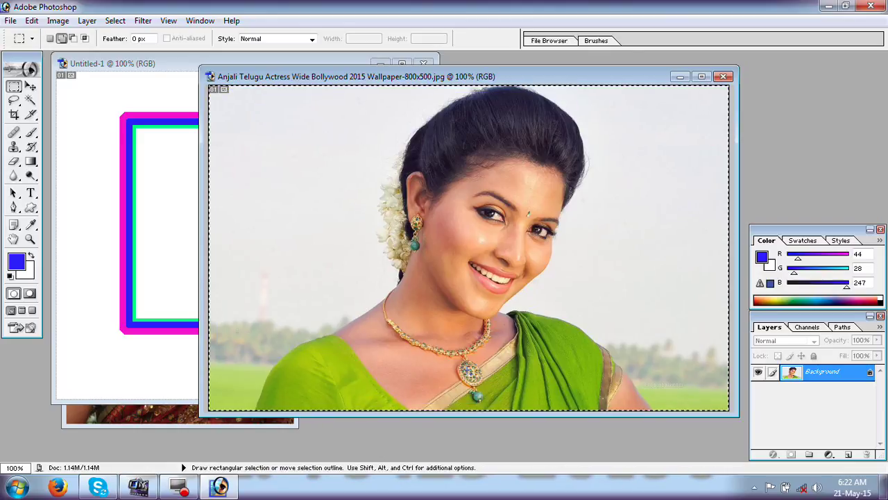
pyautogui.click(111, 22)
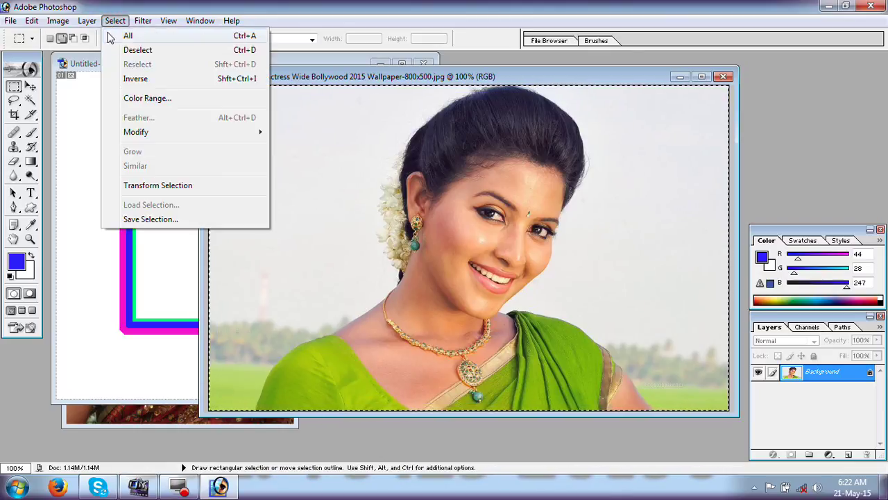
# Convert the selection into a 30-pixel border band
pyautogui.moveTo(160, 138)
pyautogui.click(300, 133)
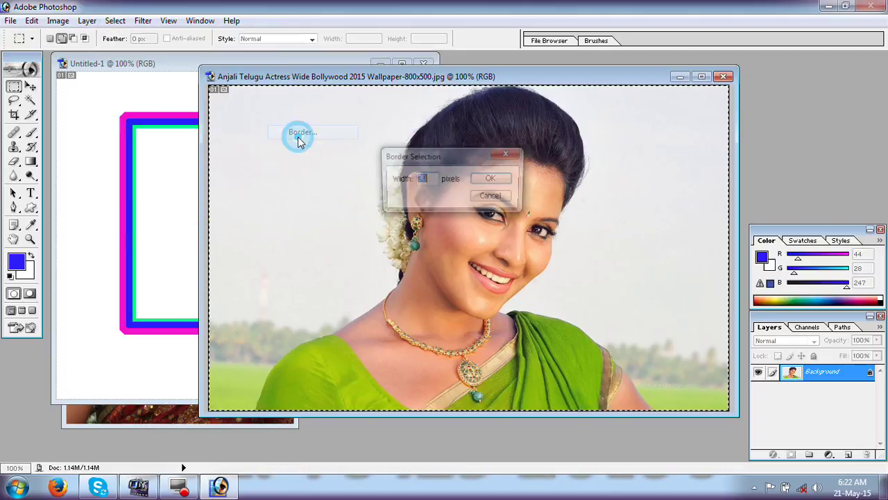
pyautogui.write('30')
pyautogui.click(490, 173)
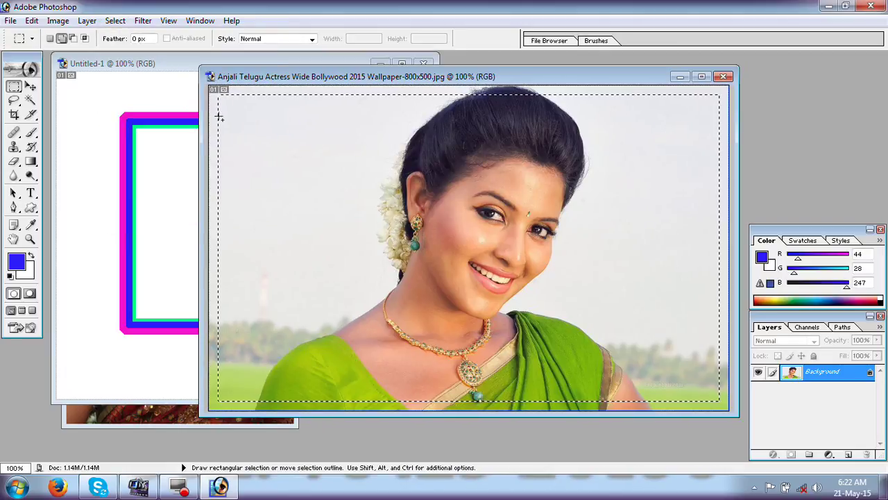
# Trial dark gradient fills on the band (Multiply, then Normal), undo both, and pick the Pattern Stamp Tool
pyautogui.click(30, 164)
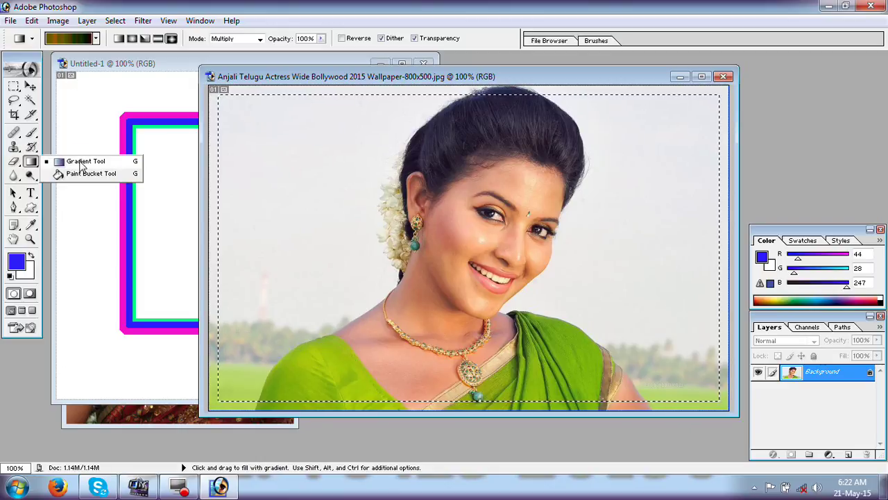
pyautogui.click(195, 242)
pyautogui.moveTo(207, 242); pyautogui.dragTo(232, 254)
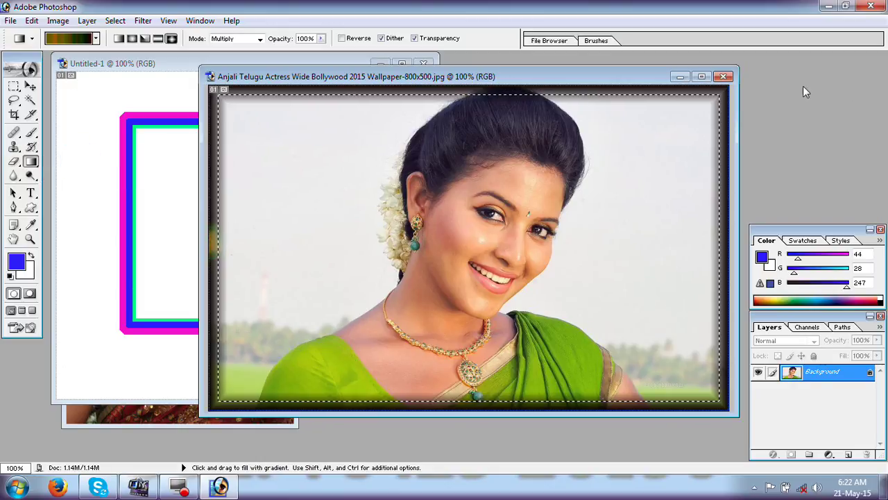
pyautogui.hotkey('ctrl', 'z')
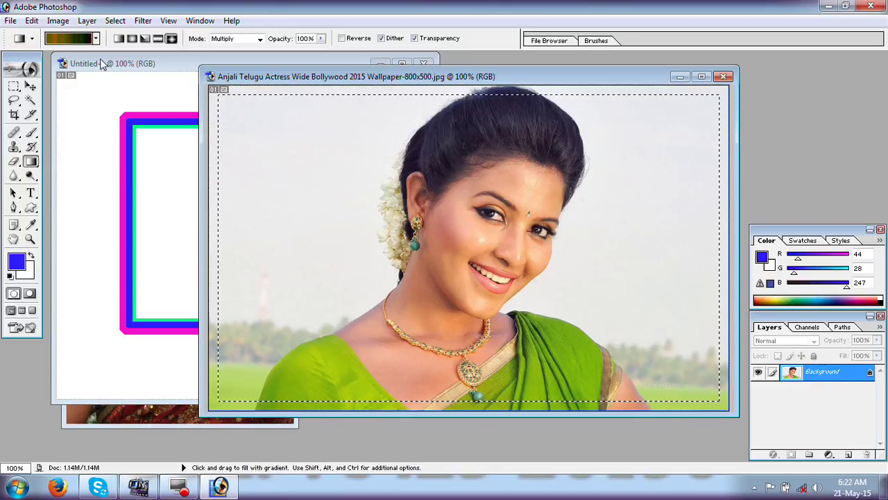
pyautogui.click(258, 38)
pyautogui.click(231, 49)
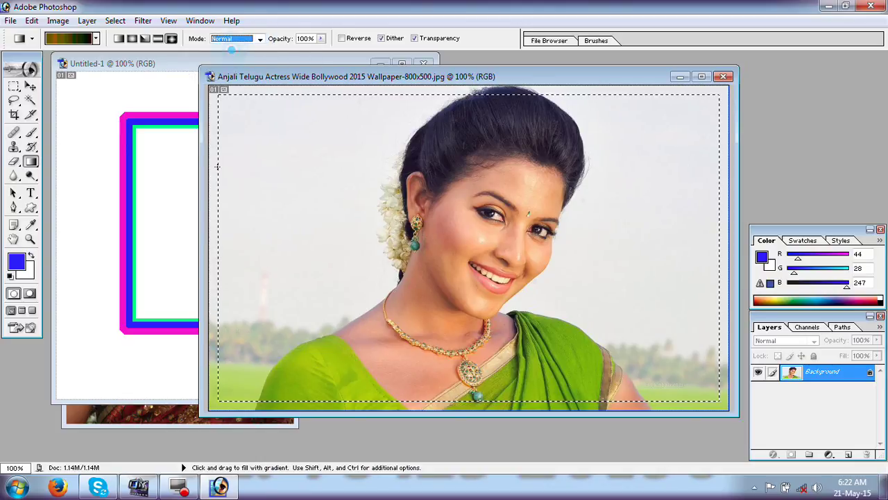
pyautogui.moveTo(210, 173); pyautogui.dragTo(263, 156)
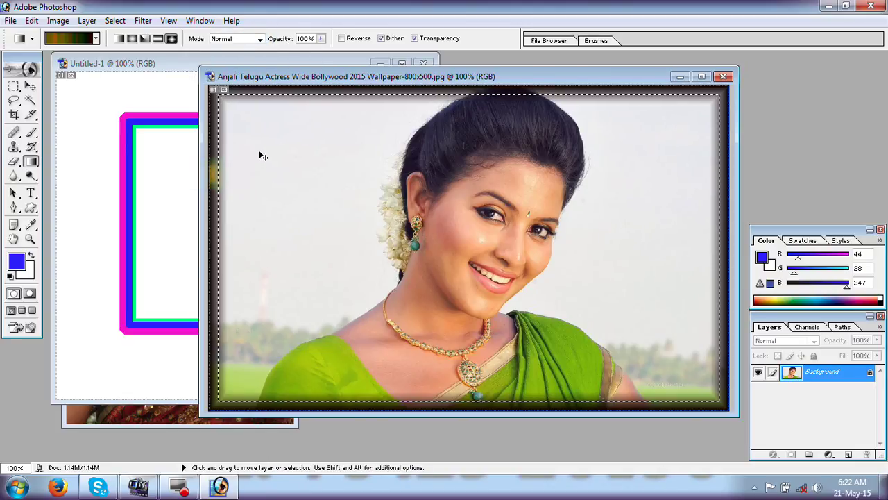
pyautogui.hotkey('ctrl', 'z')
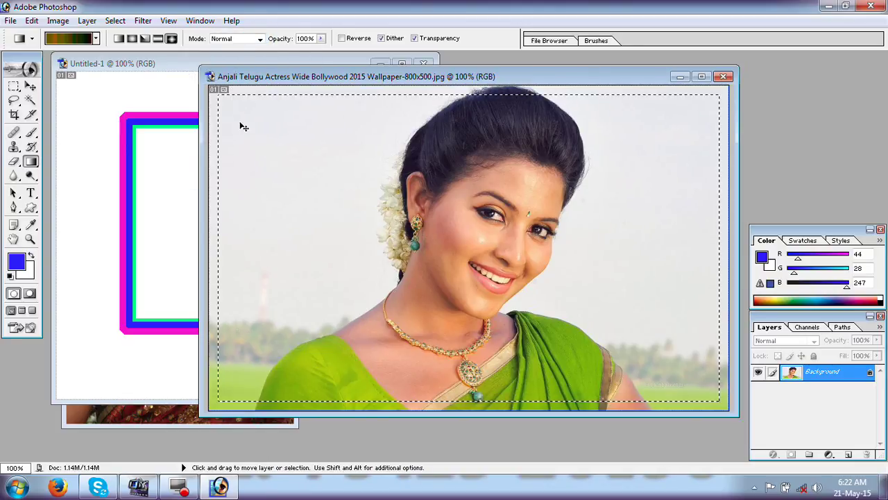
pyautogui.click(13, 146)
pyautogui.click(59, 159)
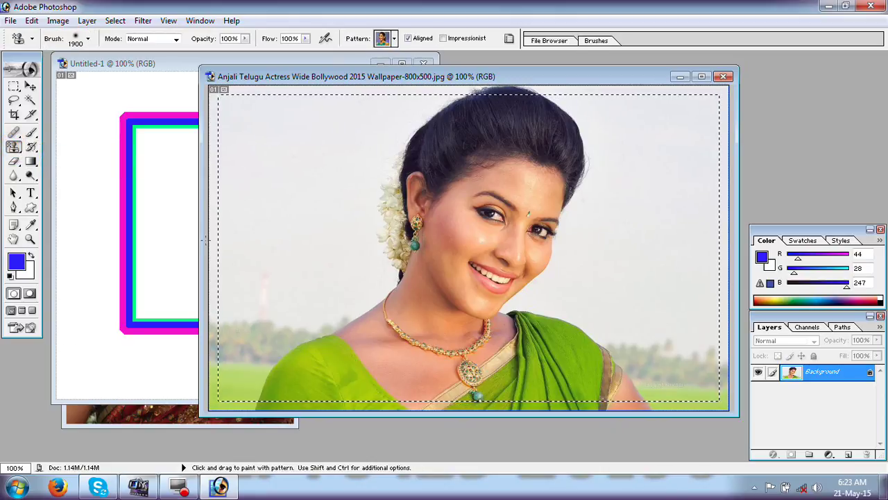
# Paint a trial pattern along the photo's top and left edges, undo it, and deselect
pyautogui.moveTo(213, 294); pyautogui.dragTo(219, 279)
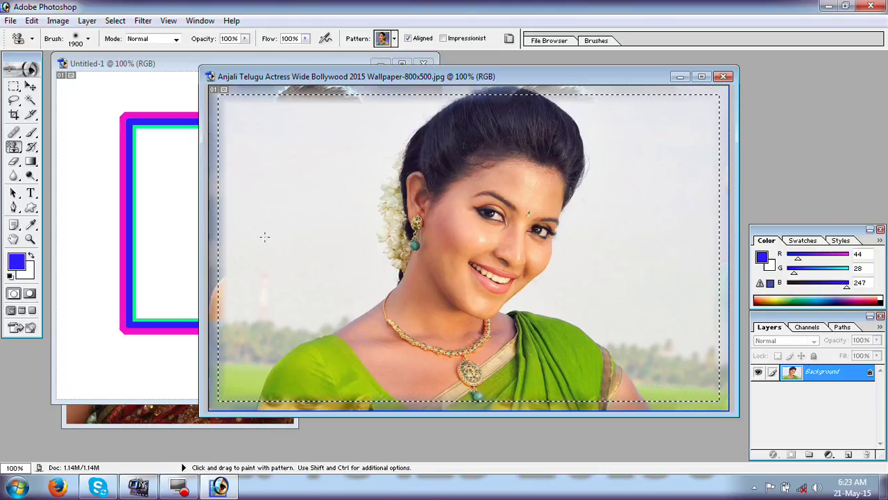
pyautogui.hotkey('ctrl', 'z')
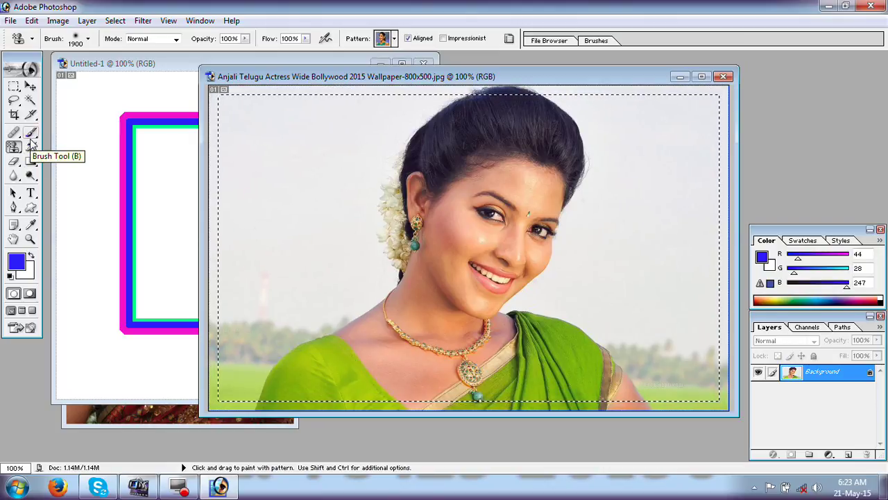
pyautogui.hotkey('ctrl', 'd')
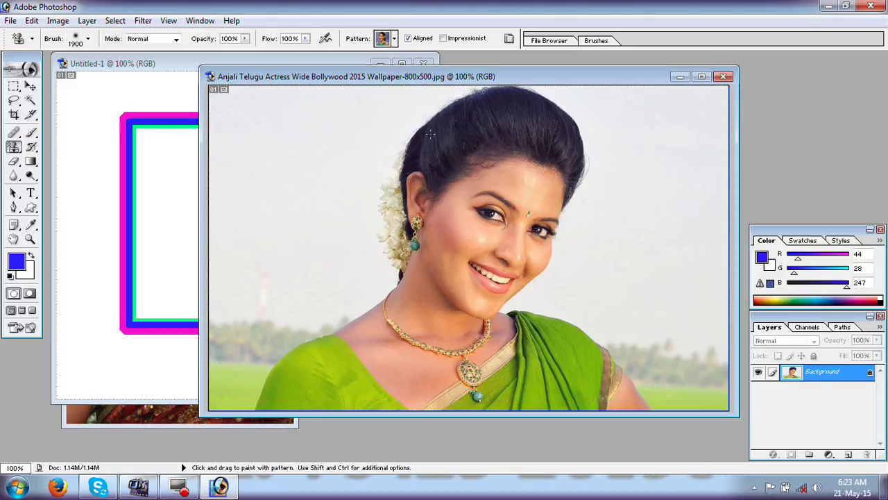
# Step backward on Untitled-1 to remove the coloured frame strokes, leaving a blank canvas
pyautogui.click(119, 68)
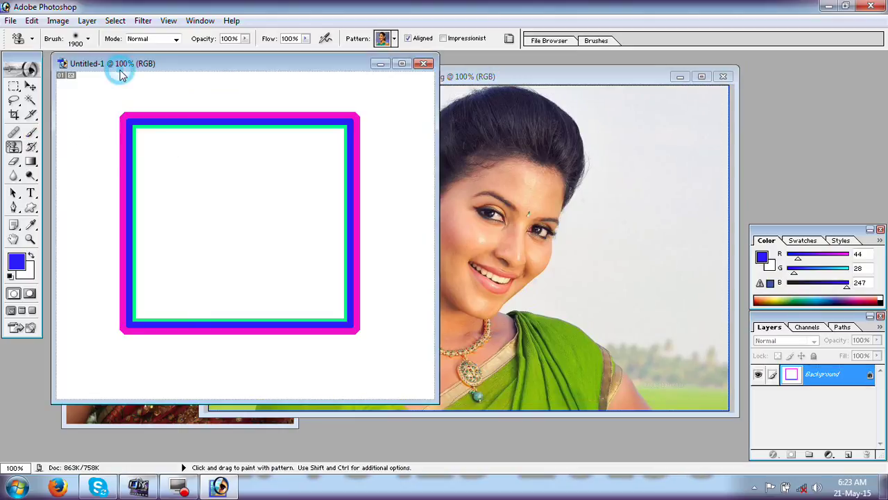
pyautogui.click(32, 20)
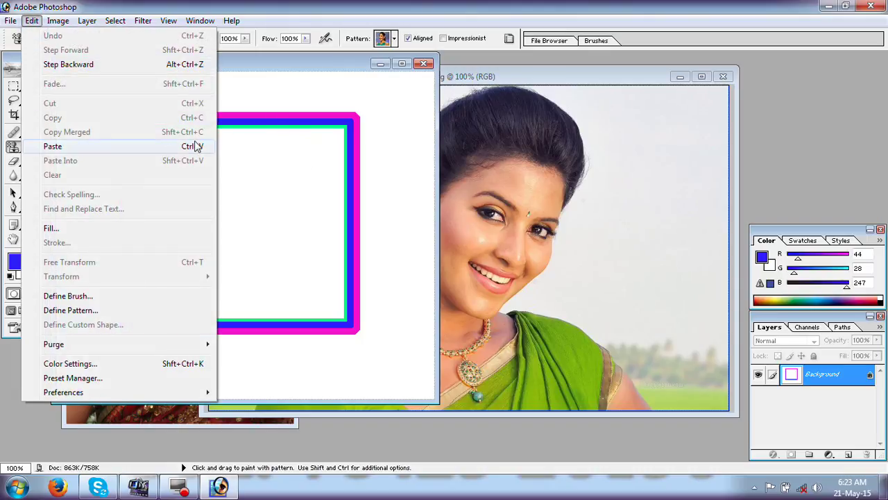
pyautogui.click(345, 171)
pyautogui.hotkey('ctrl', 'alt', 'z')
pyautogui.hotkey('ctrl', 'alt', 'z')
pyautogui.hotkey('ctrl', 'alt', 'z')
pyautogui.hotkey('ctrl', 'alt', 'z')
# Drag the portrait into Untitled-1 with the Move tool as Layer 1 and nudge it up and left
pyautogui.click(31, 86)
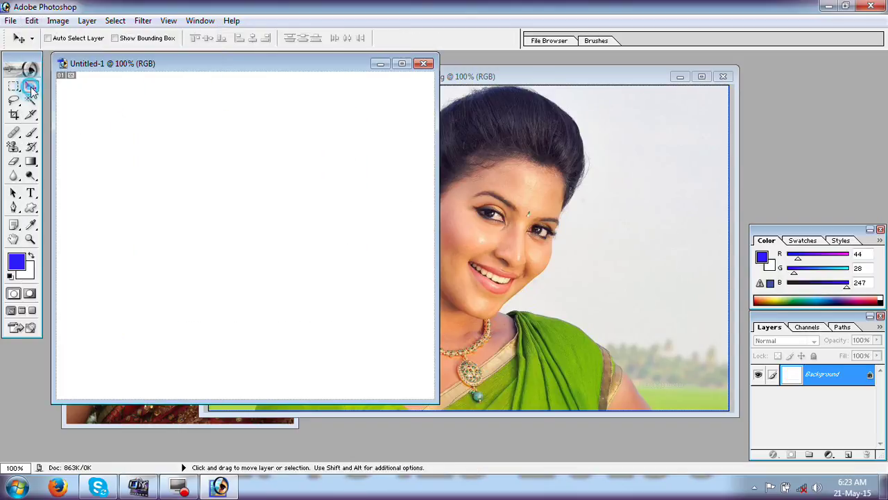
pyautogui.click(504, 249)
pyautogui.moveTo(504, 250); pyautogui.dragTo(332, 261)
pyautogui.moveTo(208, 216); pyautogui.dragTo(200, 209)
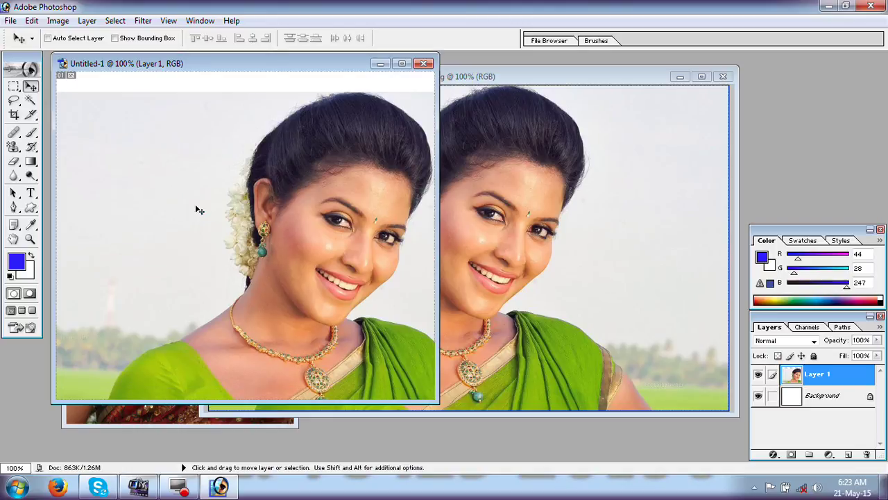
pyautogui.moveTo(103, 127); pyautogui.dragTo(217, 176)
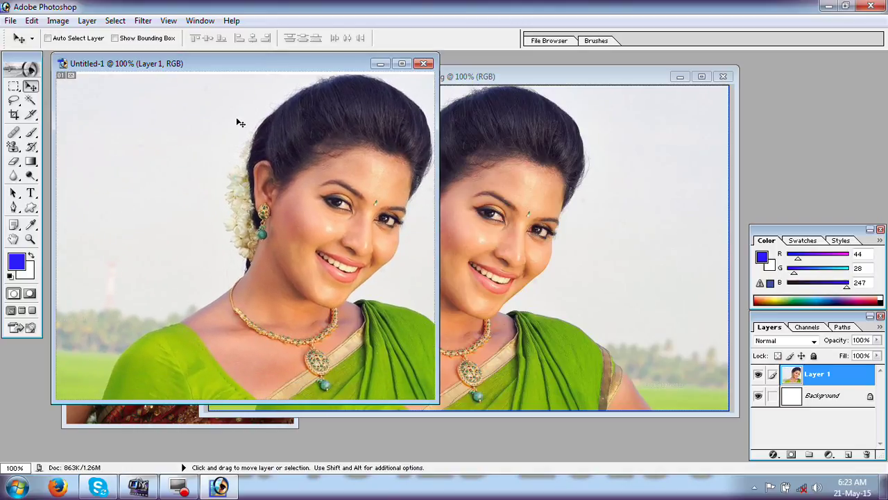
pyautogui.click(32, 20)
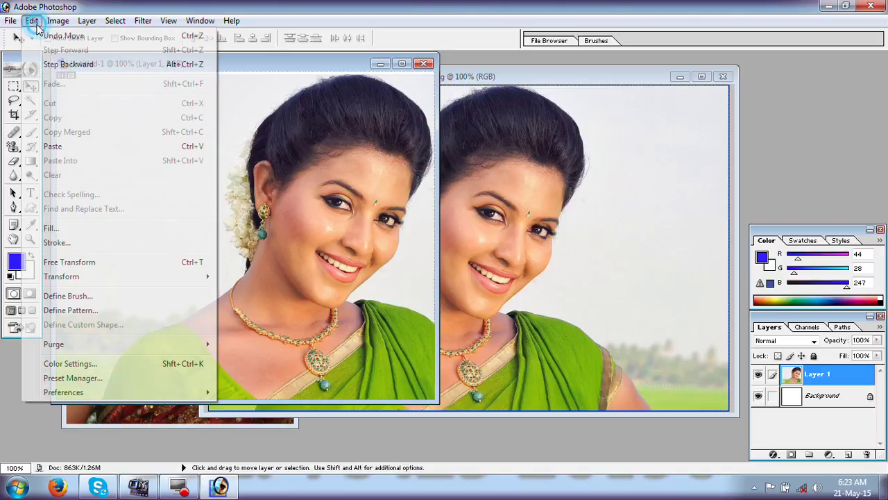
# Free Transform the portrait layer, shrinking and narrowing it and moving it toward the canvas centre
pyautogui.click(117, 263)
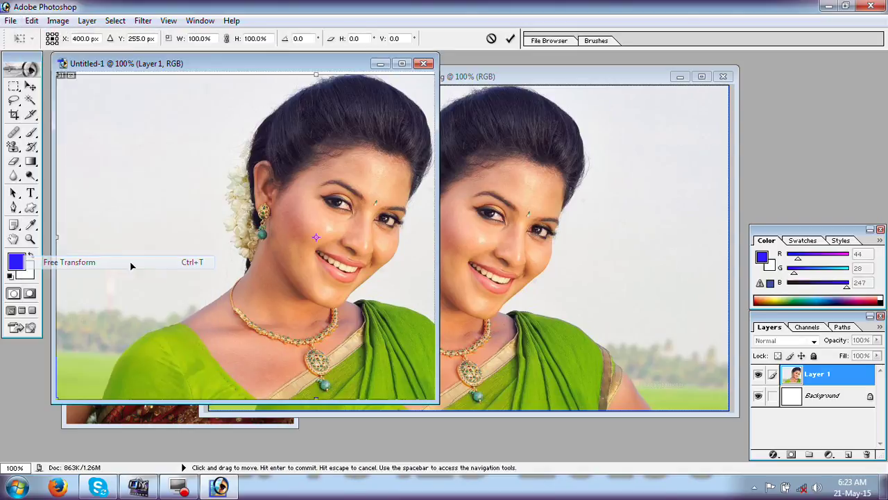
pyautogui.moveTo(208, 171); pyautogui.dragTo(179, 178)
pyautogui.moveTo(157, 148); pyautogui.dragTo(208, 204)
pyautogui.moveTo(258, 258); pyautogui.dragTo(164, 178)
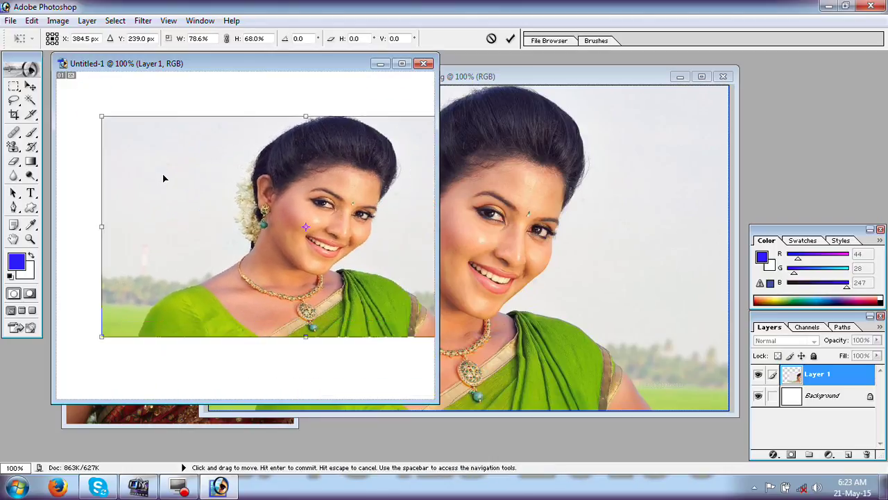
pyautogui.moveTo(260, 219); pyautogui.dragTo(200, 221)
pyautogui.moveTo(74, 222); pyautogui.dragTo(126, 226)
pyautogui.moveTo(261, 239); pyautogui.dragTo(224, 248)
pyautogui.moveTo(301, 242); pyautogui.dragTo(274, 258)
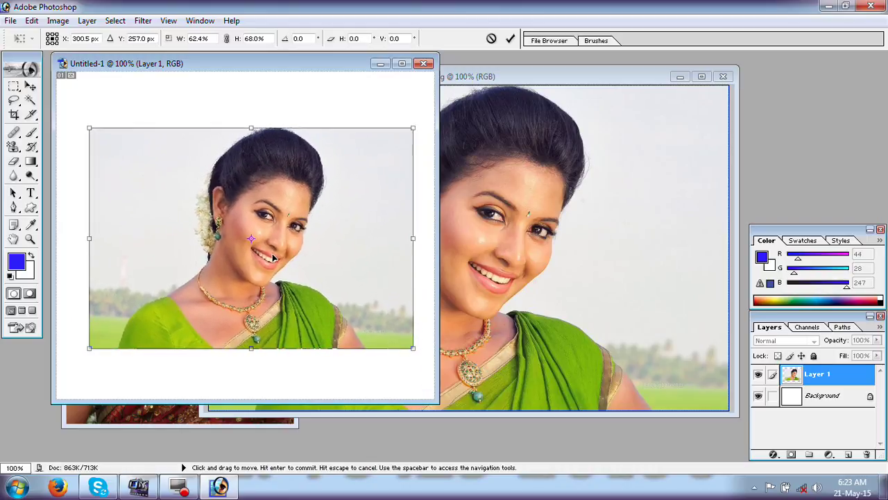
# Fine-tune the portrait's height and corner to about W 61% and H 59.4%, then commit
pyautogui.moveTo(260, 128)
pyautogui.mouseDown()
pyautogui.moveTo(260, 176)
pyautogui.moveTo(266, 128)
pyautogui.moveTo(266, 136)
pyautogui.mouseUp()
pyautogui.moveTo(252, 349)
pyautogui.mouseDown()
pyautogui.moveTo(265, 319)
pyautogui.moveTo(258, 352)
pyautogui.moveTo(262, 345)
pyautogui.mouseUp()
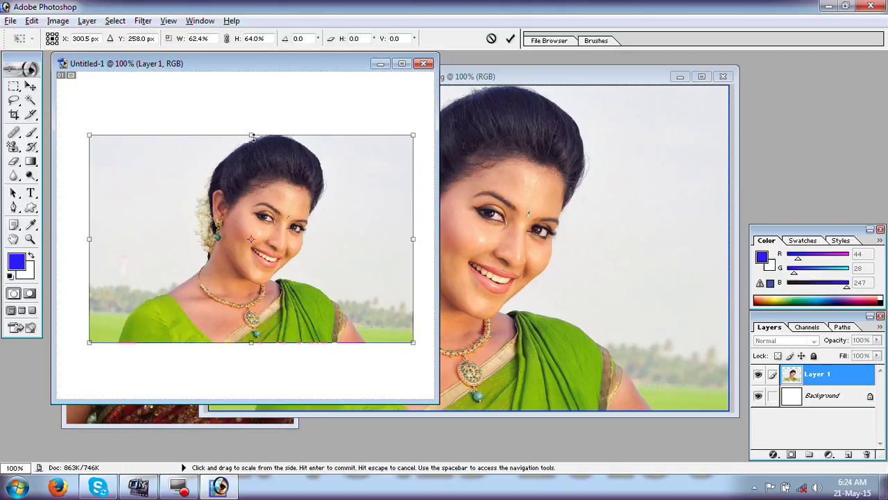
pyautogui.moveTo(253, 135); pyautogui.dragTo(253, 131)
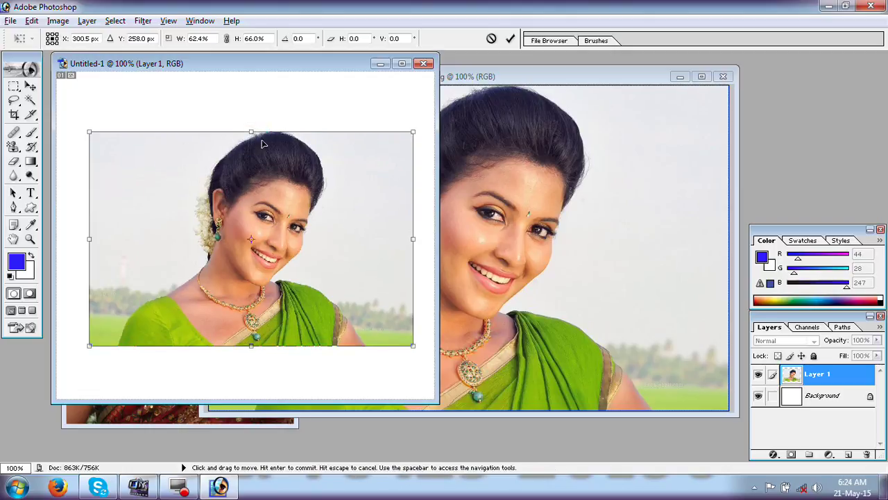
pyautogui.moveTo(253, 132)
pyautogui.mouseDown()
pyautogui.moveTo(263, 107)
pyautogui.moveTo(263, 140)
pyautogui.mouseUp()
pyautogui.moveTo(413, 338); pyautogui.dragTo(389, 369)
pyautogui.moveTo(341, 298); pyautogui.dragTo(339, 279)
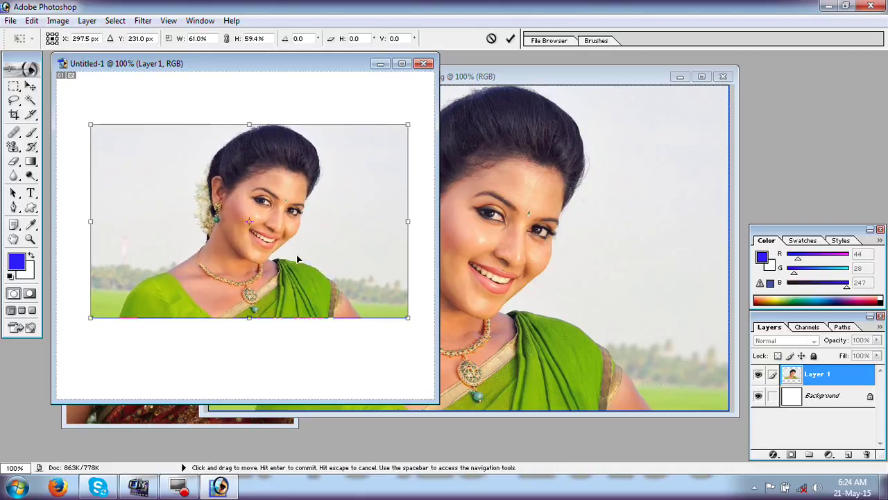
pyautogui.click(28, 21)
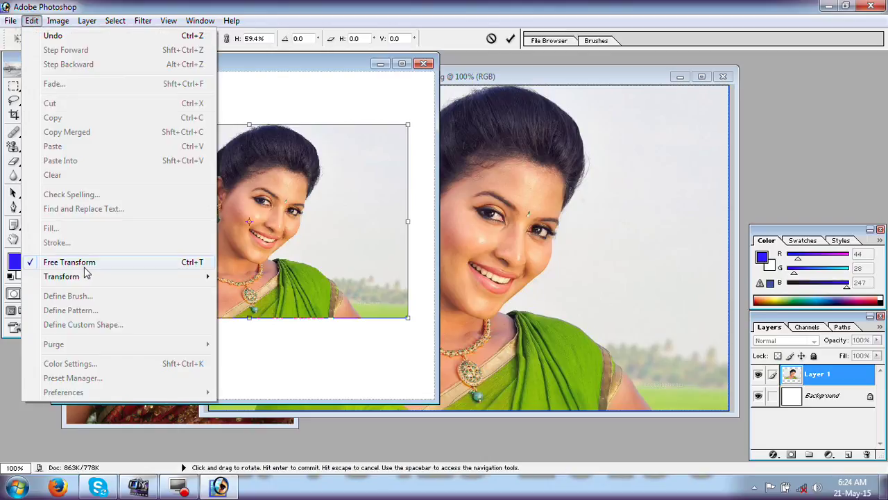
pyautogui.click(354, 223)
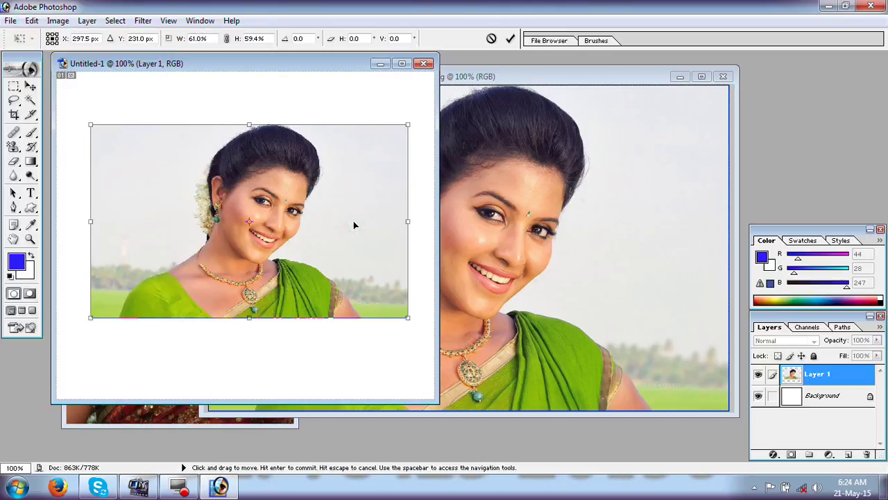
pyautogui.press('Return')
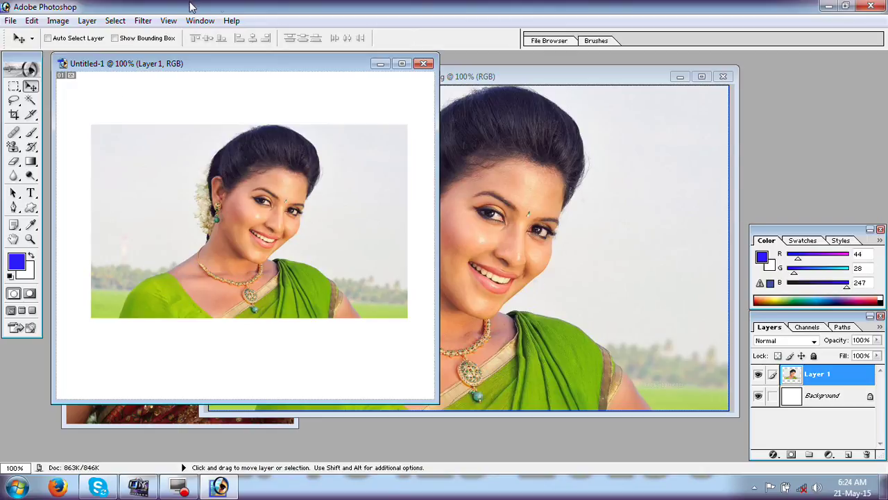
pyautogui.click(31, 21)
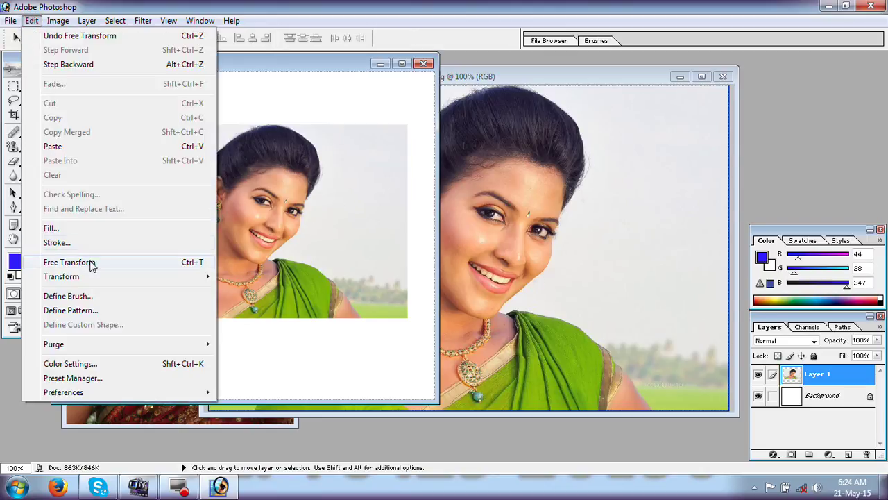
pyautogui.click(90, 261)
pyautogui.click(32, 21)
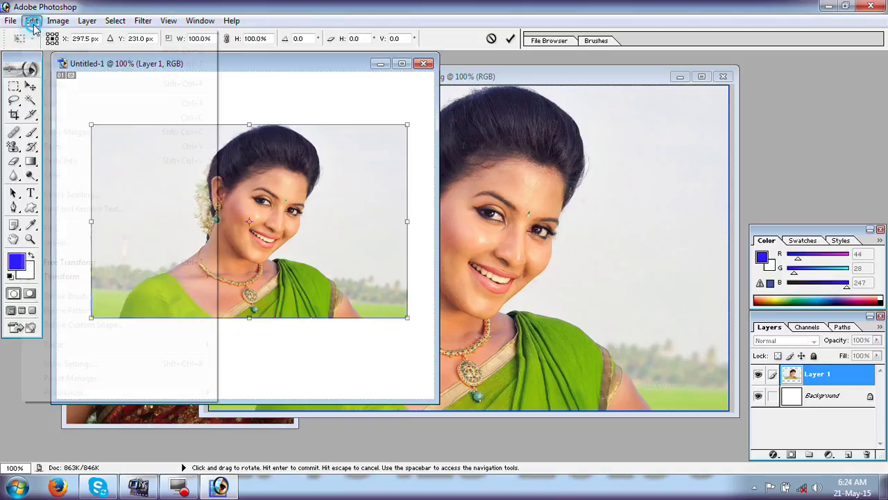
pyautogui.moveTo(94, 281)
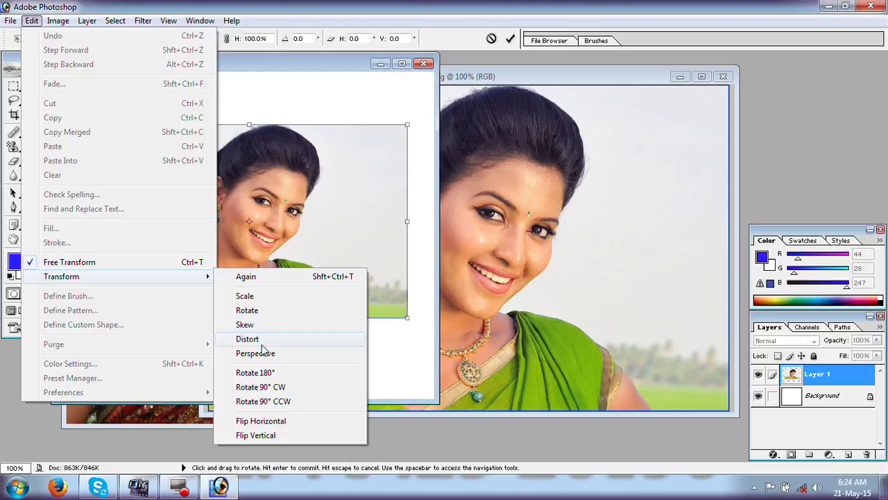
pyautogui.click(302, 223)
pyautogui.rightClick(280, 213)
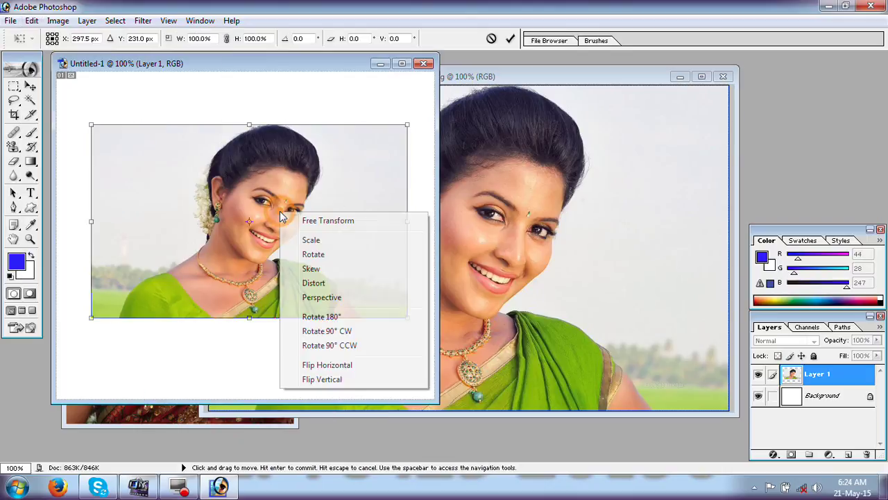
pyautogui.click(312, 241)
pyautogui.moveTo(408, 317); pyautogui.dragTo(396, 268)
pyautogui.rightClick(319, 248)
pyautogui.click(354, 291)
pyautogui.hotkey('ctrl', 'z')
pyautogui.rightClick(333, 251)
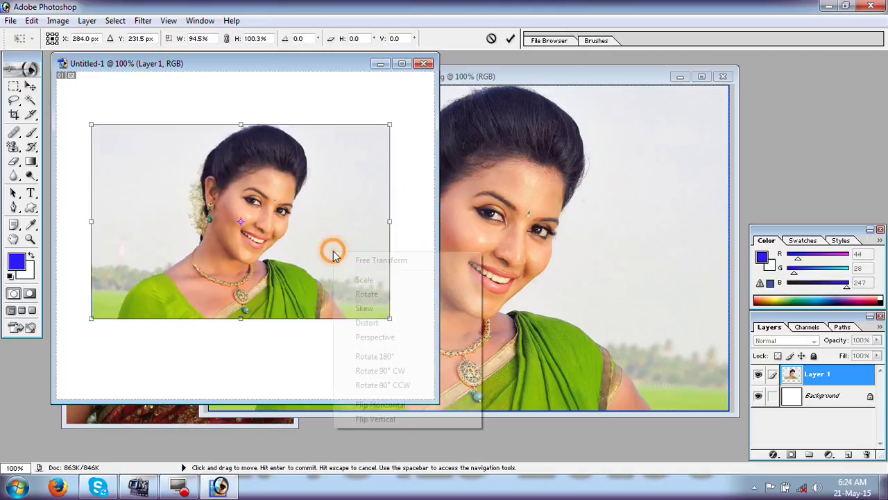
pyautogui.click(366, 308)
pyautogui.moveTo(388, 221); pyautogui.dragTo(343, 317)
pyautogui.moveTo(399, 302); pyautogui.dragTo(349, 275)
pyautogui.press('Return')
pyautogui.hotkey('ctrl', 'z')
pyautogui.hotkey('ctrl', 't')
pyautogui.rightClick(286, 238)
pyautogui.click(336, 311)
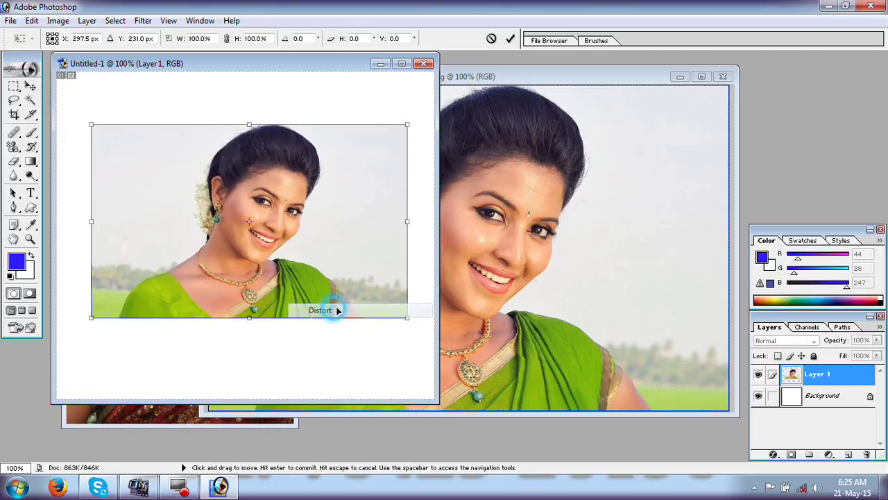
pyautogui.moveTo(406, 319); pyautogui.dragTo(353, 304)
pyautogui.moveTo(384, 377); pyautogui.dragTo(403, 378)
pyautogui.hotkey('ctrl', 'z')
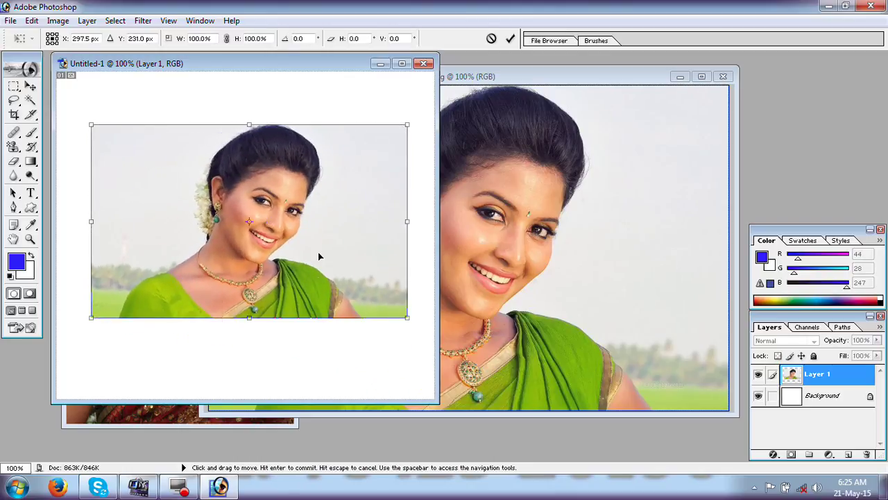
pyautogui.rightClick(319, 249)
pyautogui.click(370, 337)
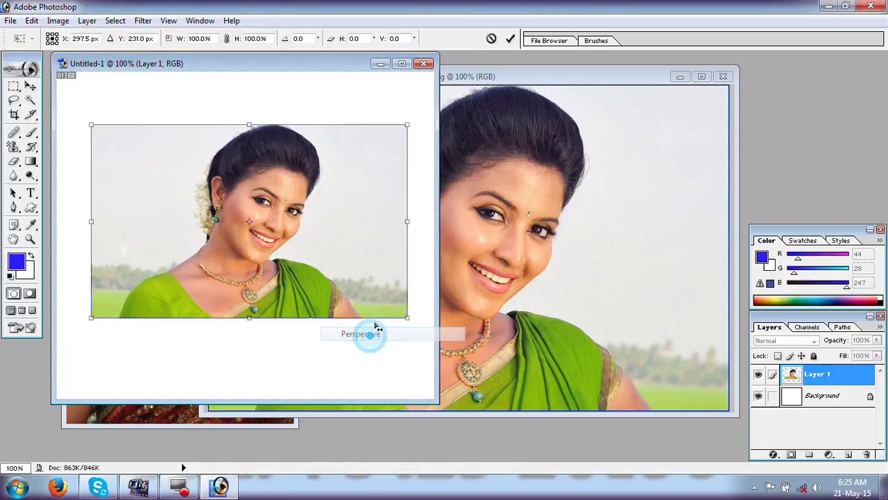
pyautogui.moveTo(407, 318); pyautogui.dragTo(359, 274)
pyautogui.press('Escape')
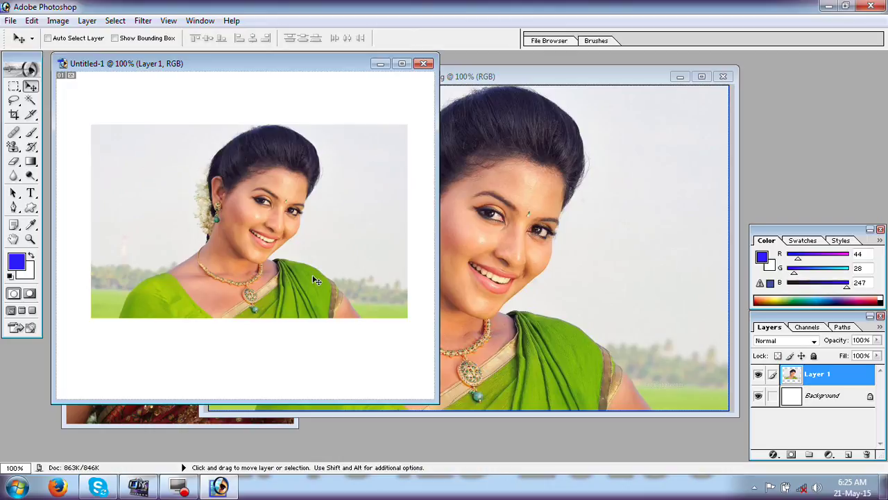
pyautogui.hotkey('ctrl', 't')
pyautogui.rightClick(286, 264)
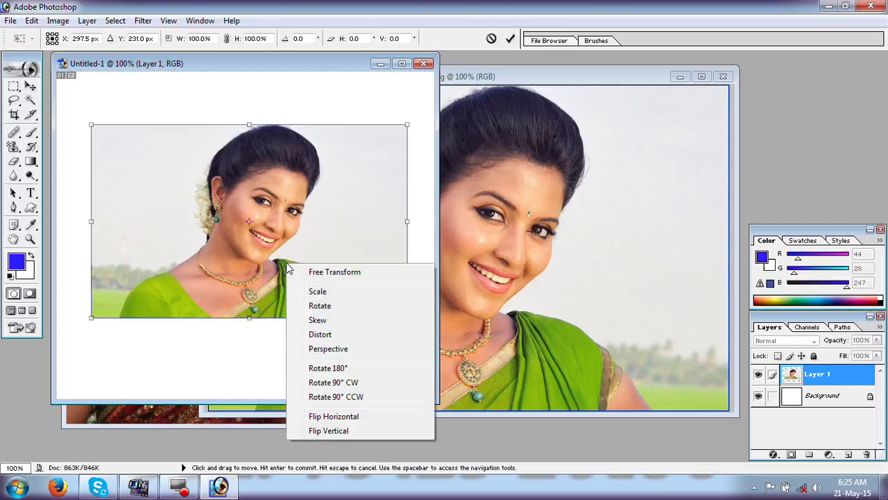
pyautogui.click(340, 369)
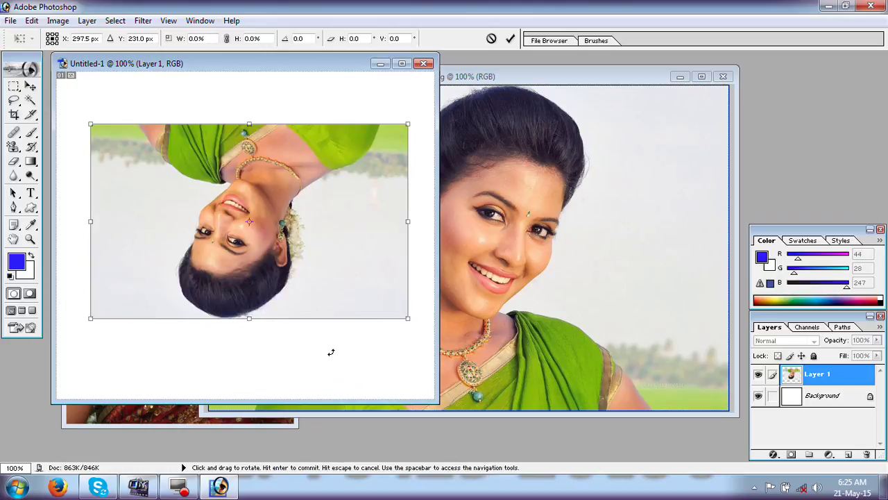
pyautogui.rightClick(314, 268)
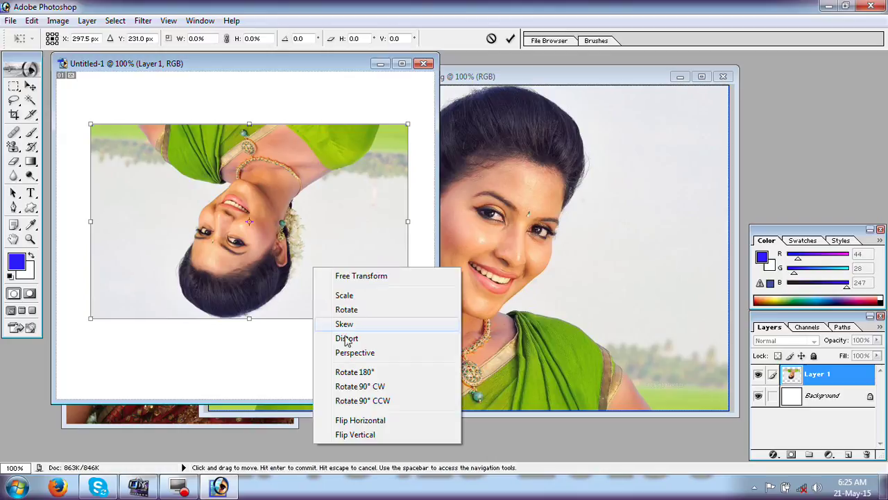
pyautogui.click(366, 389)
pyautogui.rightClick(289, 283)
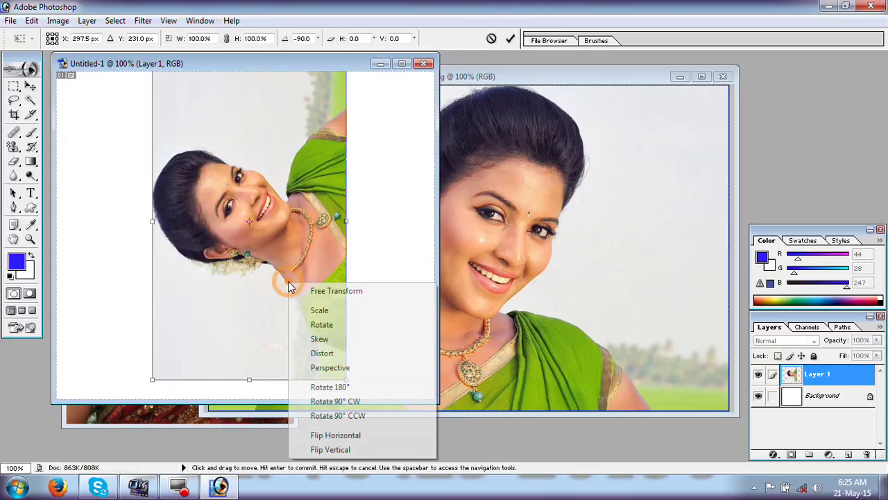
pyautogui.click(356, 415)
pyautogui.rightClick(336, 283)
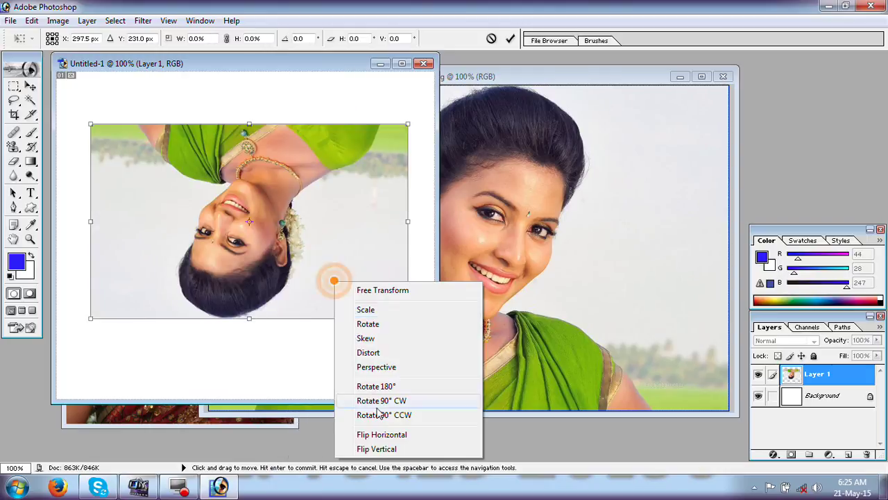
pyautogui.click(382, 415)
pyautogui.rightClick(315, 274)
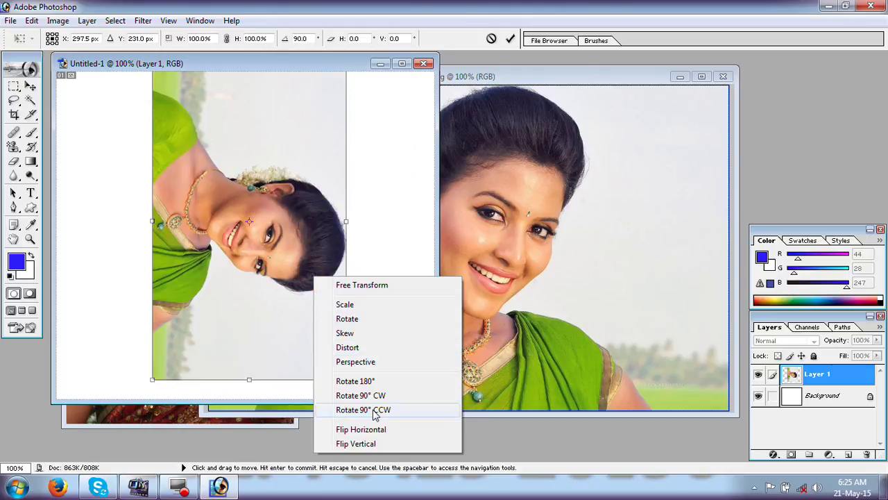
pyautogui.click(330, 410)
pyautogui.rightClick(292, 257)
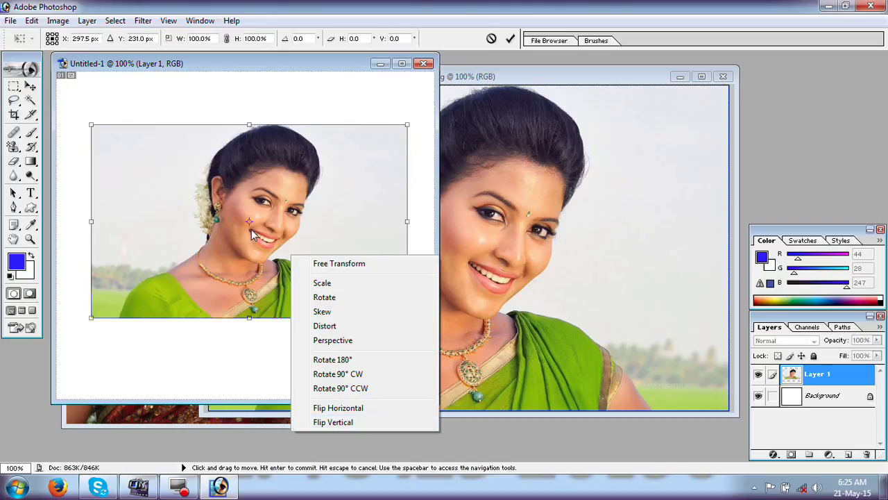
pyautogui.click(233, 183)
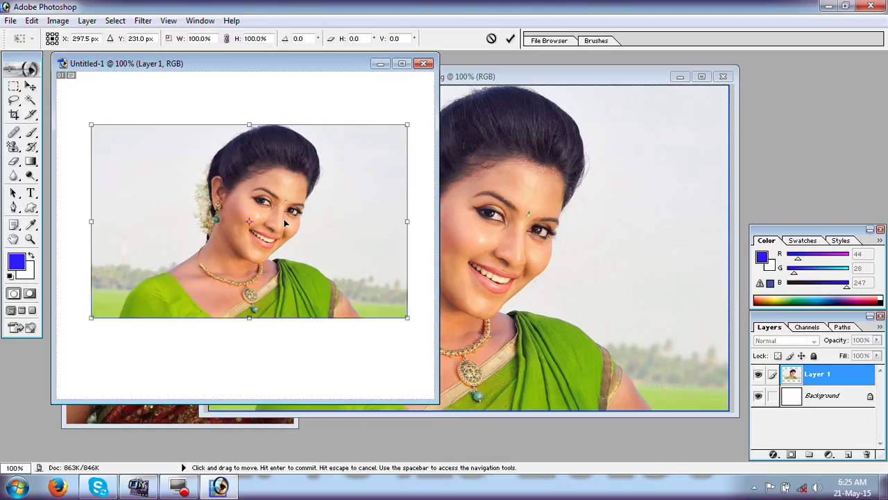
# Flip the portrait layer horizontally, revert a trial vertical flip, and commit the transform
pyautogui.rightClick(309, 225)
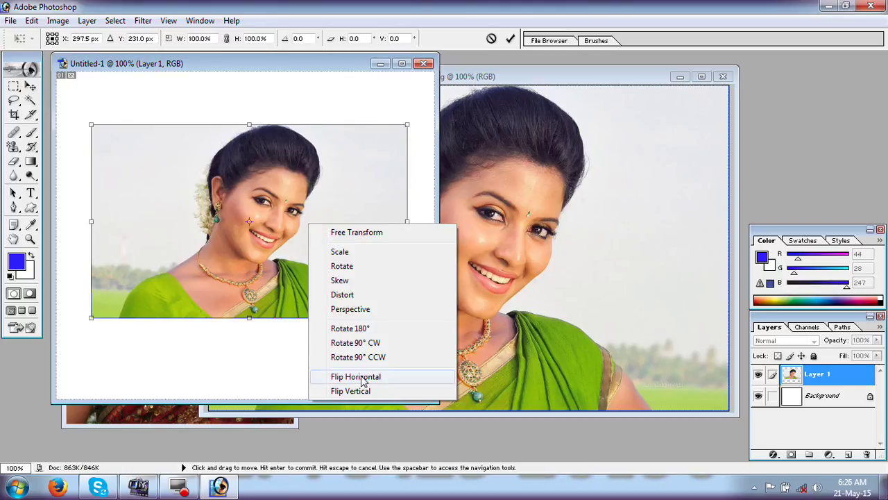
pyautogui.click(361, 379)
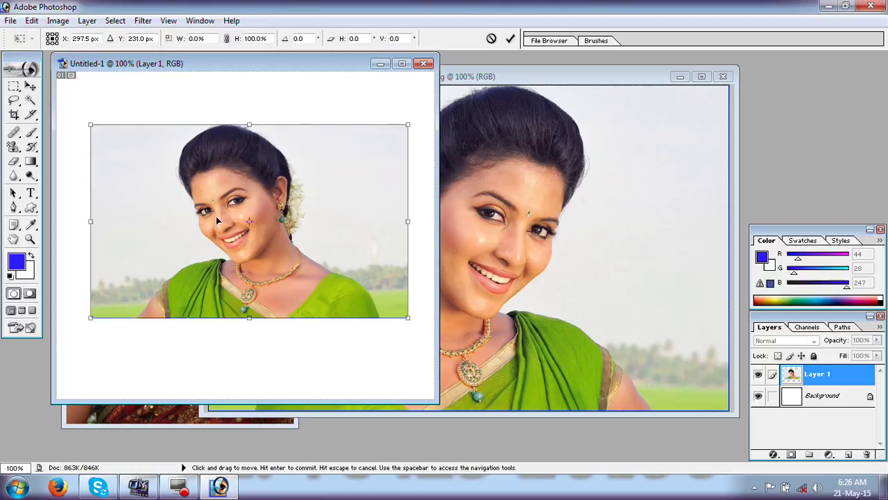
pyautogui.rightClick(228, 227)
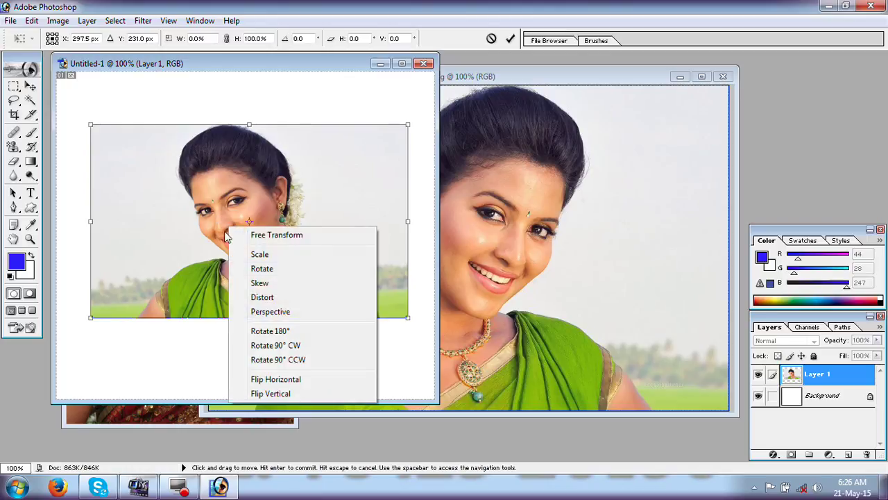
pyautogui.click(269, 393)
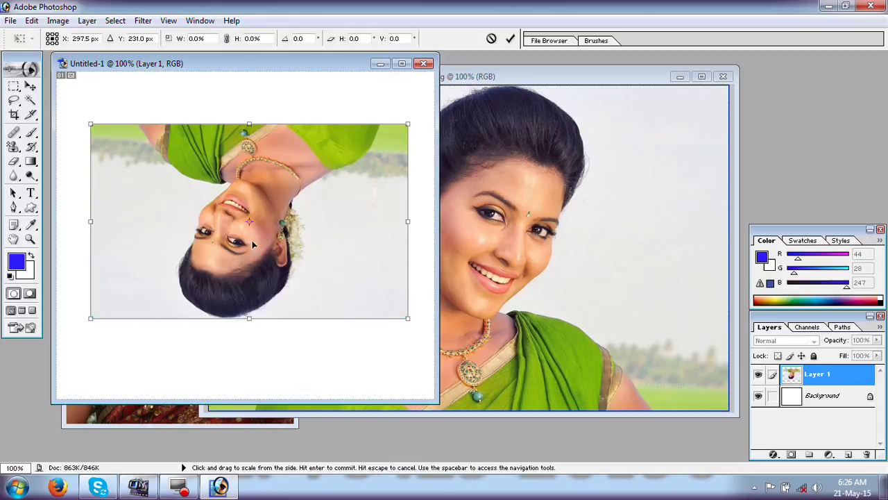
pyautogui.hotkey('ctrl', 'z')
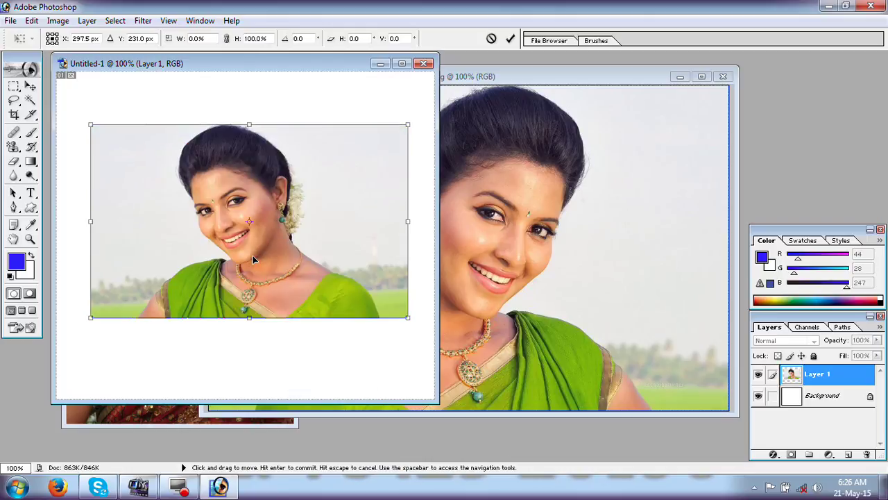
pyautogui.press('Return')
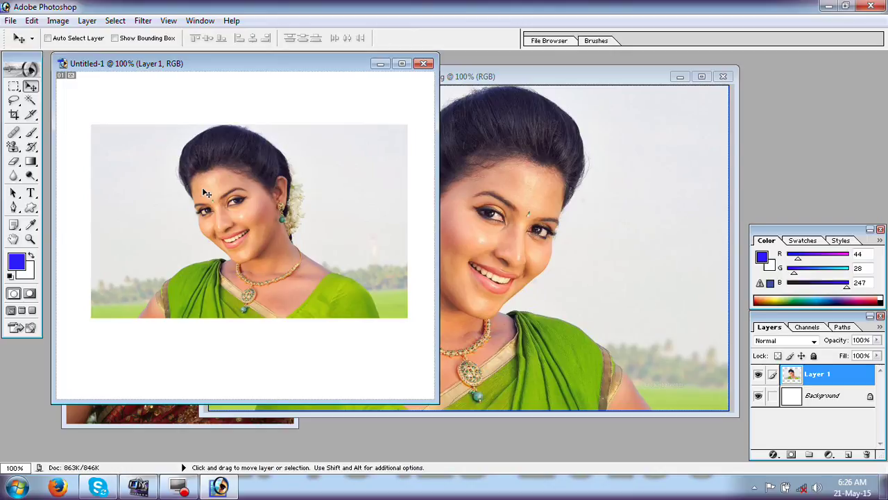
# Transform the portrait to stretch from the canvas top to bottom across the left half
pyautogui.hotkey('ctrl', 't')
pyautogui.moveTo(399, 218)
pyautogui.mouseDown()
pyautogui.moveTo(329, 195)
pyautogui.moveTo(391, 213)
pyautogui.moveTo(384, 216)
pyautogui.mouseUp()
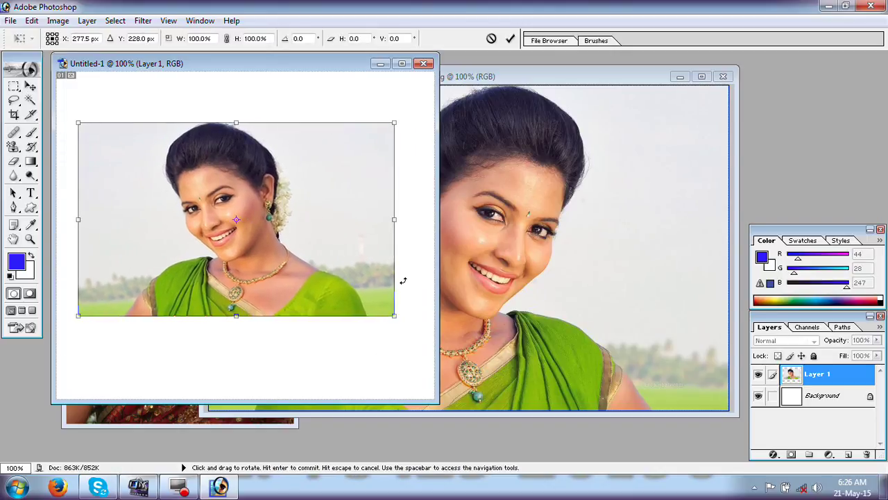
pyautogui.moveTo(396, 318); pyautogui.dragTo(354, 321)
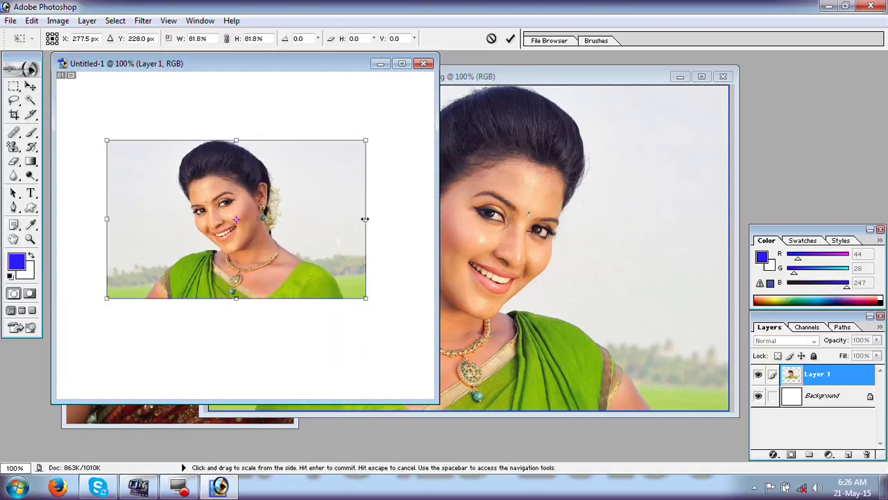
pyautogui.moveTo(366, 218); pyautogui.dragTo(257, 219)
pyautogui.moveTo(206, 140); pyautogui.dragTo(206, 70)
pyautogui.moveTo(105, 182); pyautogui.dragTo(57, 184)
pyautogui.moveTo(166, 294); pyautogui.dragTo(160, 400)
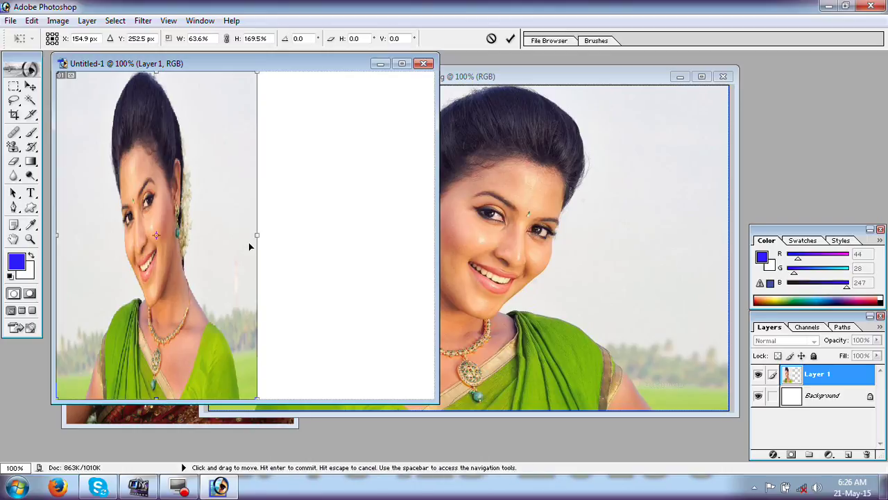
# Flip the stretched portrait horizontally, commit, and drag a duplicate onto the right half
pyautogui.rightClick(204, 236)
pyautogui.click(273, 390)
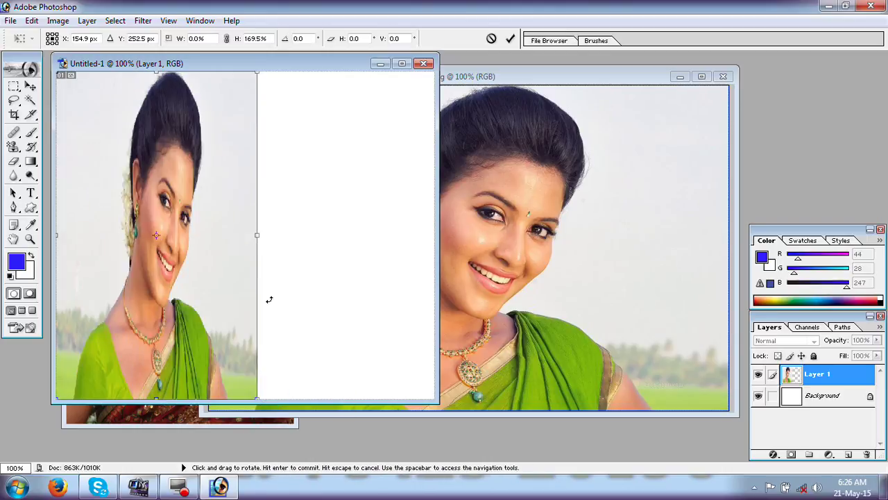
pyautogui.moveTo(256, 234)
pyautogui.mouseDown()
pyautogui.moveTo(243, 238)
pyautogui.moveTo(254, 238)
pyautogui.mouseUp()
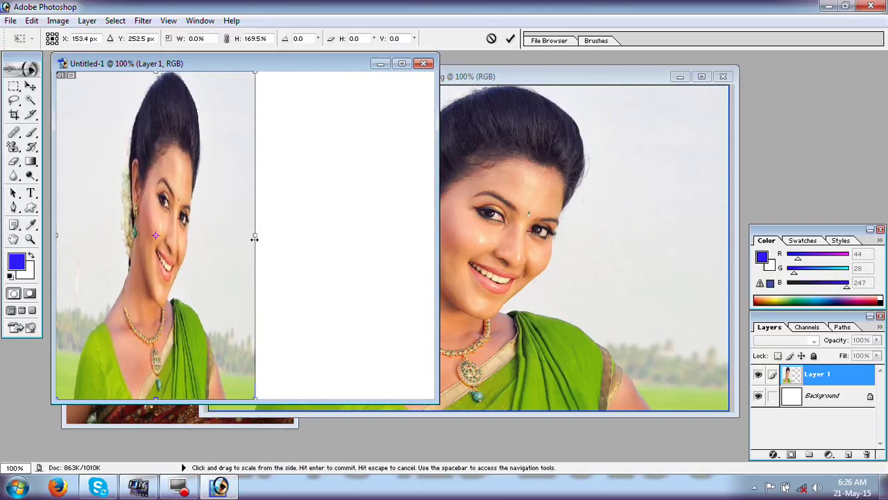
pyautogui.press('Return')
pyautogui.moveTo(184, 245); pyautogui.dragTo(373, 230)
# Narrow the Layer 1 copy from its left side and Layer 1 from its right side
pyautogui.hotkey('ctrl', 't')
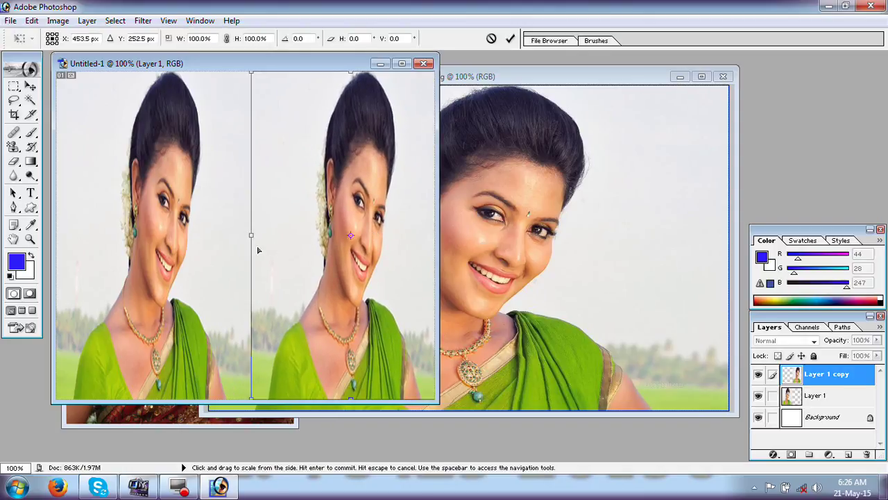
pyautogui.moveTo(251, 235); pyautogui.dragTo(270, 236)
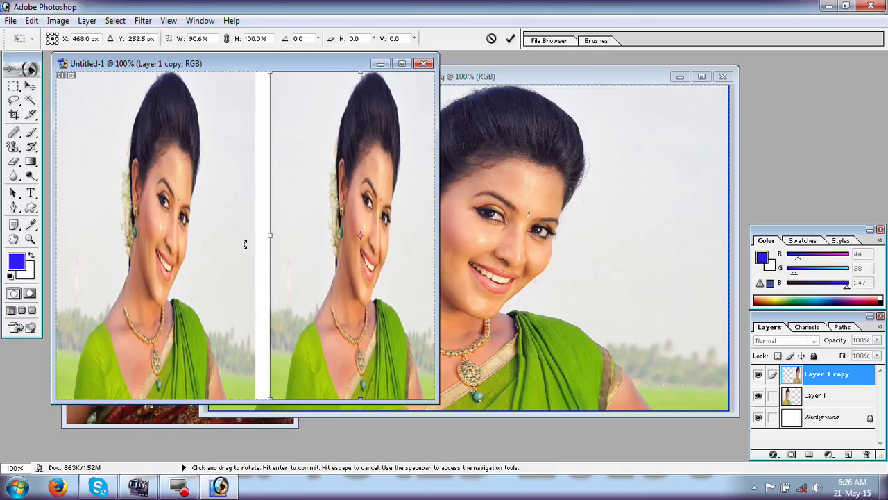
pyautogui.press('Return')
pyautogui.rightClick(198, 238)
pyautogui.click(228, 246)
pyautogui.hotkey('ctrl', 't')
pyautogui.moveTo(255, 235); pyautogui.dragTo(238, 234)
pyautogui.press('Return')
# Widen the Layer 1 copy leftward until it meets the left portrait, closing the white gap
pyautogui.rightClick(321, 241)
pyautogui.click(333, 248)
pyautogui.hotkey('ctrl', 't')
pyautogui.moveTo(270, 233); pyautogui.dragTo(241, 235)
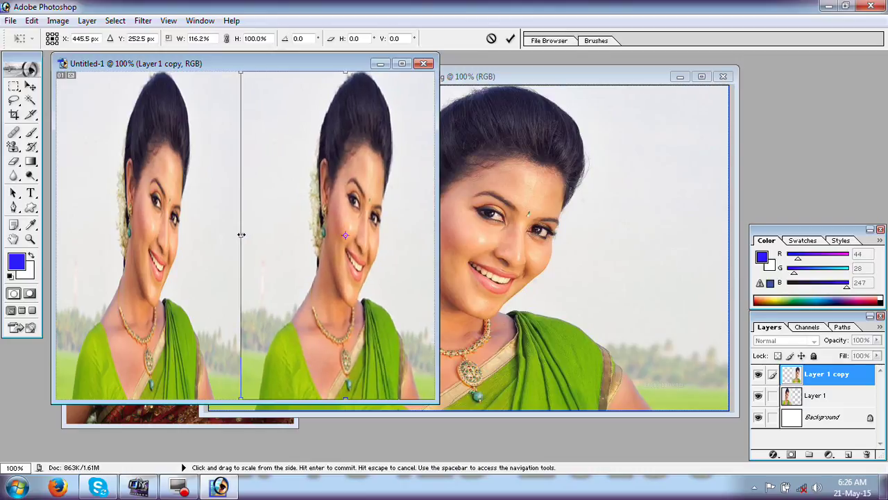
pyautogui.press('Return')
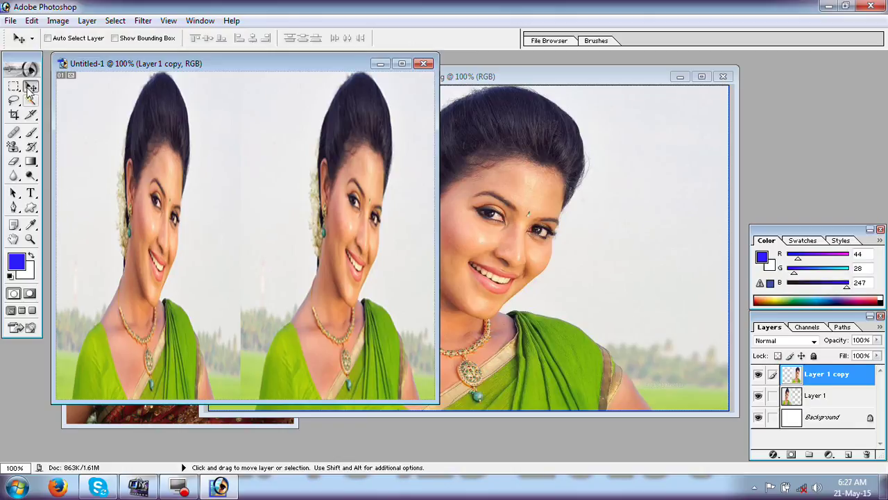
# Make a first Flip Horizontal attempt on the copy using Free Transform
pyautogui.click(34, 21)
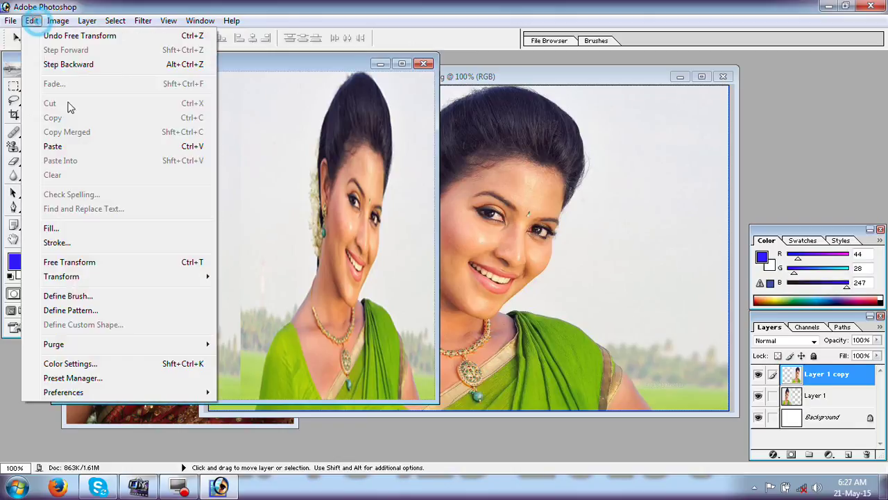
pyautogui.click(119, 260)
pyautogui.rightClick(330, 264)
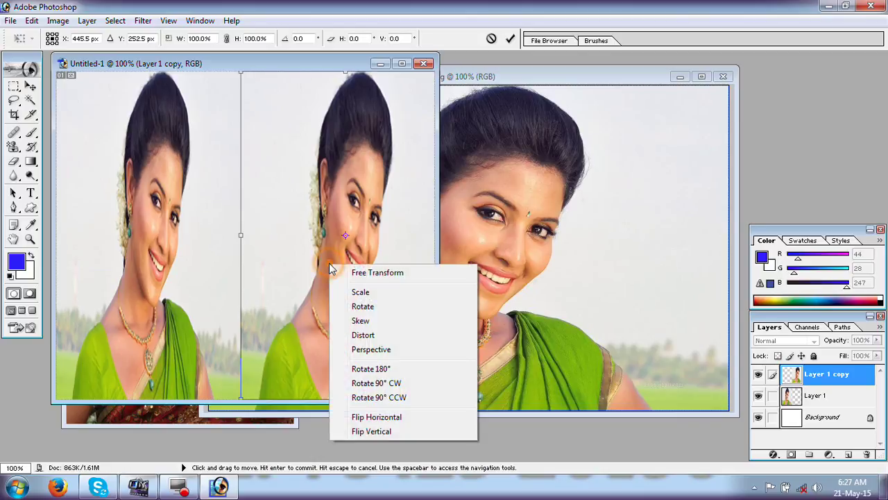
pyautogui.click(385, 418)
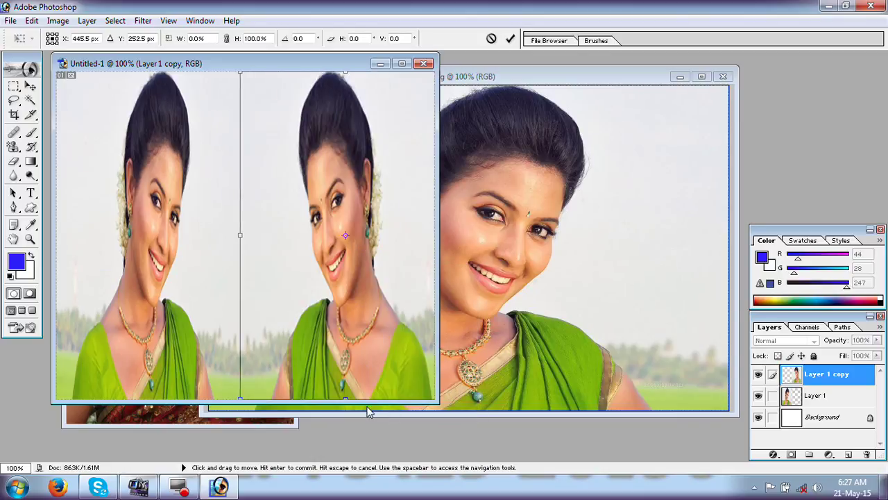
pyautogui.click(368, 411)
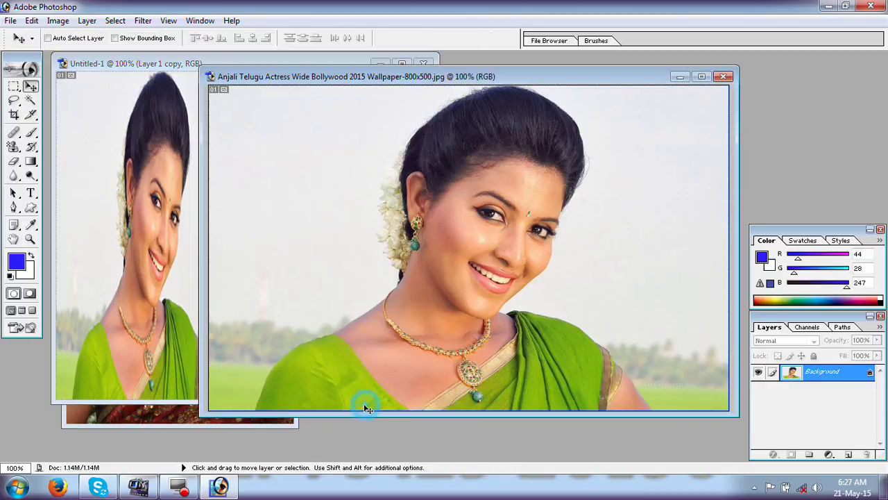
# In Untitled-1, select Layer 1 copy, flip it horizontally and commit the transform
pyautogui.click(169, 70)
pyautogui.rightClick(366, 201)
pyautogui.click(369, 205)
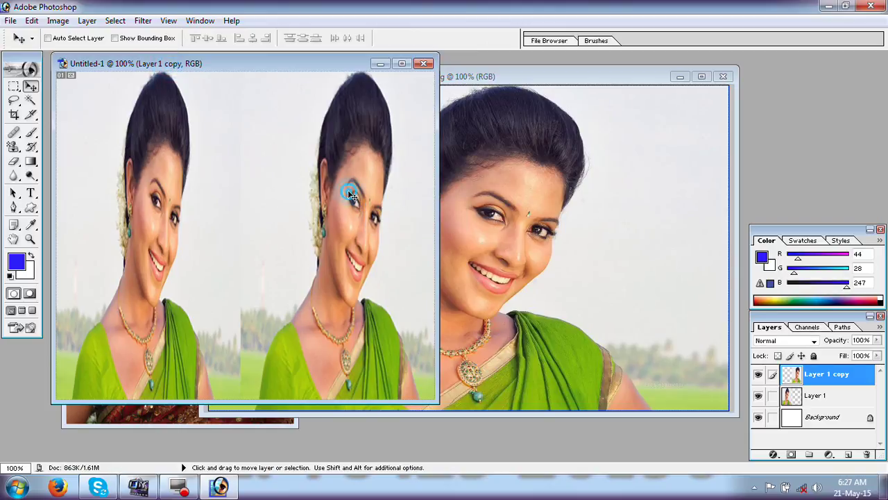
pyautogui.hotkey('ctrl', 't')
pyautogui.rightClick(363, 193)
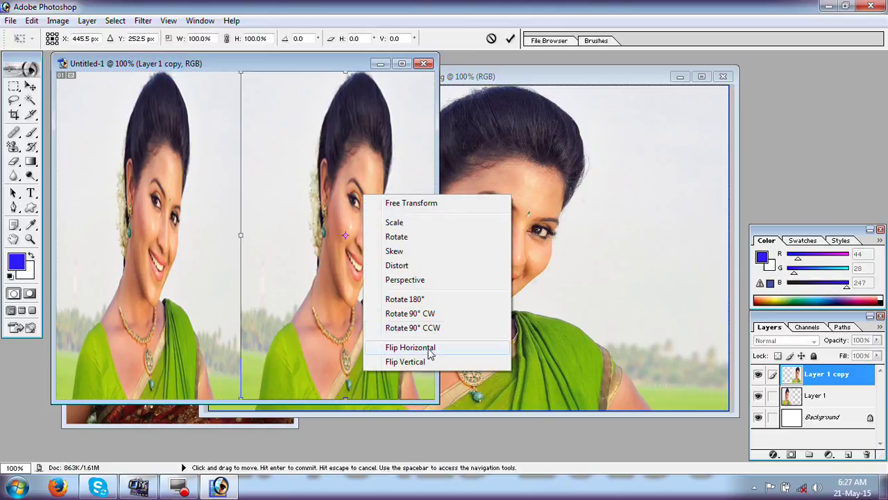
pyautogui.click(427, 344)
pyautogui.press('Return')
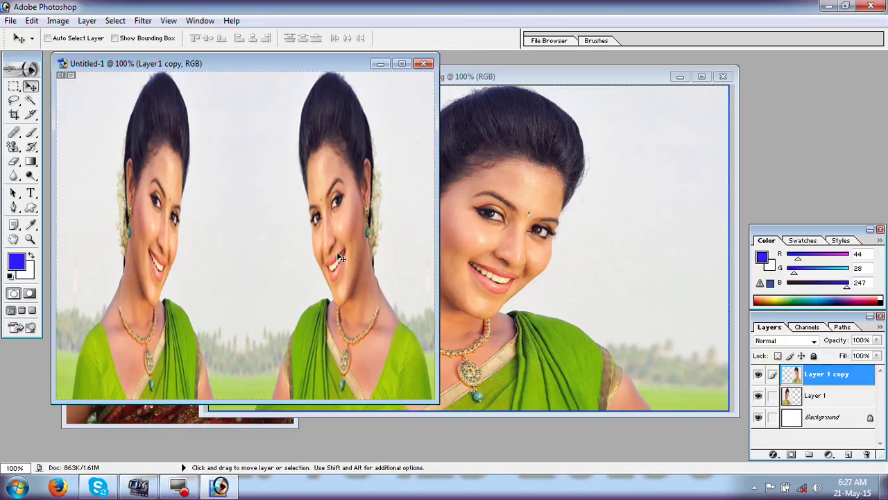
# Make the wallpaper portrait the active document and set the Brush tool to a 175 px preset
pyautogui.click(35, 22)
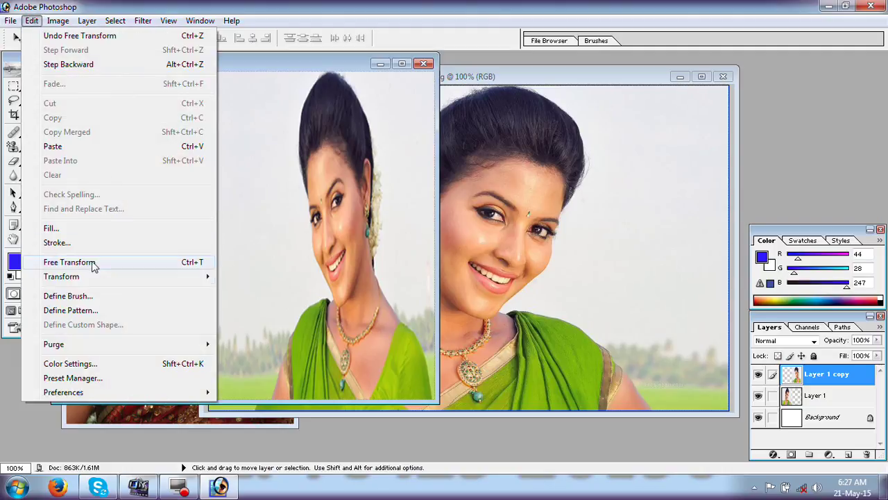
pyautogui.moveTo(90, 280)
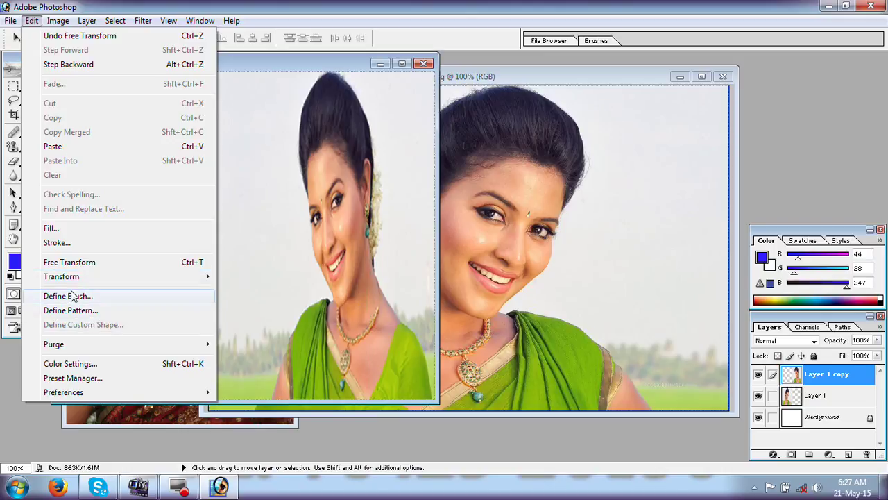
pyautogui.click(469, 68)
pyautogui.click(469, 71)
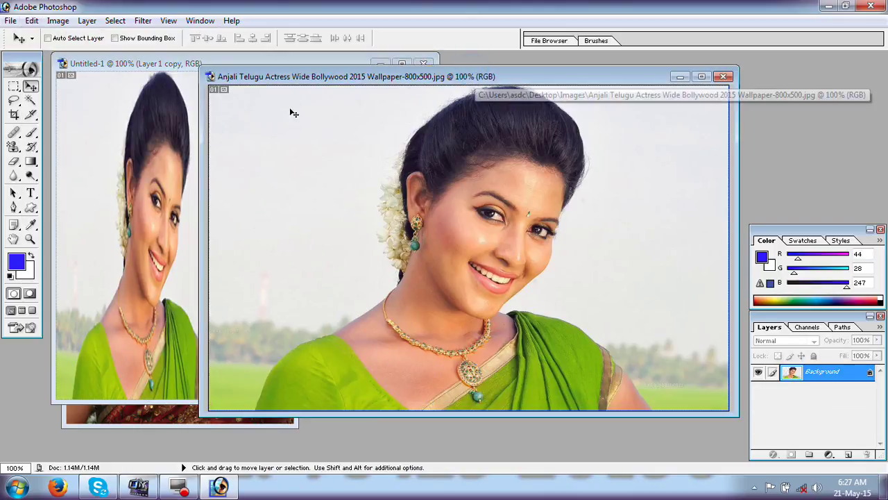
pyautogui.click(30, 134)
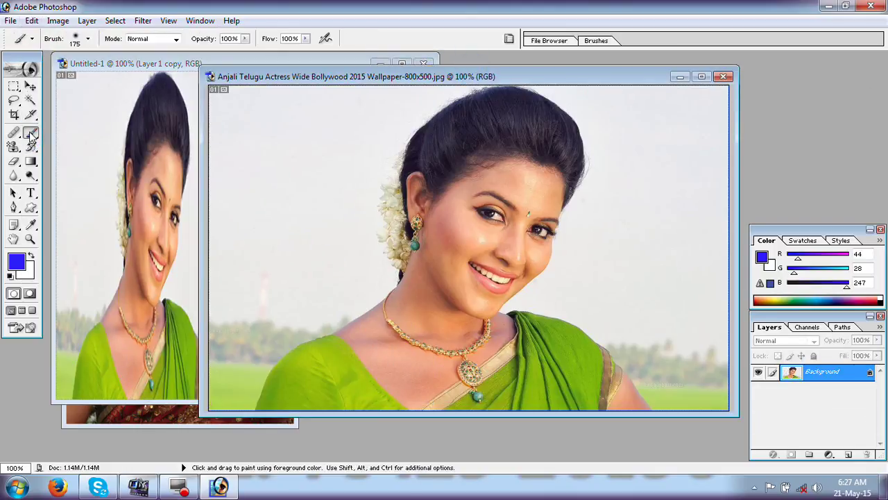
pyautogui.click(88, 39)
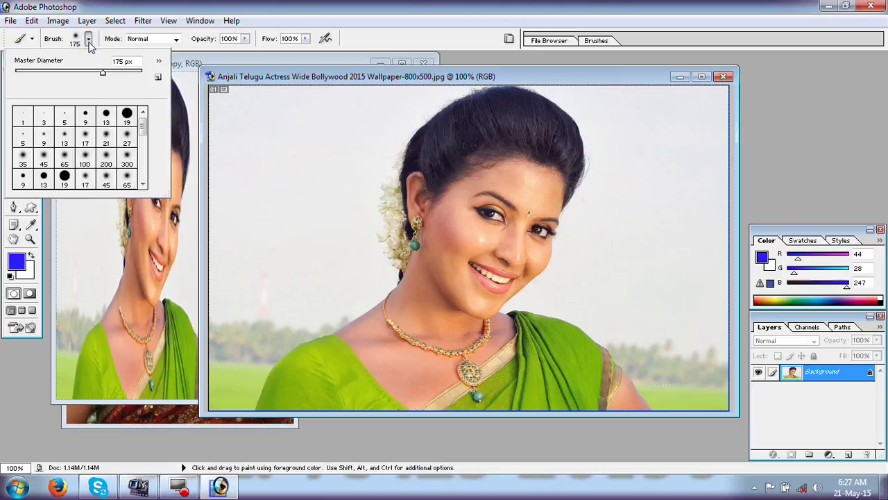
pyautogui.moveTo(142, 127); pyautogui.dragTo(143, 179)
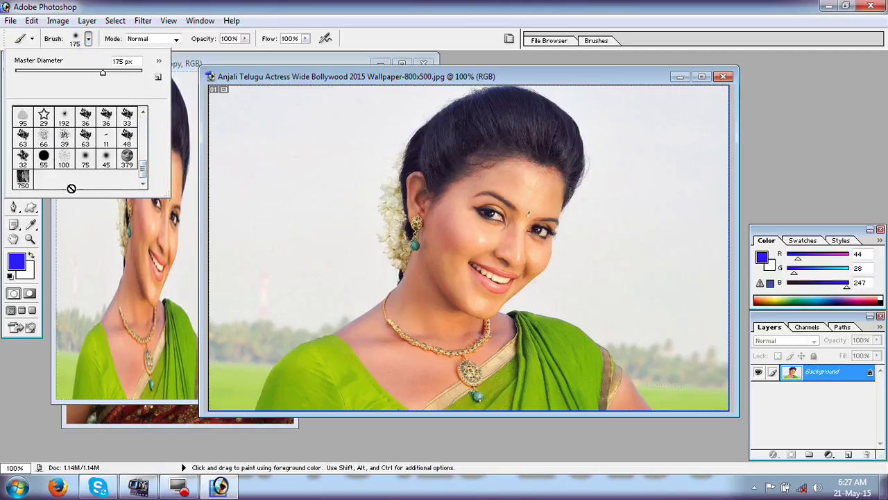
# Draw an elliptical marquee selection around the face
pyautogui.click(335, 76)
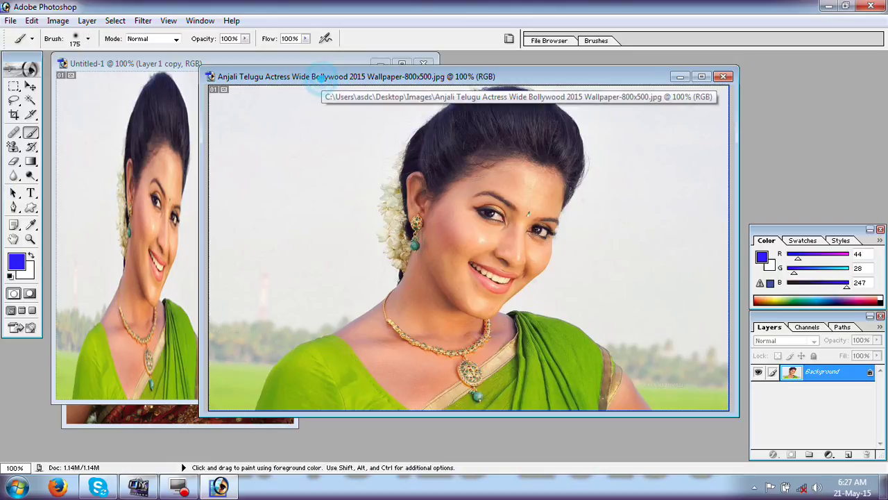
pyautogui.click(14, 86)
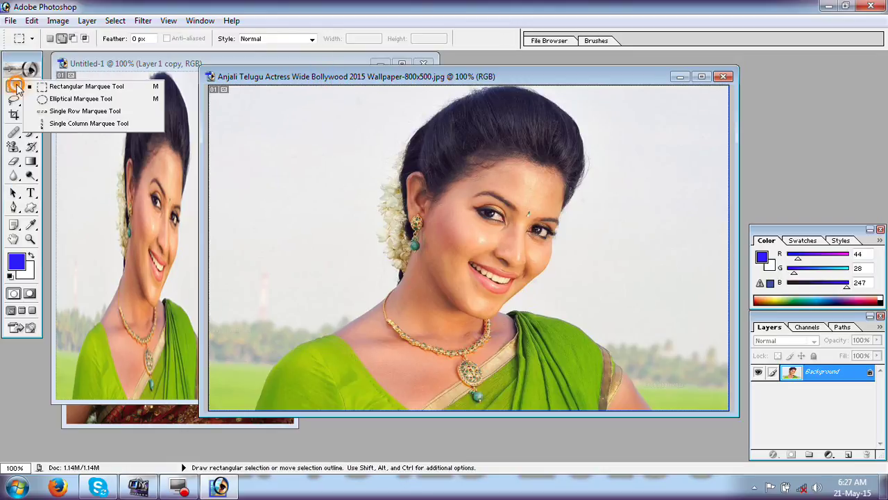
pyautogui.click(62, 89)
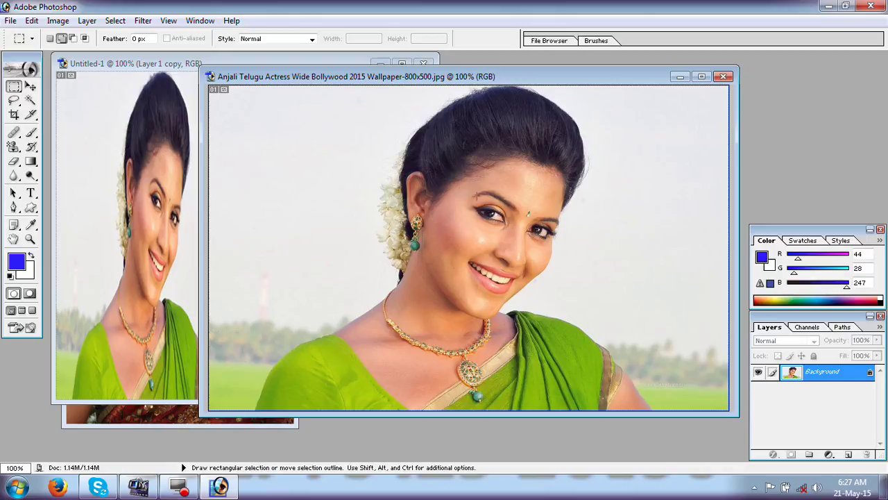
pyautogui.click(14, 86)
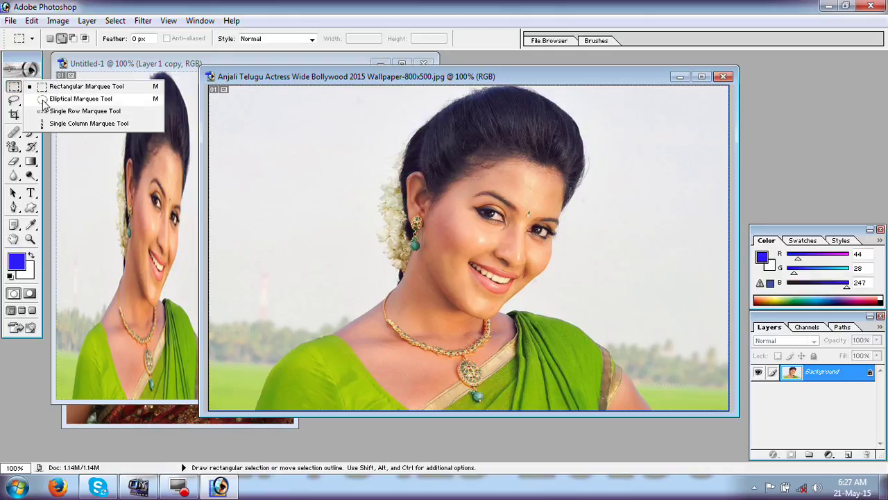
pyautogui.click(63, 98)
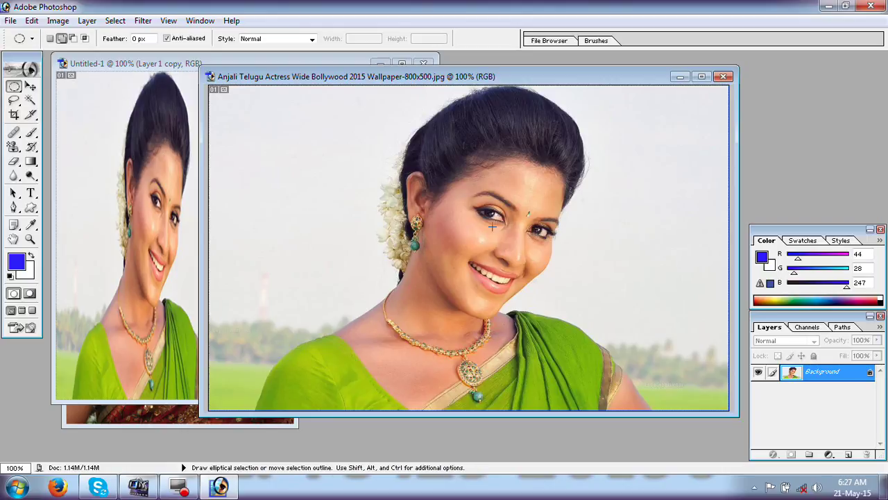
pyautogui.moveTo(441, 181); pyautogui.dragTo(544, 240)
# Define the face selection as a brush named 'an' and check it in the brush presets
pyautogui.click(32, 20)
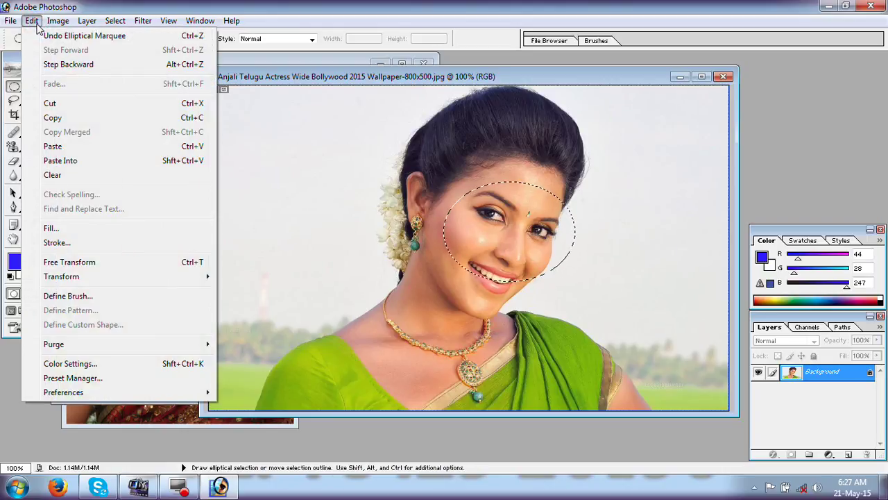
pyautogui.click(69, 297)
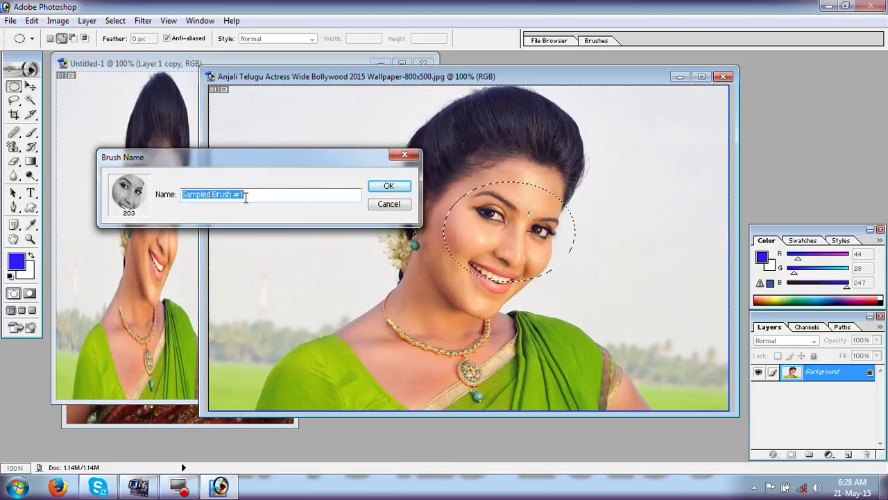
pyautogui.write('anjali')
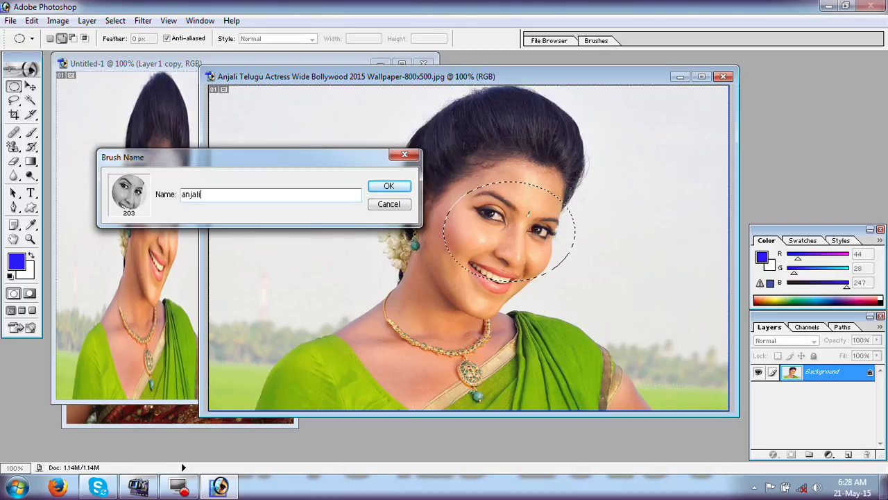
pyautogui.click(387, 187)
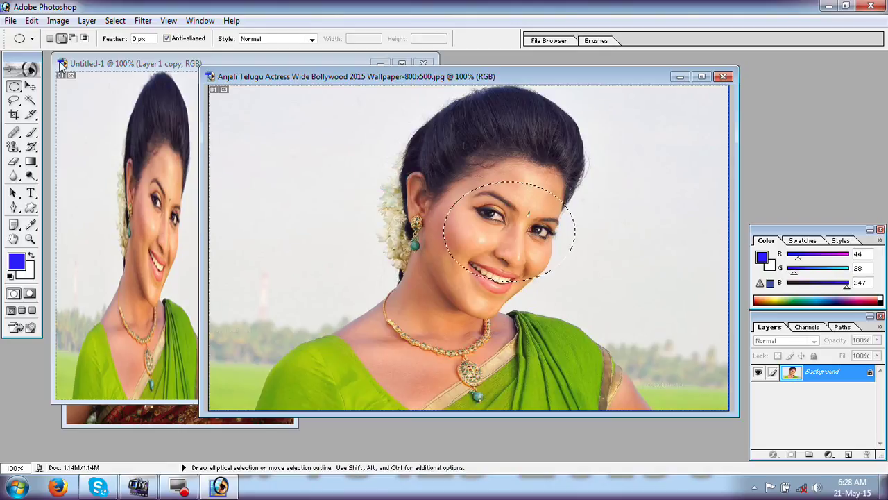
pyautogui.click(30, 133)
pyautogui.click(88, 39)
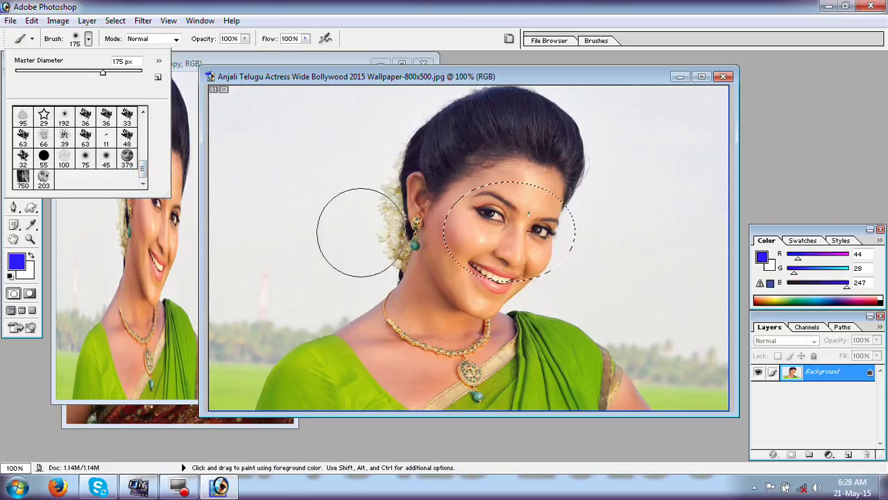
pyautogui.click(465, 74)
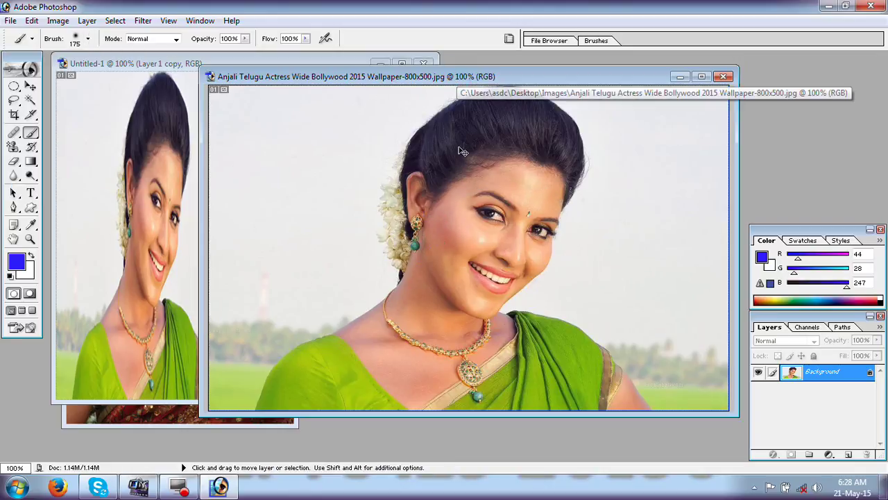
# Define a brush from the whole photo, save the photo as a pattern, and pick Pattern Stamp
pyautogui.click(32, 20)
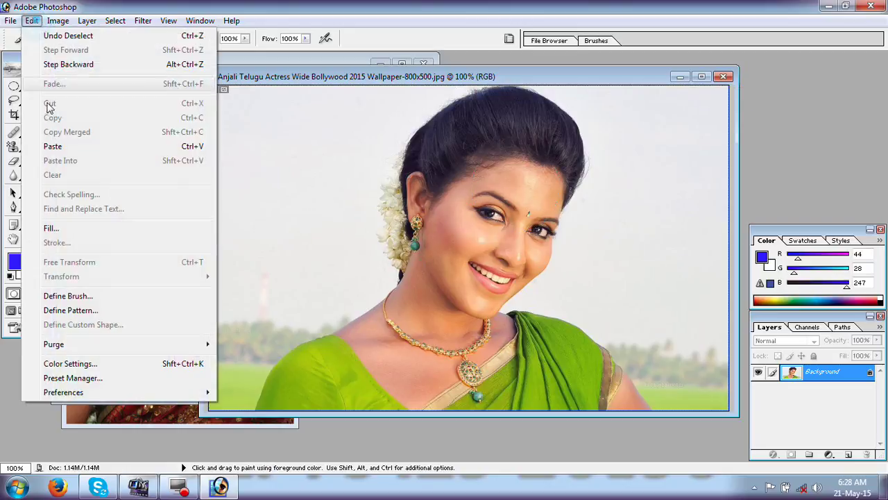
pyautogui.click(68, 296)
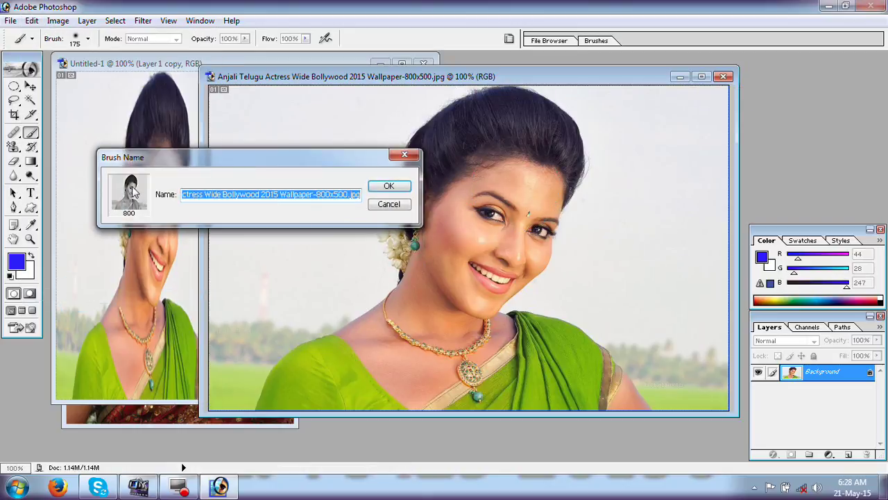
pyautogui.click(391, 187)
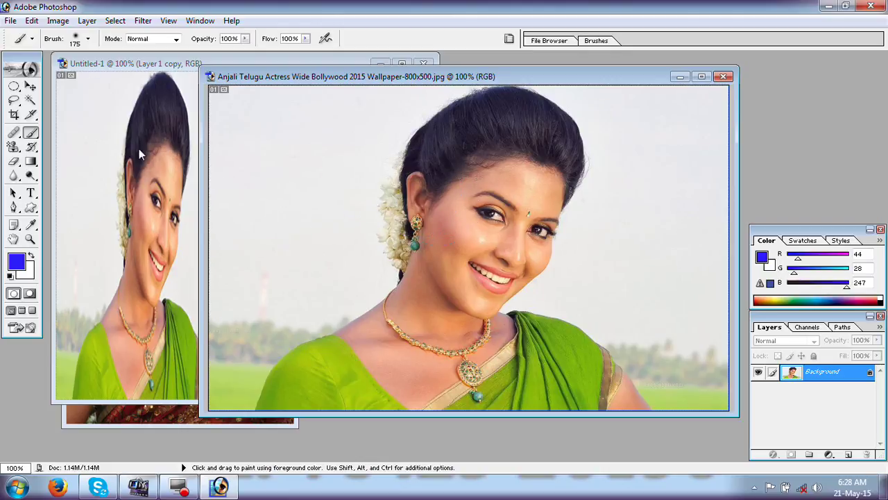
pyautogui.click(32, 20)
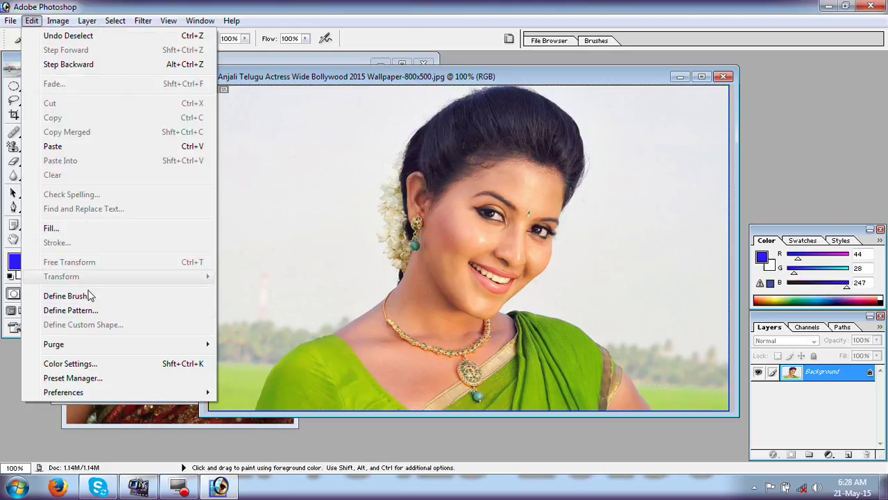
pyautogui.click(351, 82)
pyautogui.moveTo(13, 146); pyautogui.dragTo(58, 159)
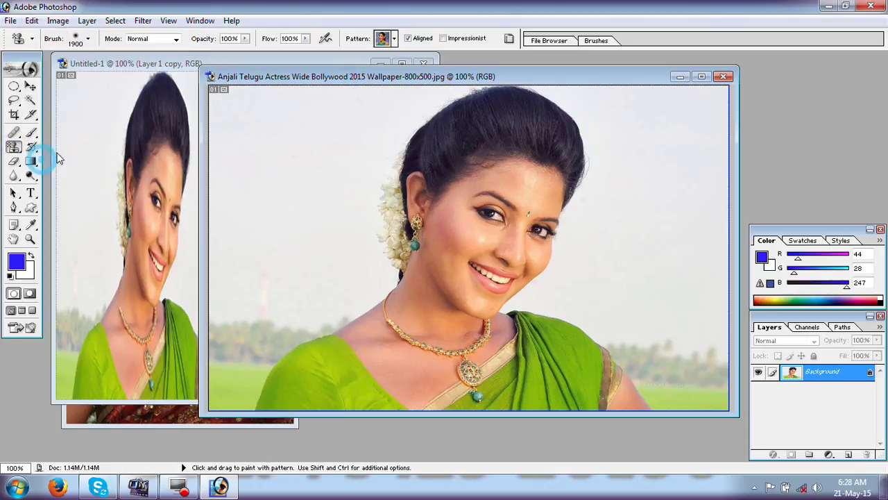
# Turn on Aligned for the Pattern Stamp and browse the saved patterns
pyautogui.click(408, 39)
pyautogui.click(395, 38)
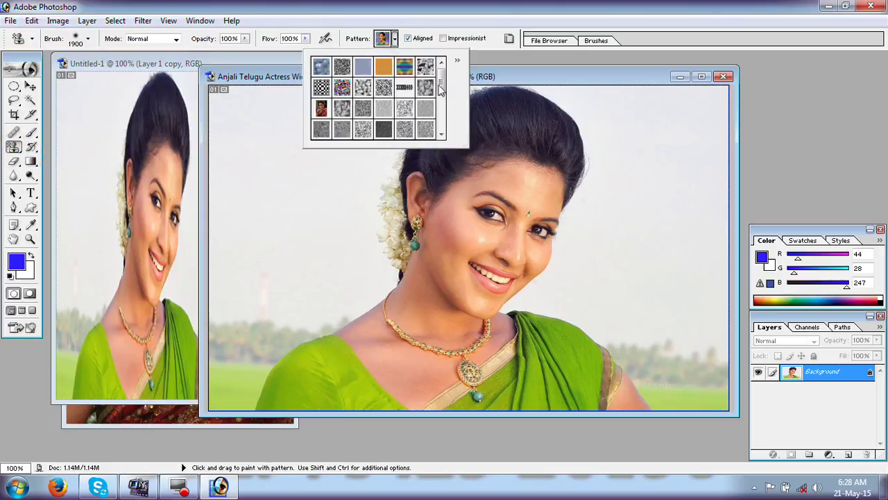
pyautogui.scroll(-3, 441, 87)
pyautogui.click(506, 78)
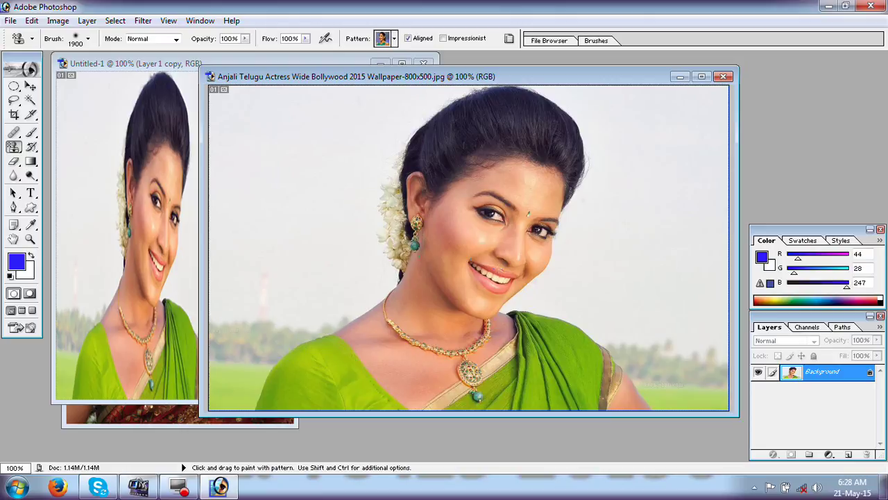
# Switch to Rectangular Marquee, drop the face oval, and select a rectangle around the eyes
pyautogui.moveTo(14, 86); pyautogui.dragTo(76, 107)
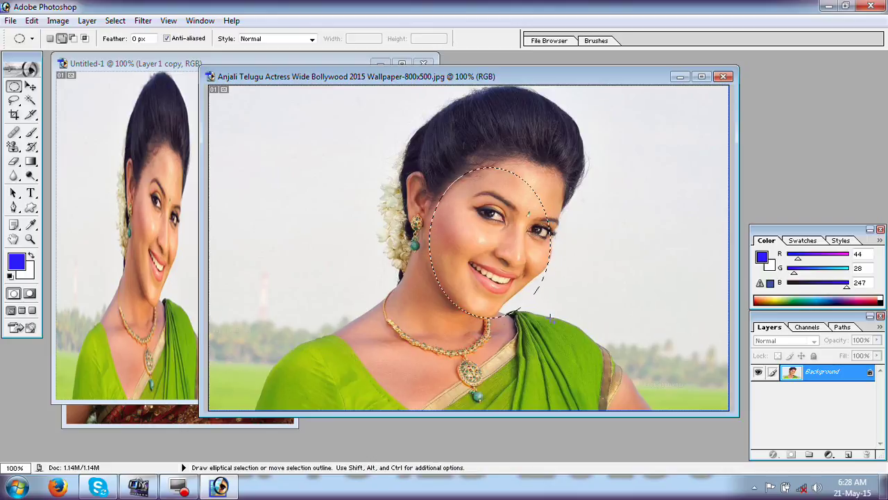
pyautogui.click(31, 21)
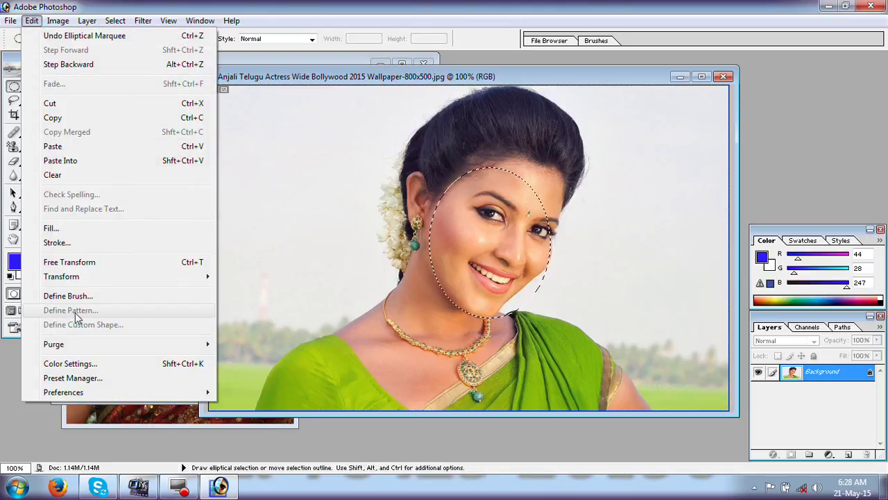
pyautogui.click(429, 131)
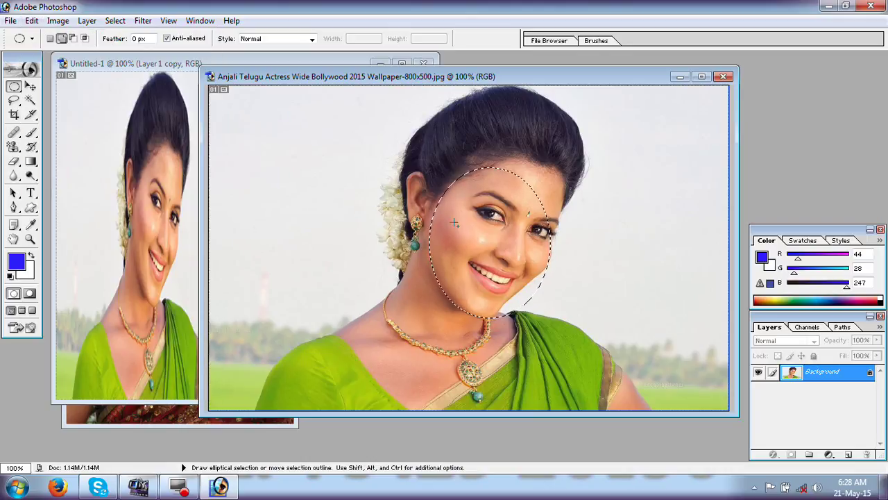
pyautogui.click(14, 86)
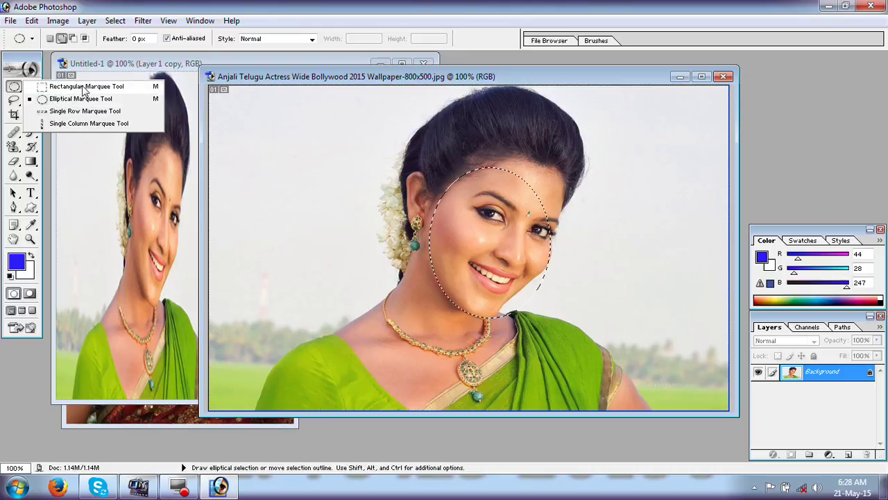
pyautogui.click(84, 87)
pyautogui.click(473, 233)
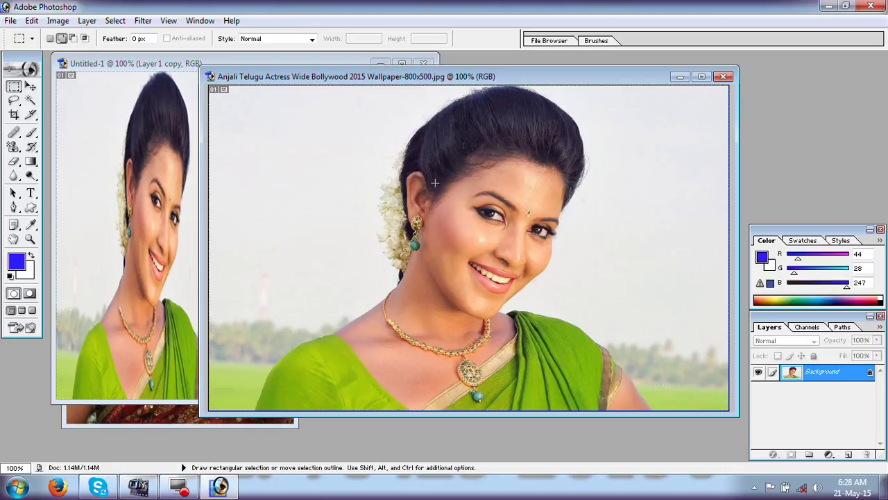
pyautogui.moveTo(487, 211); pyautogui.dragTo(567, 246)
# Define the eyes selection as a pattern named 'eys' and bring Untitled-1 to the front
pyautogui.click(32, 21)
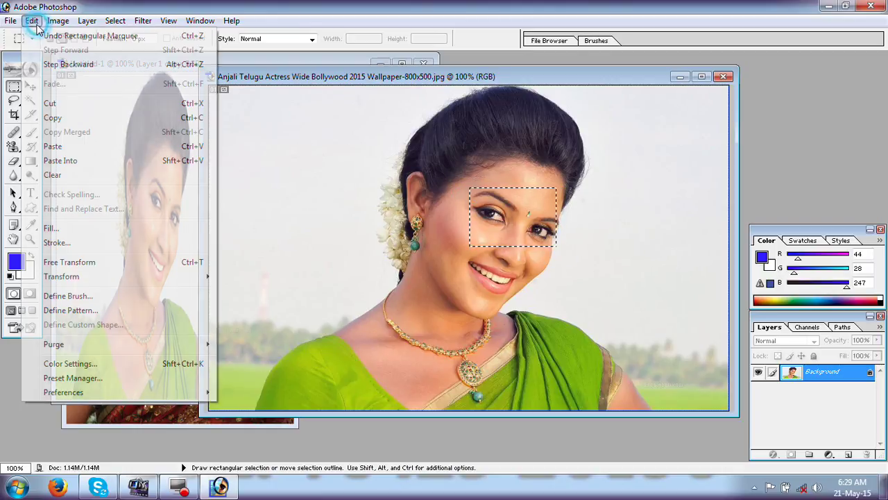
pyautogui.click(96, 313)
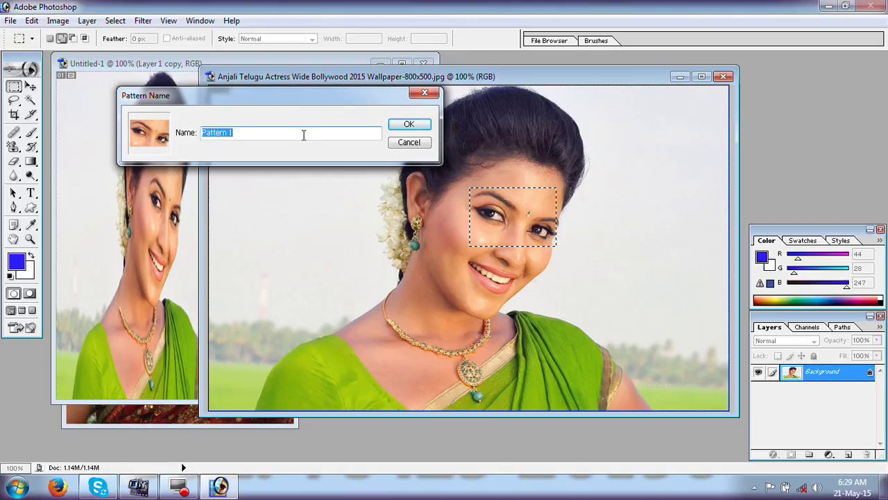
pyautogui.write('eys')
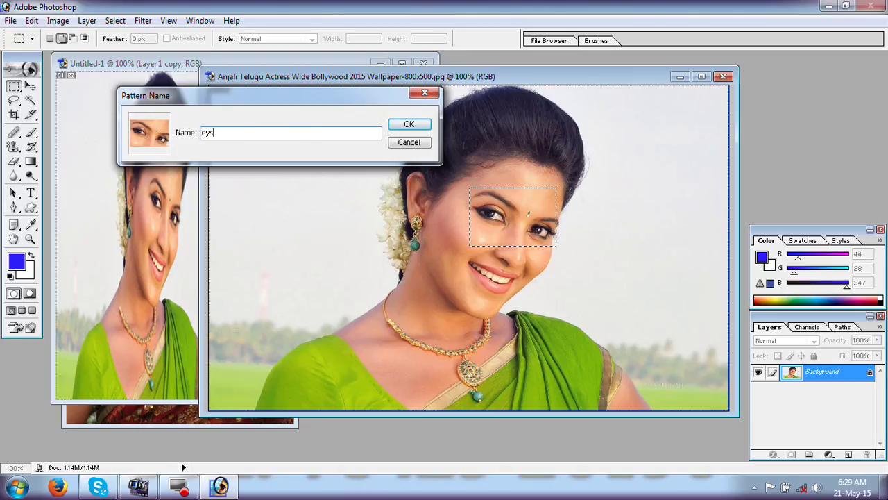
pyautogui.click(405, 125)
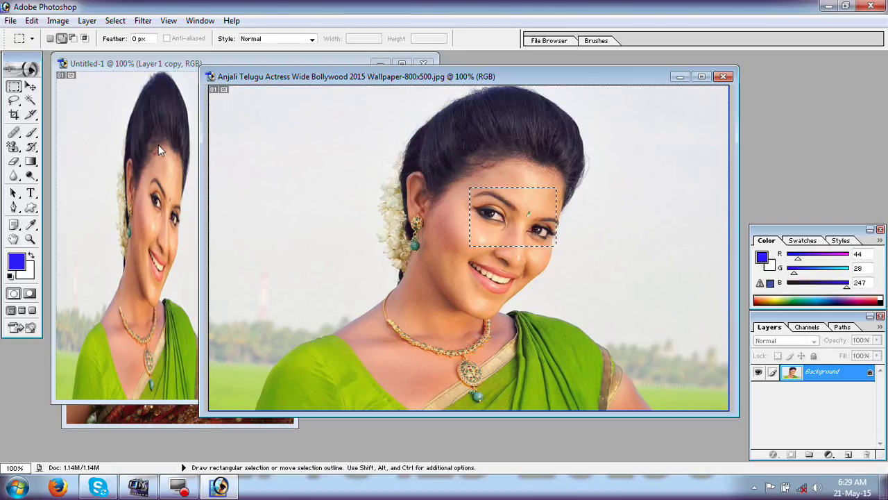
pyautogui.click(214, 64)
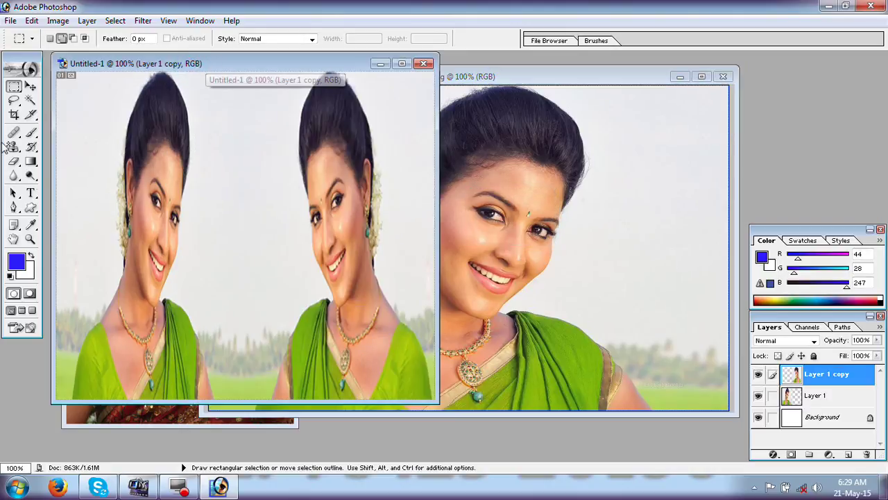
# Choose the eyes pattern for Pattern Stamp, test a fill on Layer 1 copy, and undo it
pyautogui.moveTo(13, 146); pyautogui.dragTo(43, 152)
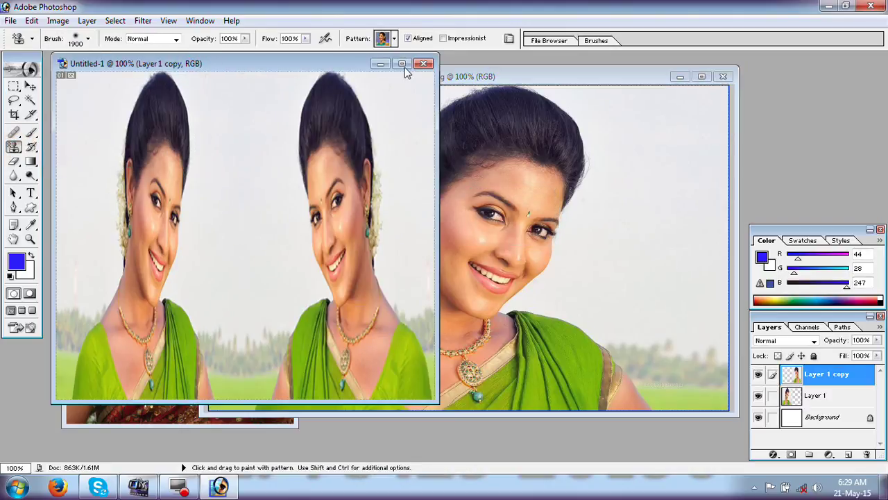
pyautogui.click(395, 39)
pyautogui.click(386, 132)
pyautogui.click(226, 72)
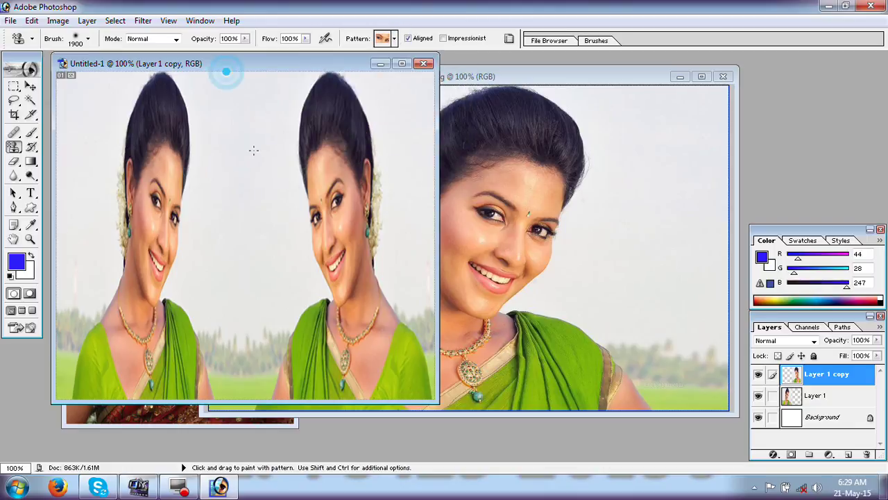
pyautogui.click(254, 175)
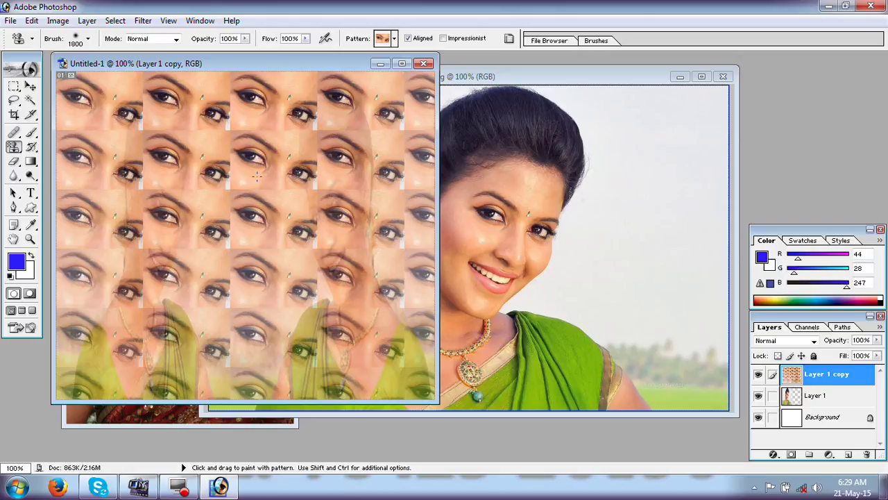
pyautogui.hotkey('ctrl', 'z')
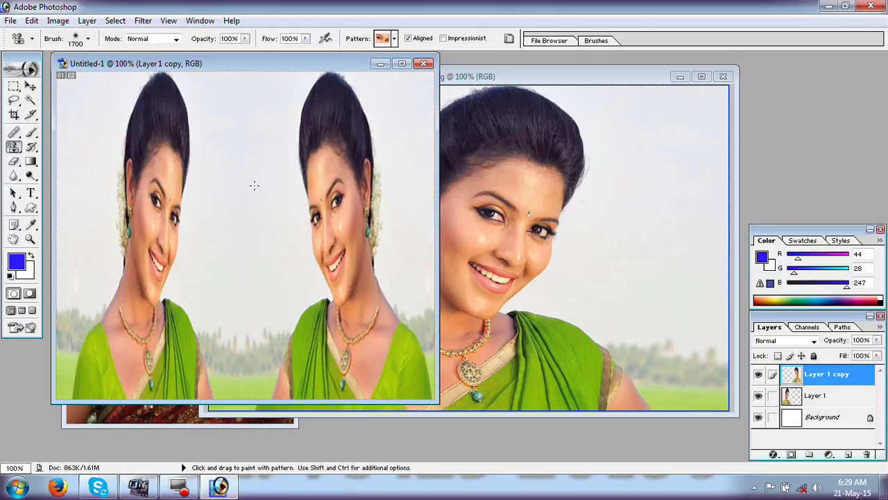
# Shrink the brush to 90 px, test a stroke between the faces, undo it, and return to the portrait
pyautogui.press('[')
pyautogui.press('[')
pyautogui.press('[')
pyautogui.press('[')
pyautogui.press('[')
pyautogui.press('[')
pyautogui.press('[')
pyautogui.press('[')
pyautogui.press('[')
pyautogui.press('[')
pyautogui.press('[')
pyautogui.press('[')
pyautogui.press('[')
pyautogui.press('[')
pyautogui.press('[')
pyautogui.moveTo(264, 192)
pyautogui.mouseDown()
pyautogui.moveTo(240, 249)
pyautogui.moveTo(247, 148)
pyautogui.moveTo(219, 255)
pyautogui.moveTo(222, 133)
pyautogui.moveTo(216, 279)
pyautogui.moveTo(260, 124)
pyautogui.moveTo(248, 194)
pyautogui.mouseUp()
pyautogui.hotkey('ctrl', 'z')
pyautogui.hotkey('ctrl', 'alt', 'z')
pyautogui.click(32, 21)
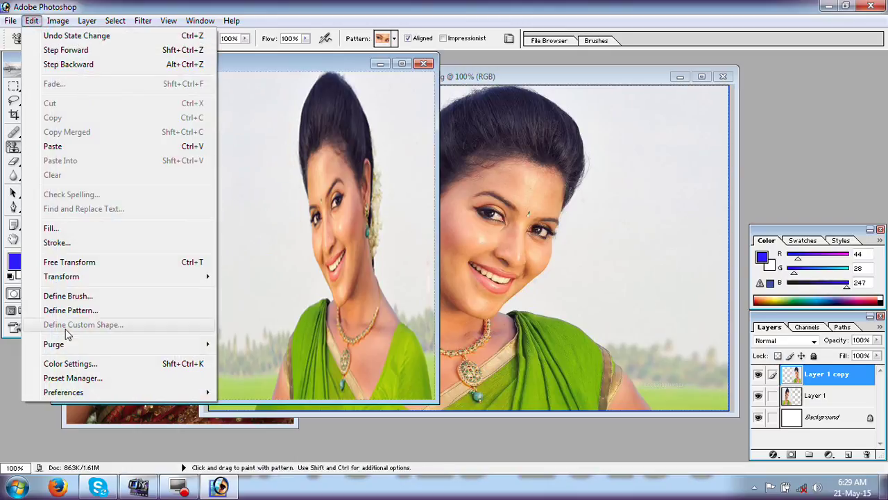
pyautogui.click(476, 80)
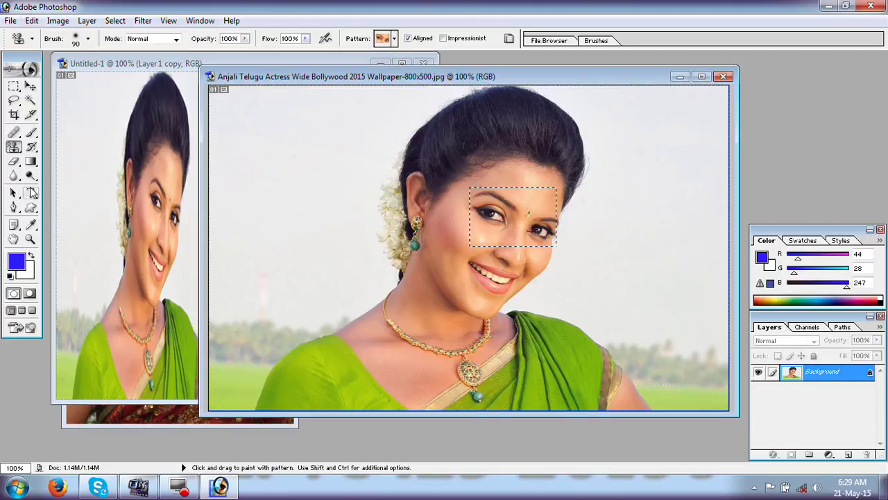
# Deselect, draw a cloud outline over the face, and define it as custom shape Shape 2
pyautogui.click(31, 207)
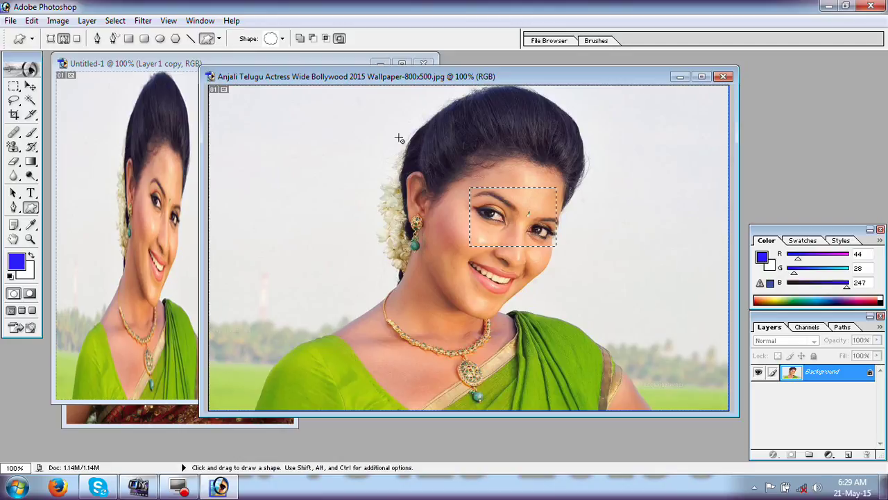
pyautogui.hotkey('ctrl', 'd')
pyautogui.moveTo(434, 182); pyautogui.dragTo(562, 320)
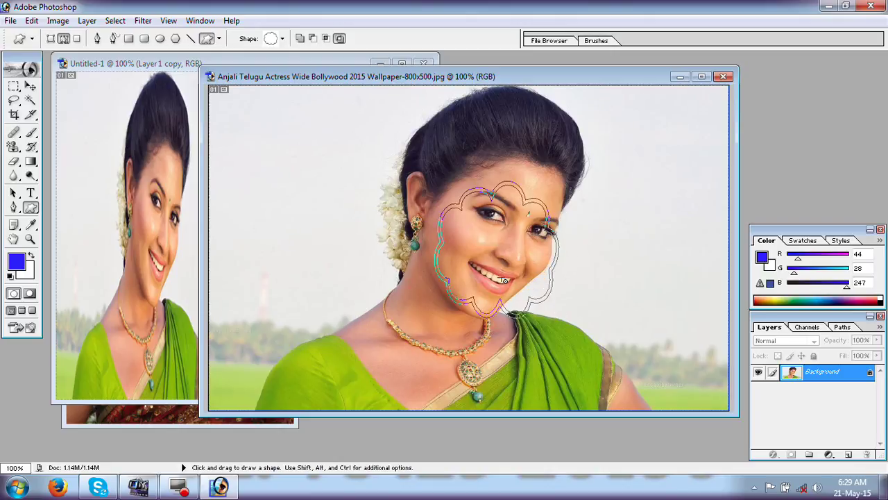
pyautogui.click(32, 20)
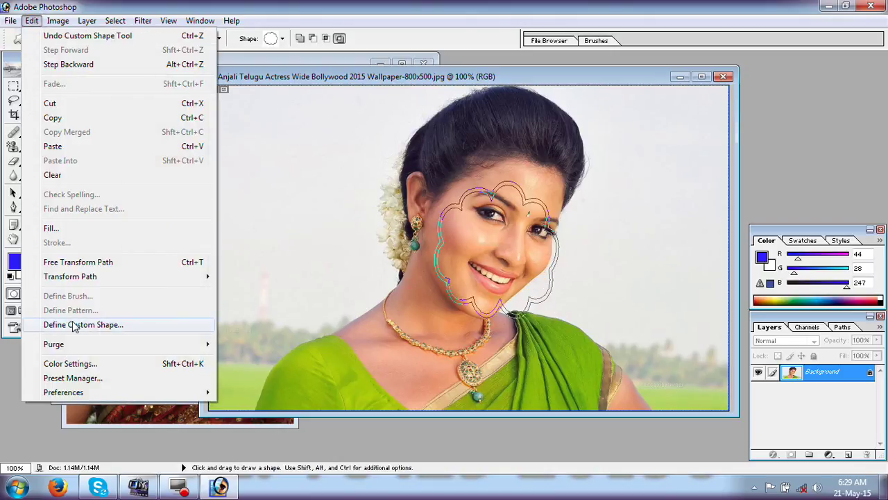
pyautogui.click(99, 325)
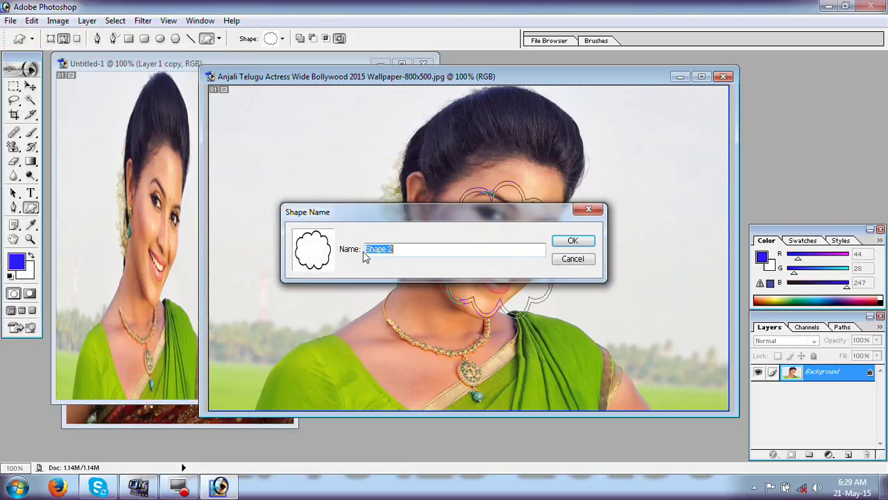
pyautogui.click(573, 241)
# Confirm Shape 2 appears in the custom shape picker, then minimise Photoshop
pyautogui.click(140, 86)
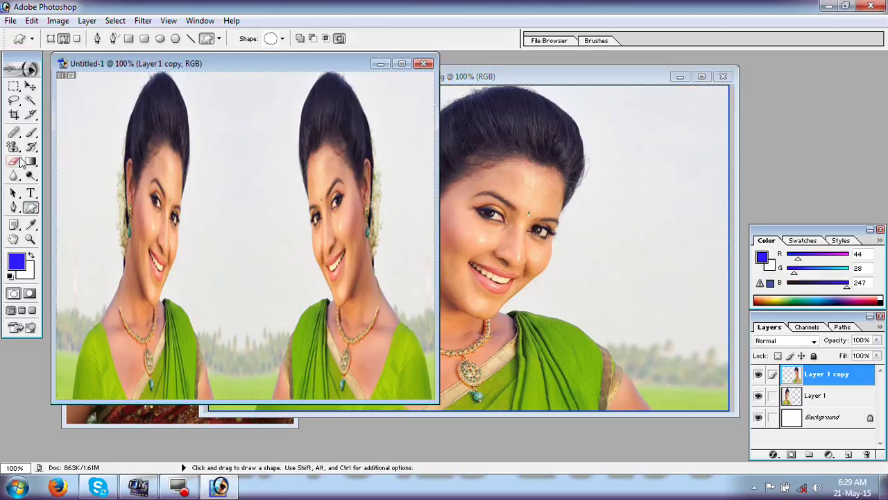
pyautogui.click(219, 38)
pyautogui.click(217, 41)
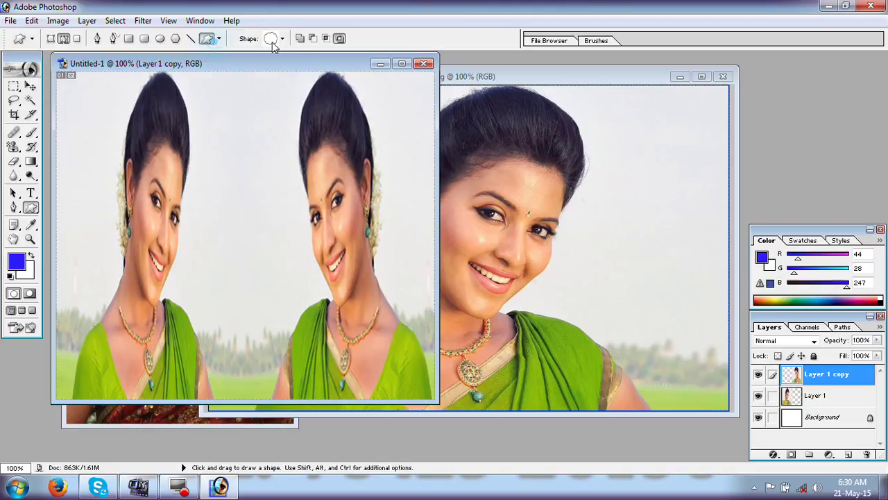
pyautogui.click(282, 40)
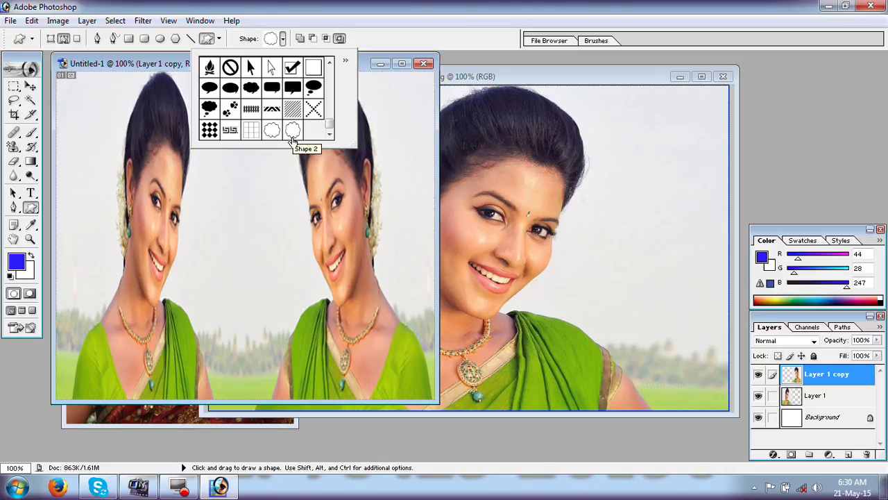
pyautogui.click(480, 87)
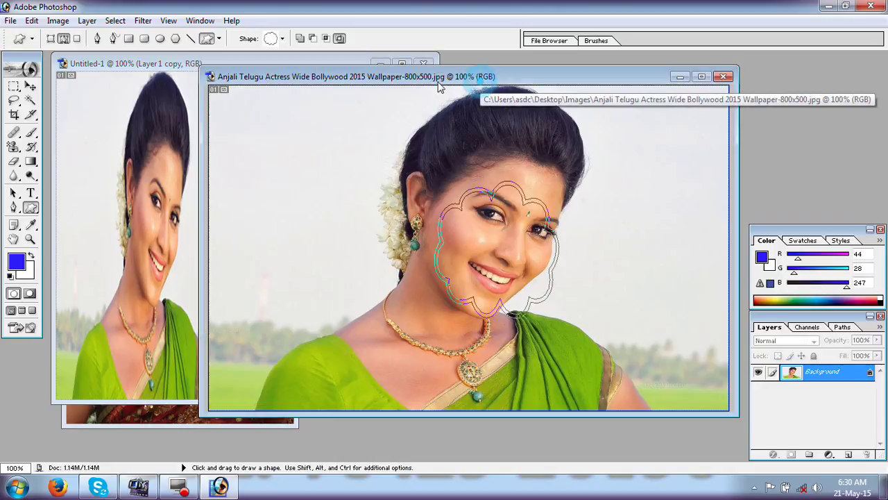
pyautogui.click(32, 21)
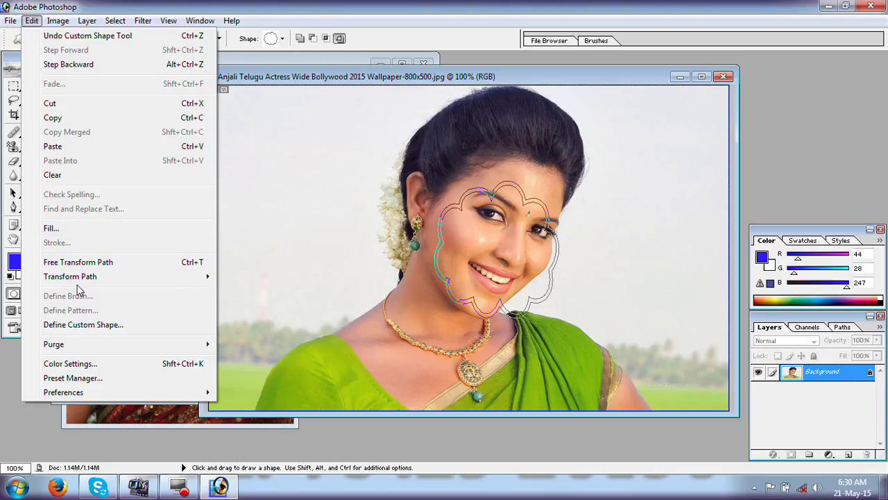
pyautogui.click(826, 11)
pyautogui.click(829, 7)
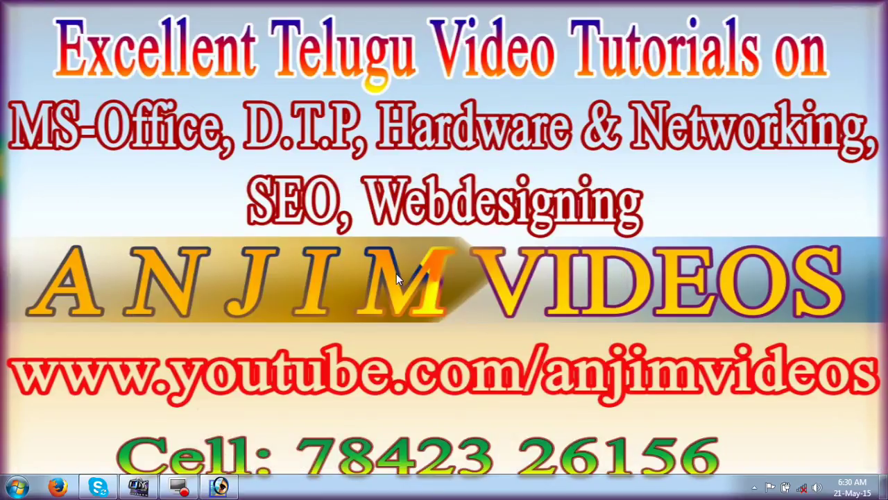